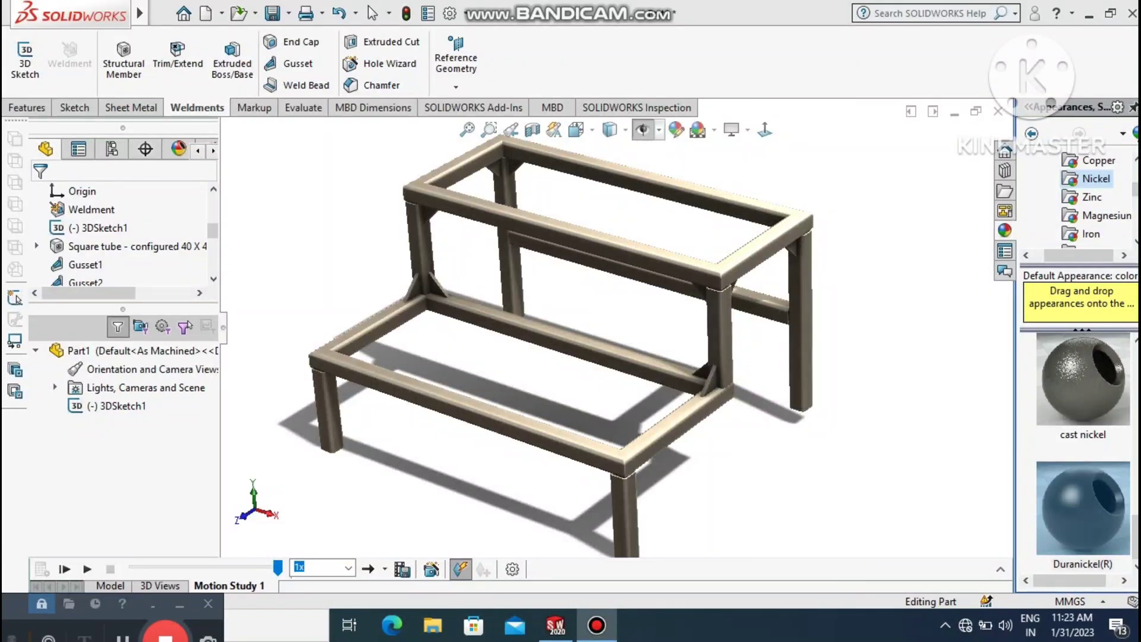
Examine the finished two-tier square-tube frame from several angles and distances, including its gusseted corners
ctrl+middle_drag(853, 316, 873, 313)
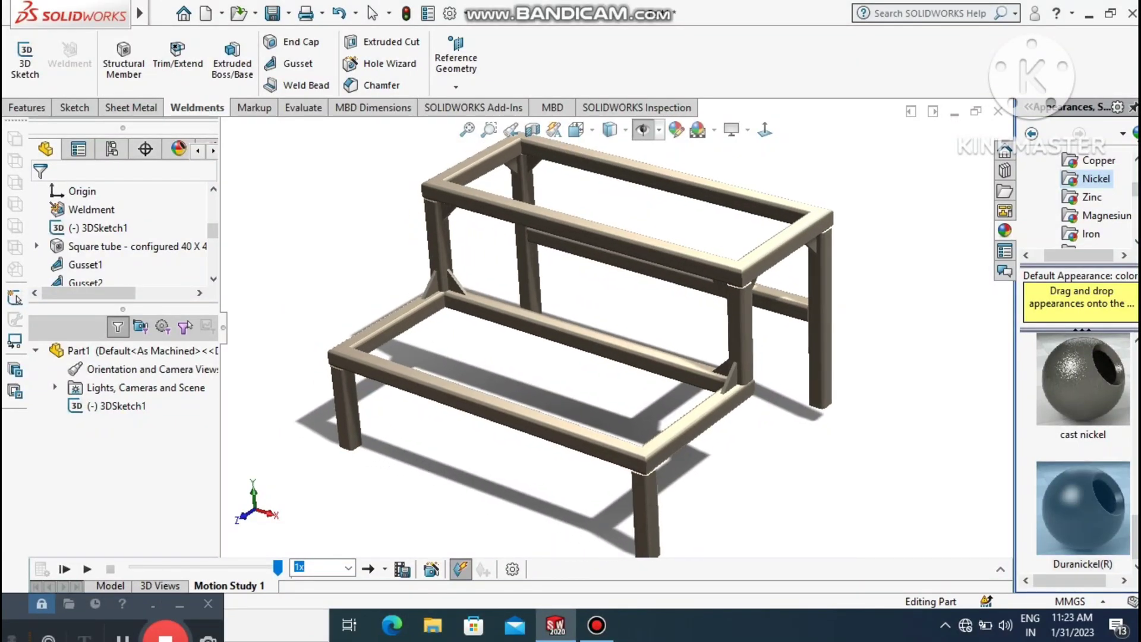
click(737, 129)
click(750, 189)
click(65, 569)
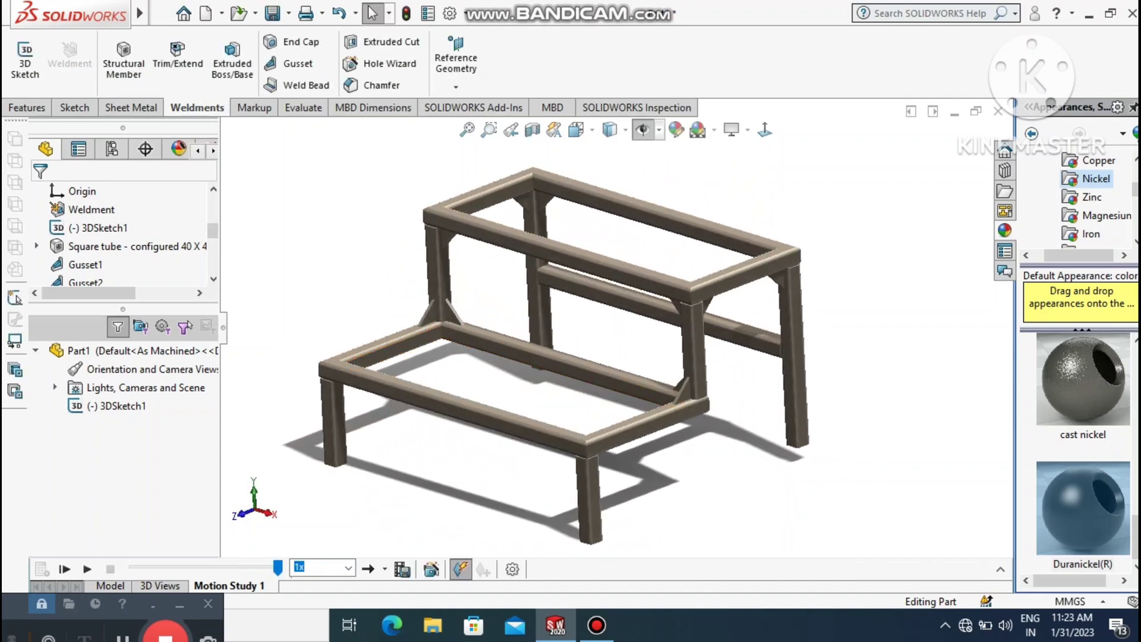
right_click(860, 279)
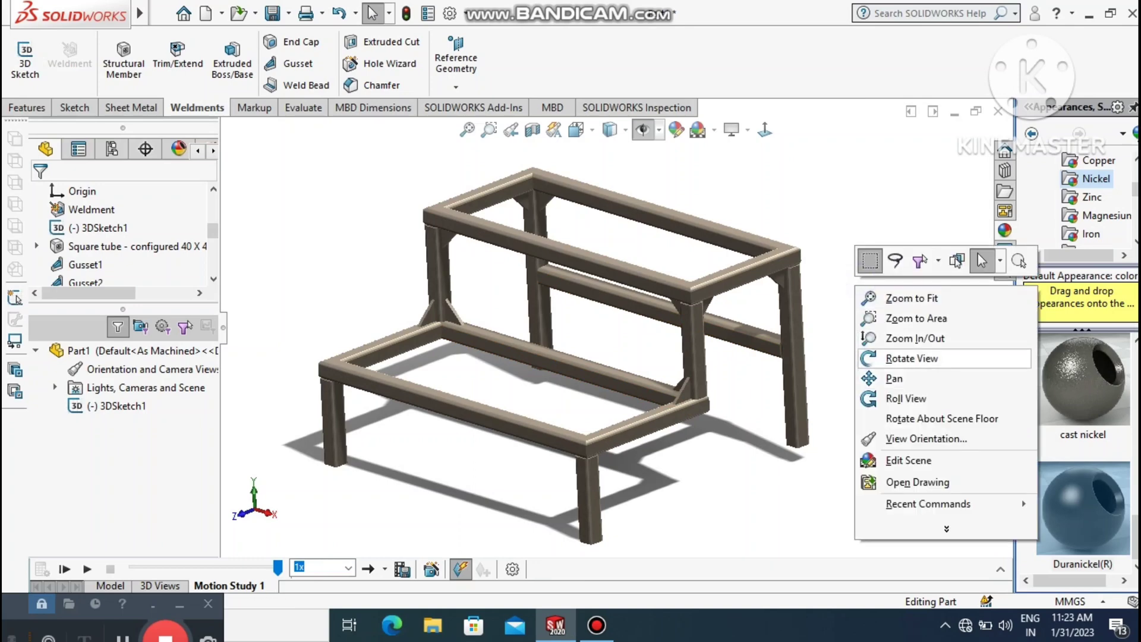
click(882, 345)
drag(833, 353, 833, 324)
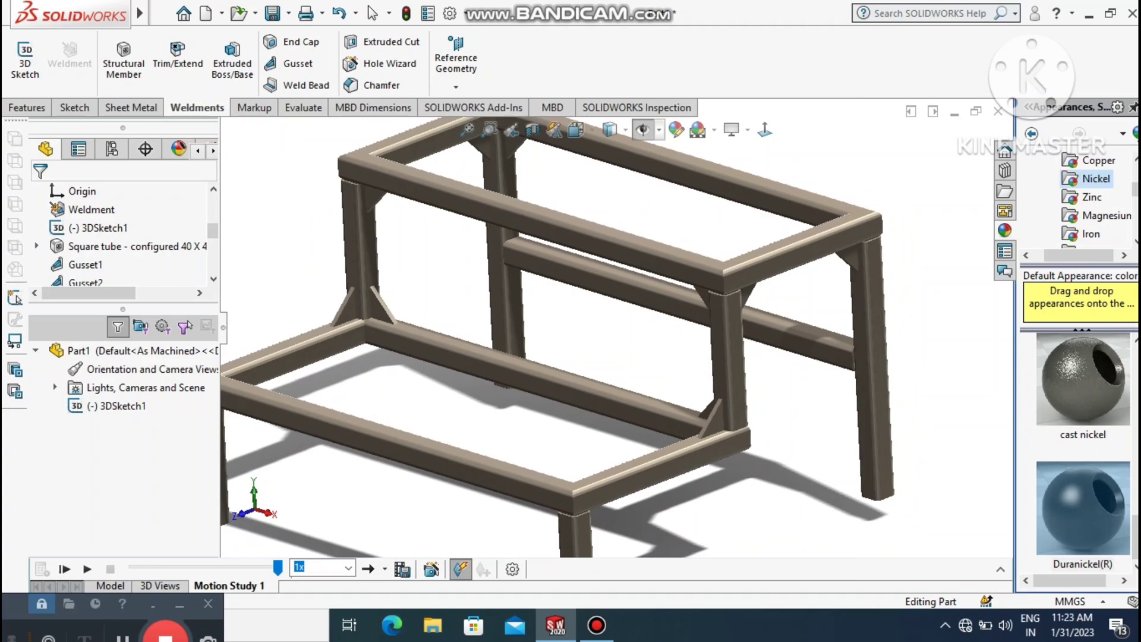
right_click(758, 392)
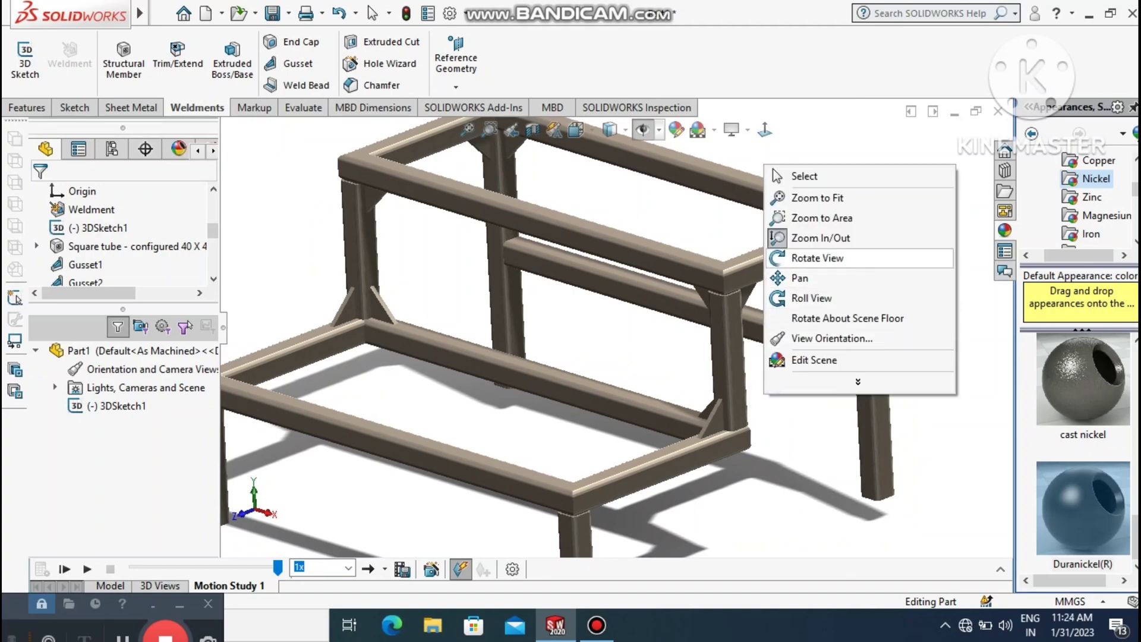
click(803, 267)
drag(802, 326, 886, 309)
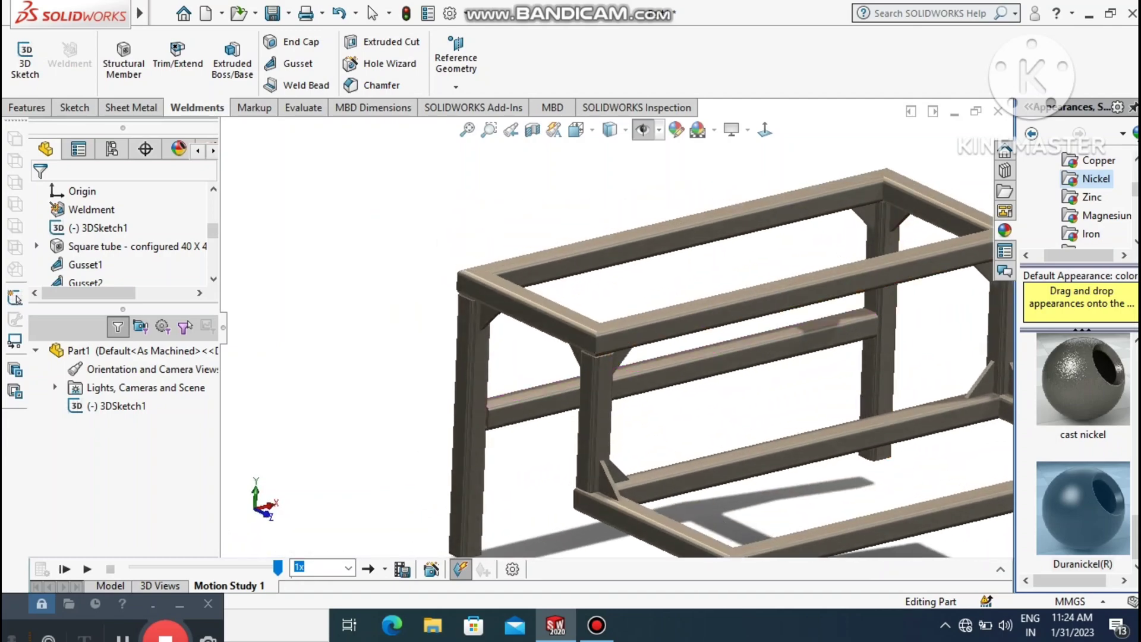
click(468, 129)
drag(553, 357, 440, 315)
middle_drag(440, 315, 410, 357)
ctrl+middle_drag(431, 279, 493, 324)
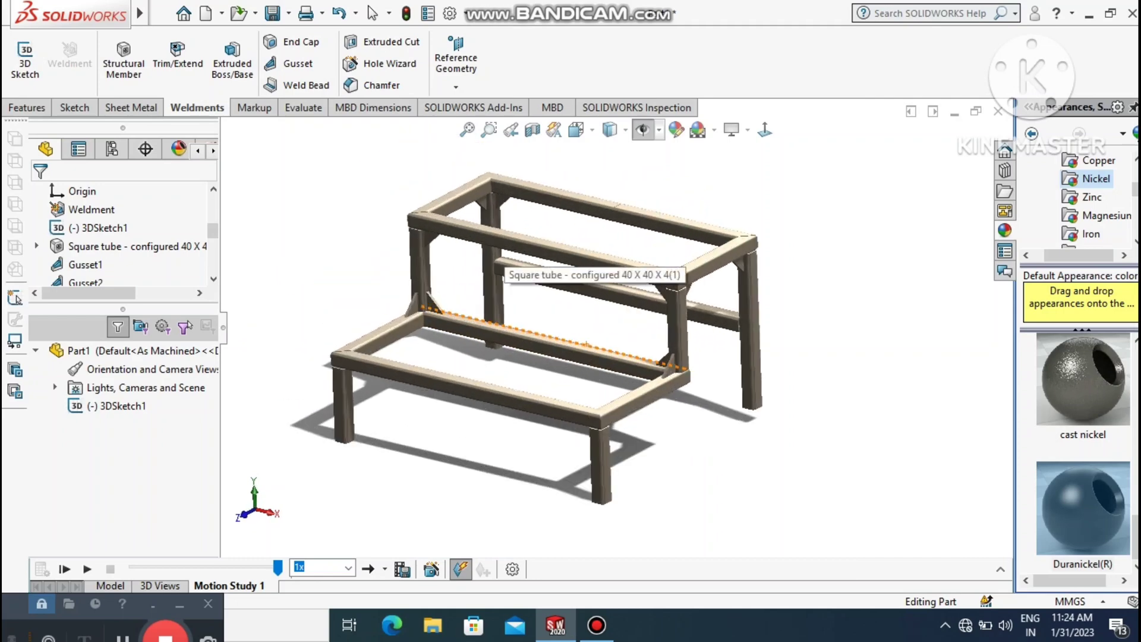
scroll(506, 262, down, 2)
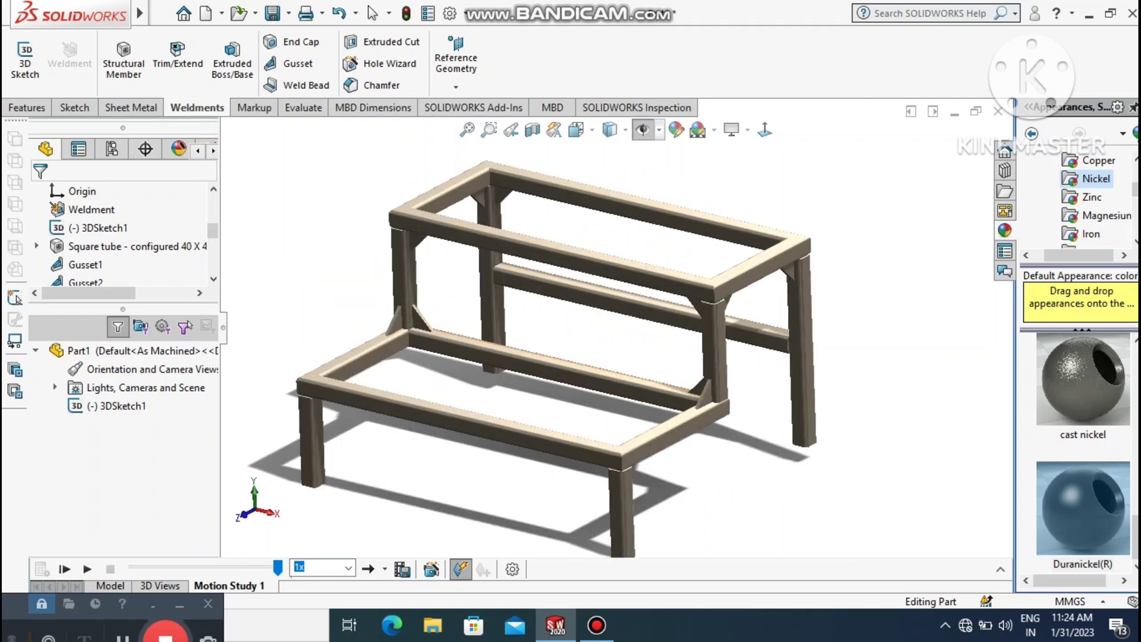
Preview the frame against the Courtyard Background scene and restore the Plain White scene
click(715, 131)
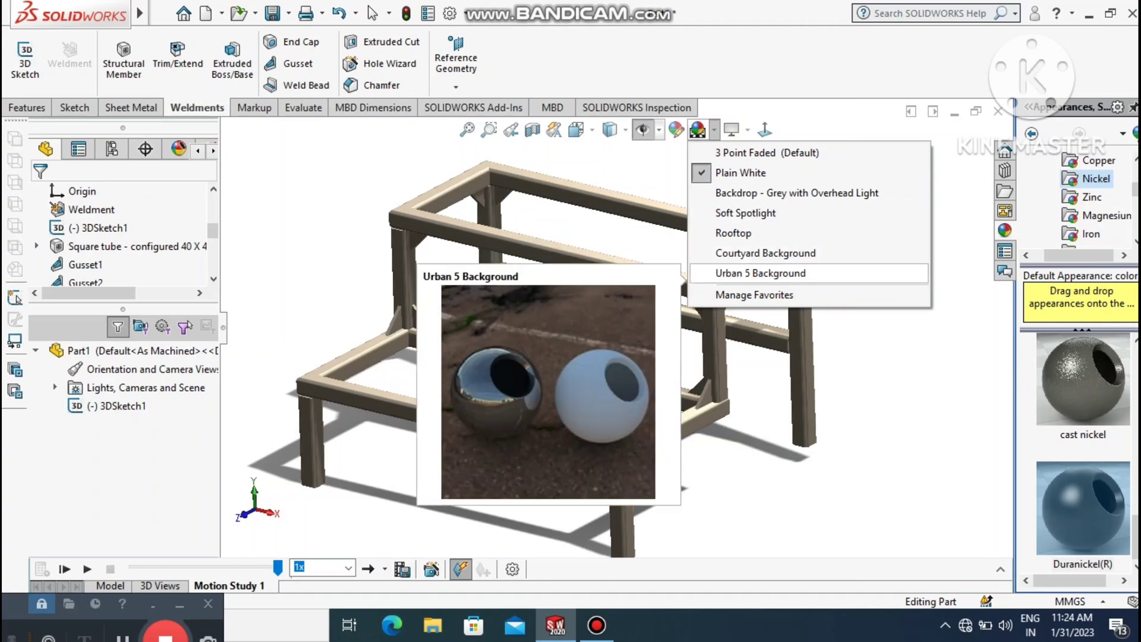
click(765, 253)
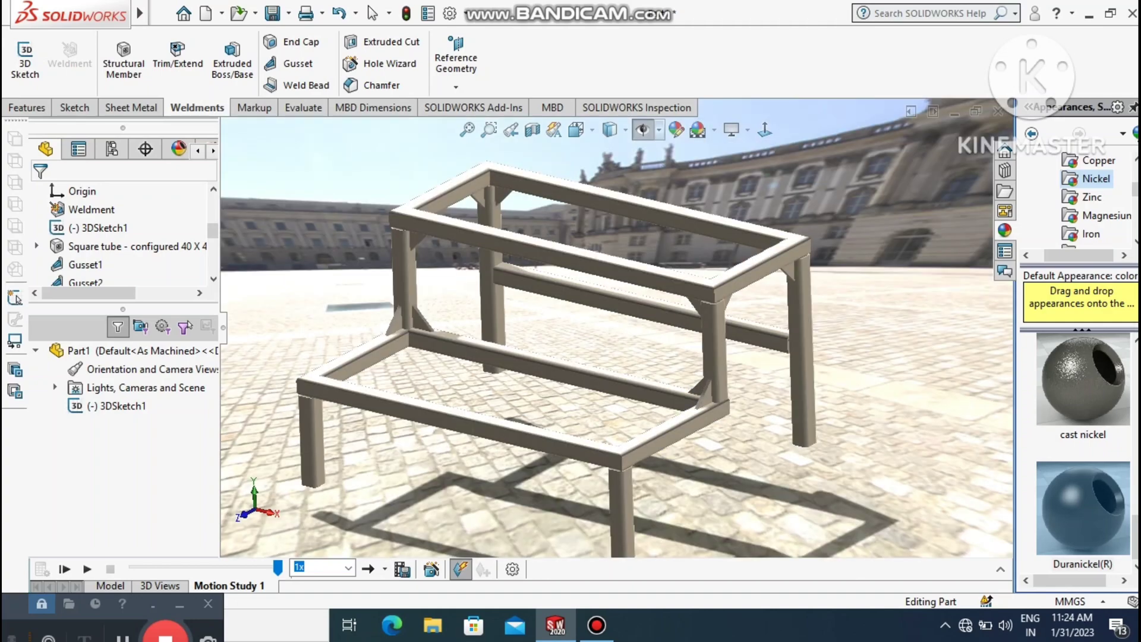
middle_drag(674, 434, 751, 309)
middle_drag(536, 333, 524, 338)
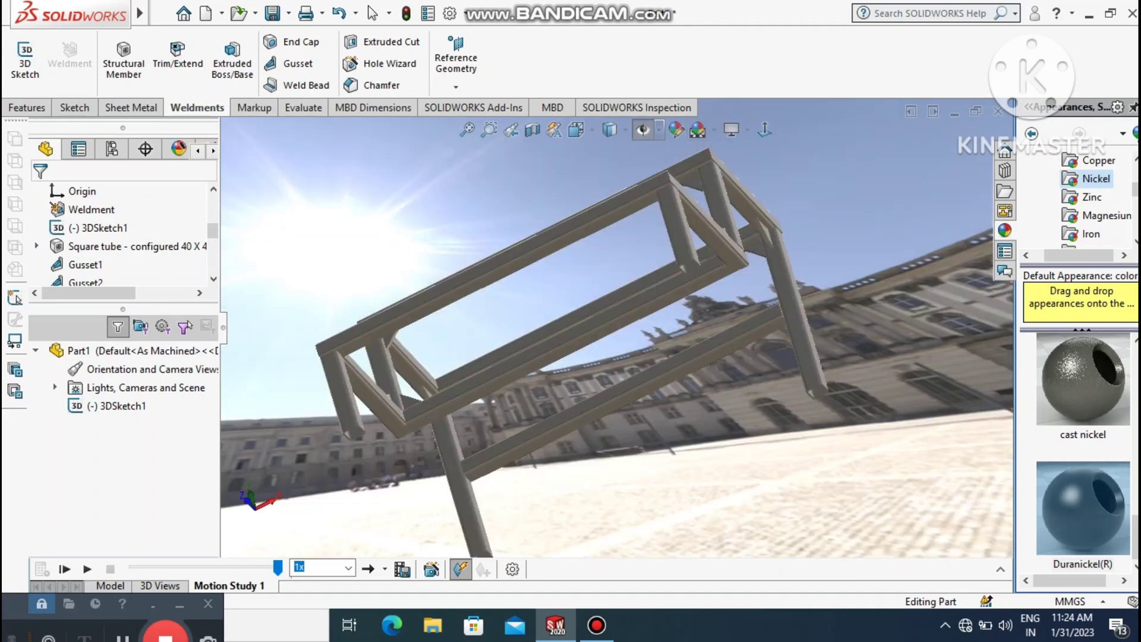
click(712, 129)
click(694, 173)
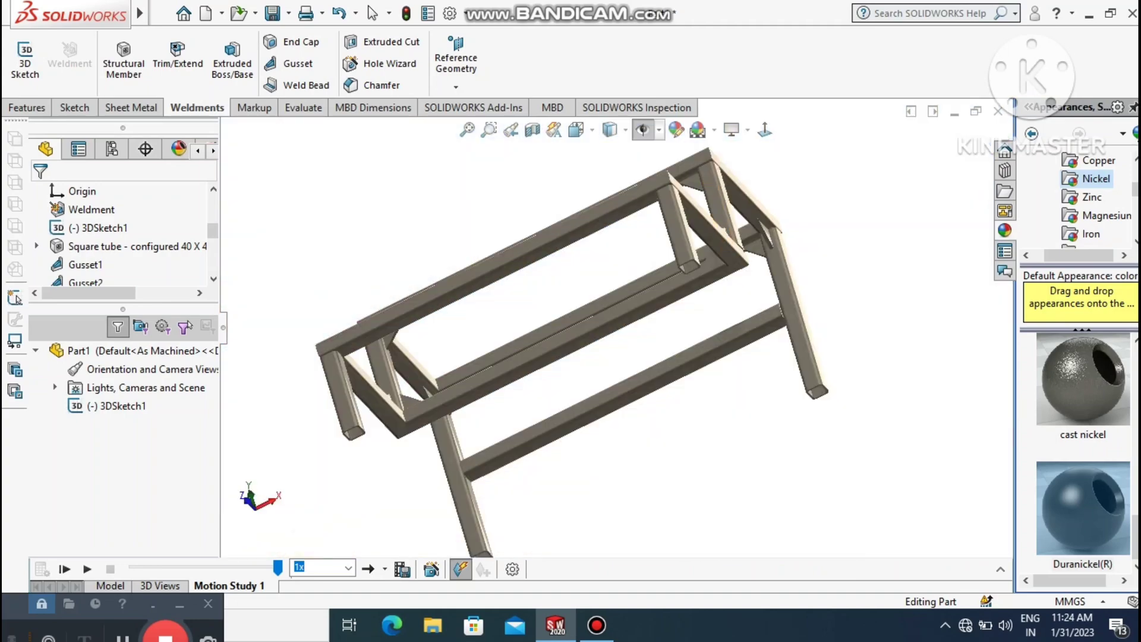
Examine the frame's underside and its opposite end, finishing on an overall view of the whole frame
middle_drag(689, 369, 648, 249)
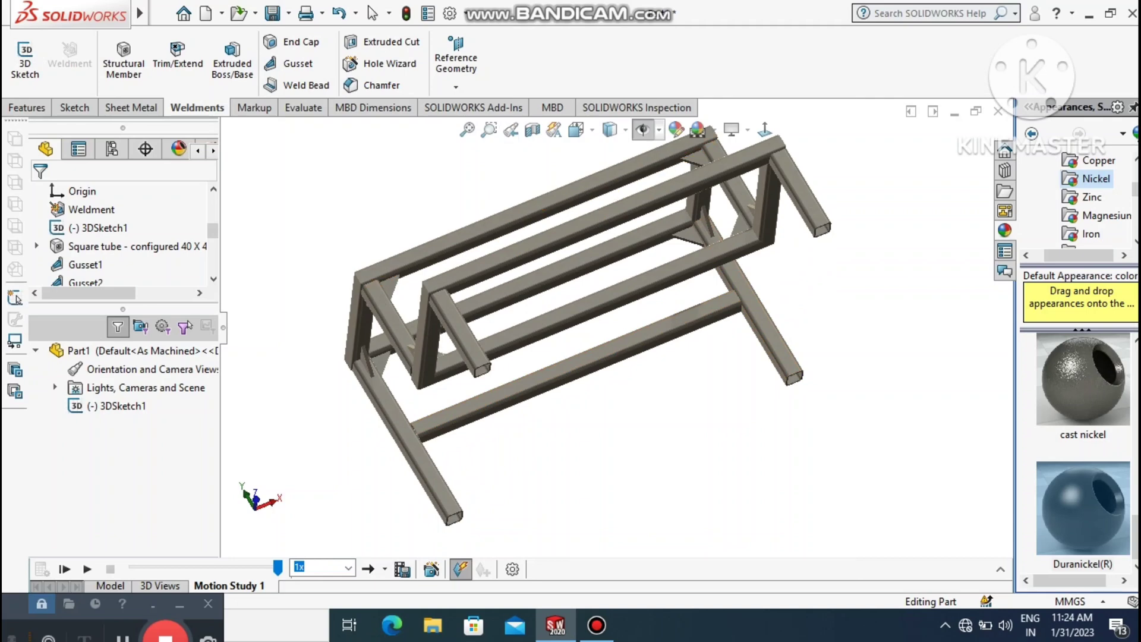
click(468, 130)
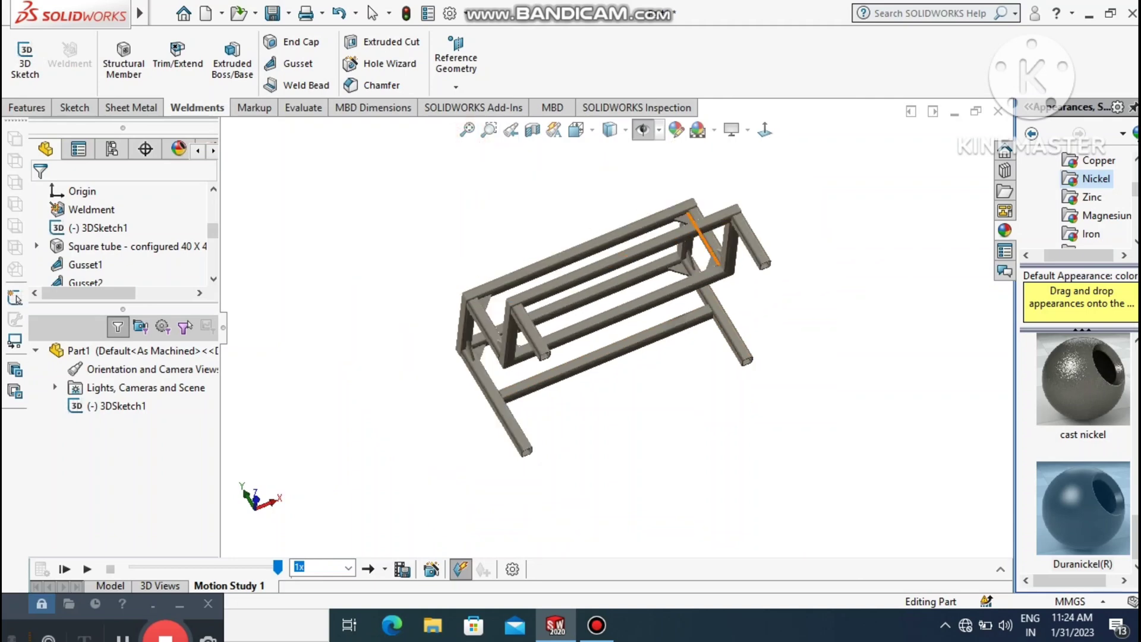
key(ctrl+7)
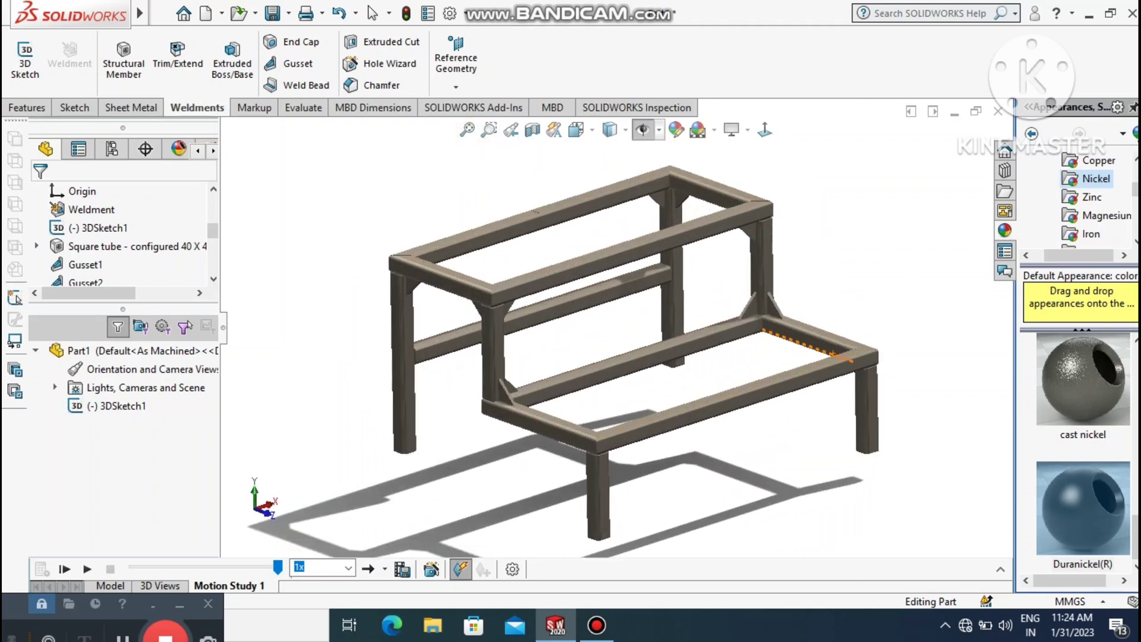
scroll(892, 295, down, 1)
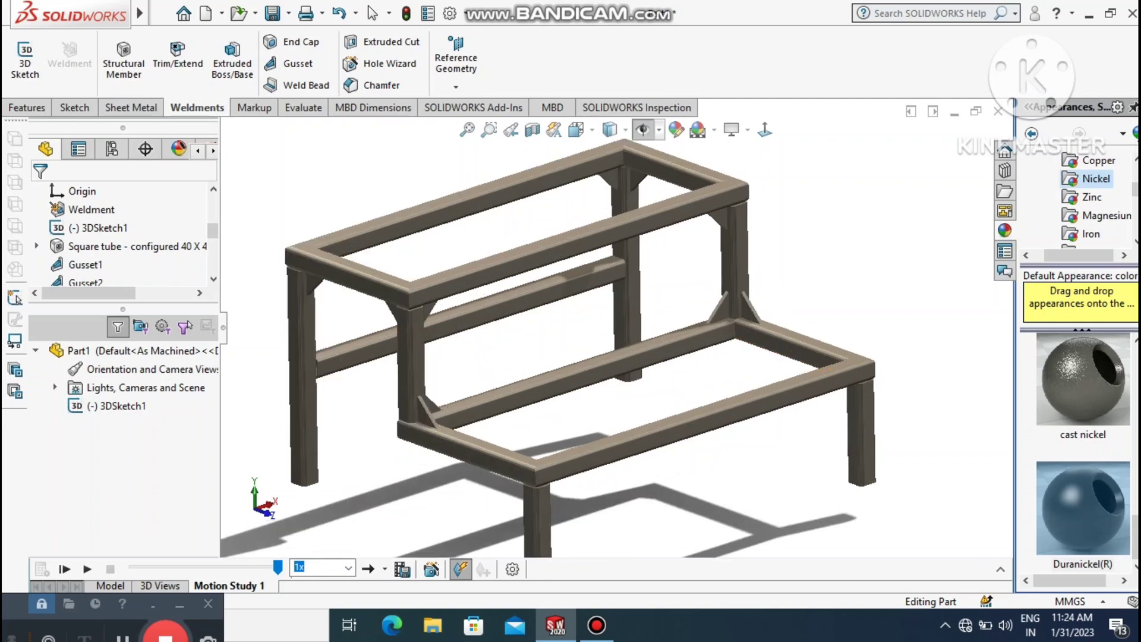
scroll(623, 331, up, 2)
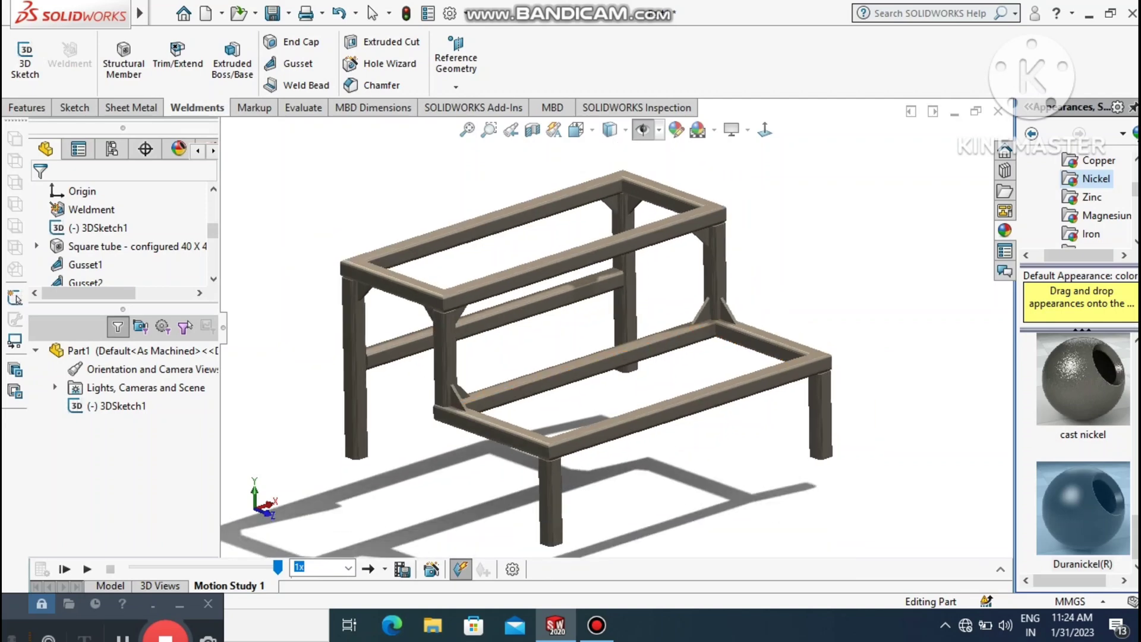
right_click(841, 168)
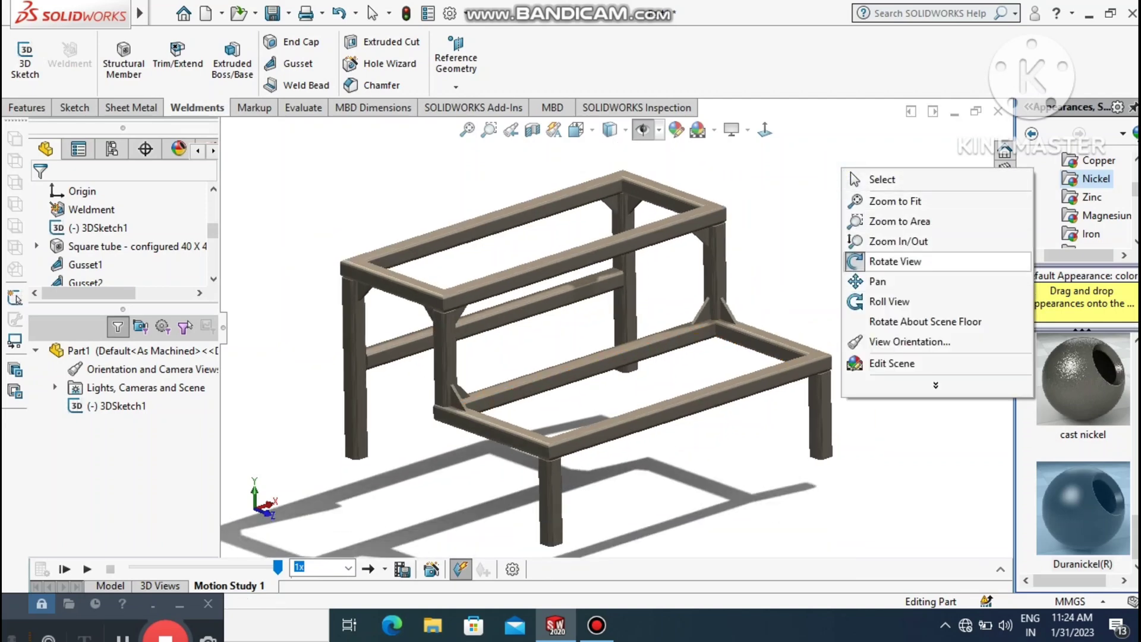
right_click(832, 227)
click(872, 285)
mouse_move(785, 305)
mouse_down()
mouse_move(784, 214)
mouse_move(784, 312)
mouse_move(785, 299)
mouse_up()
Create a new part document
mouse_move(139, 13)
click(191, 13)
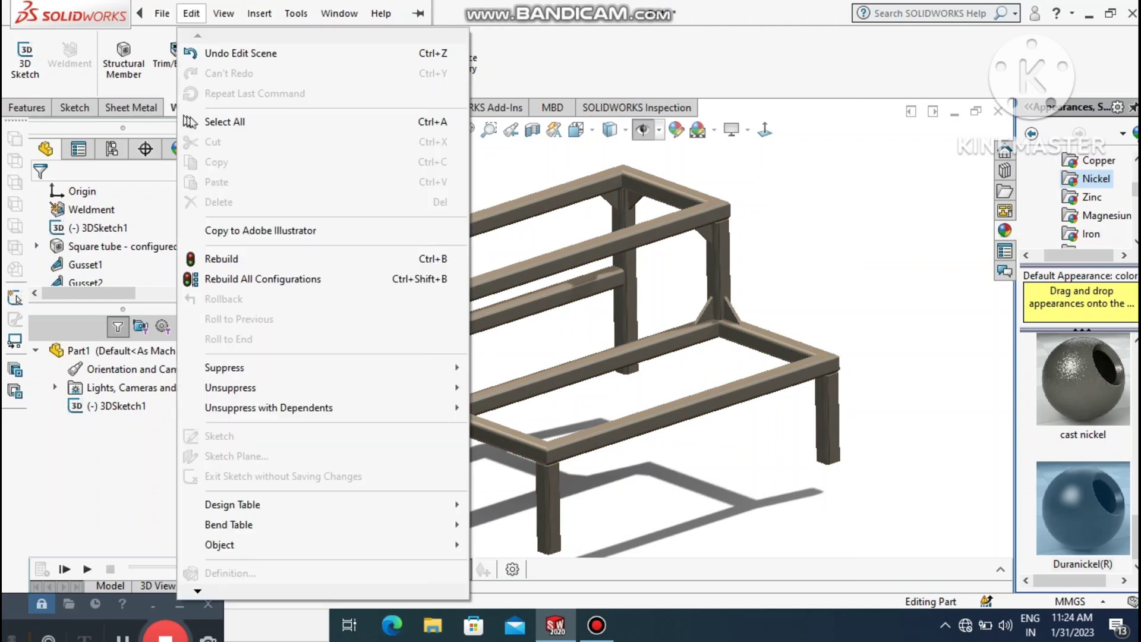
click(173, 43)
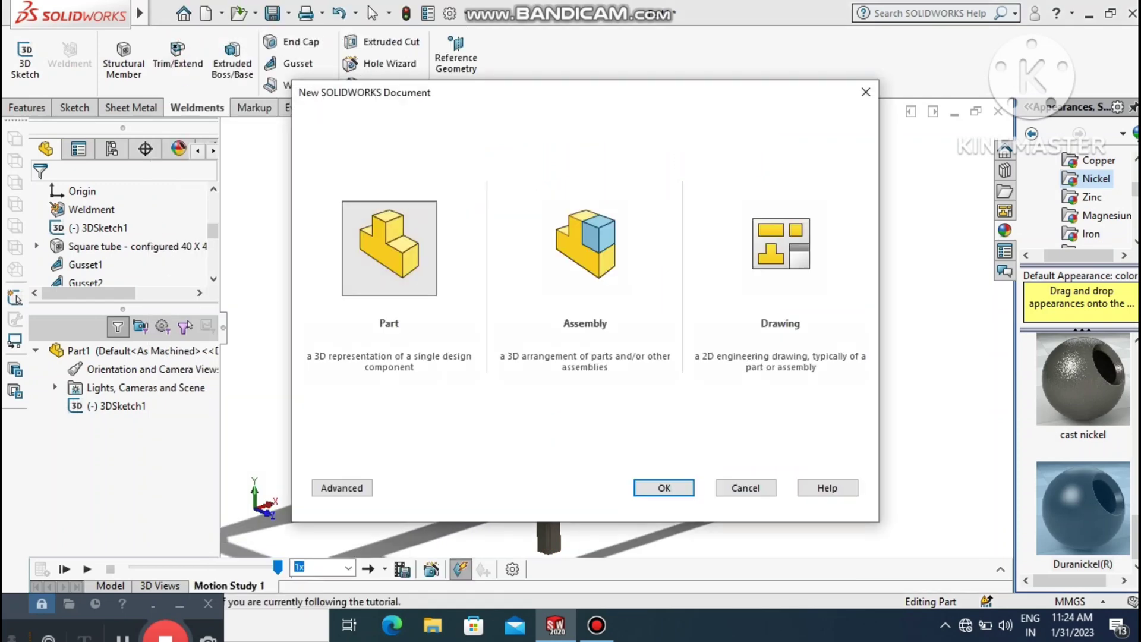
click(652, 483)
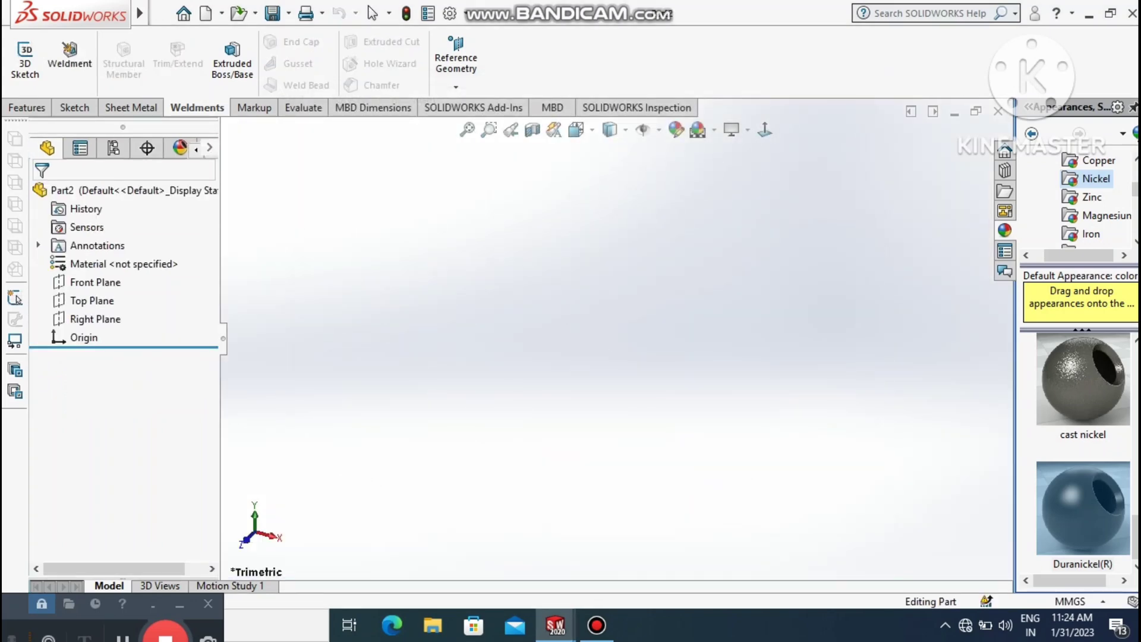
Apply the Plain White scene to the new part and check its document unit system
click(732, 131)
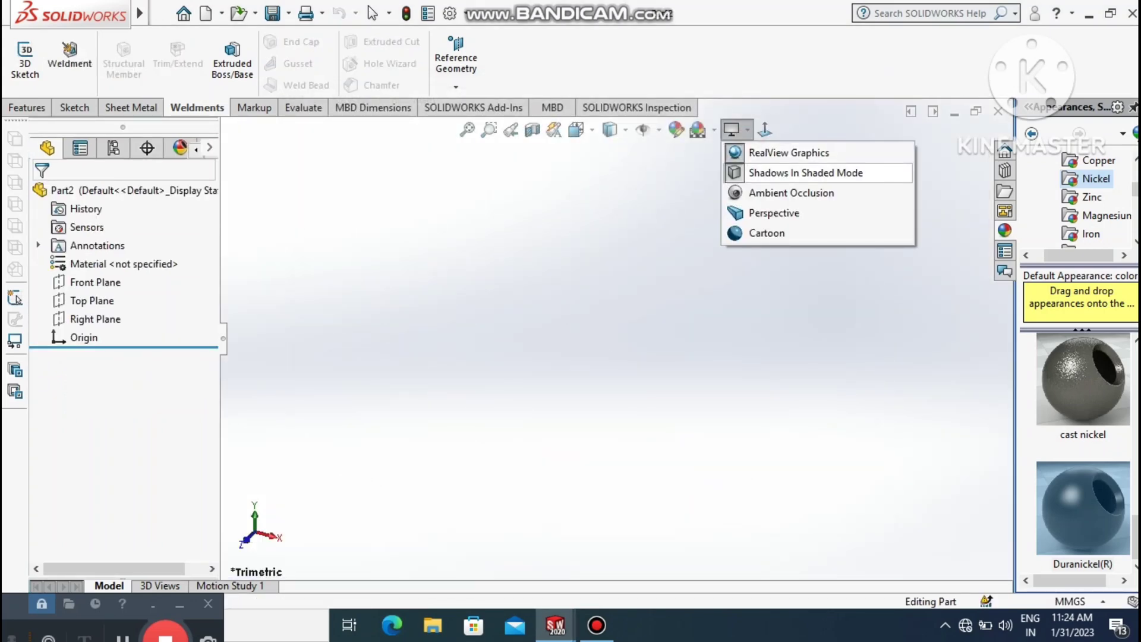
click(700, 130)
click(741, 172)
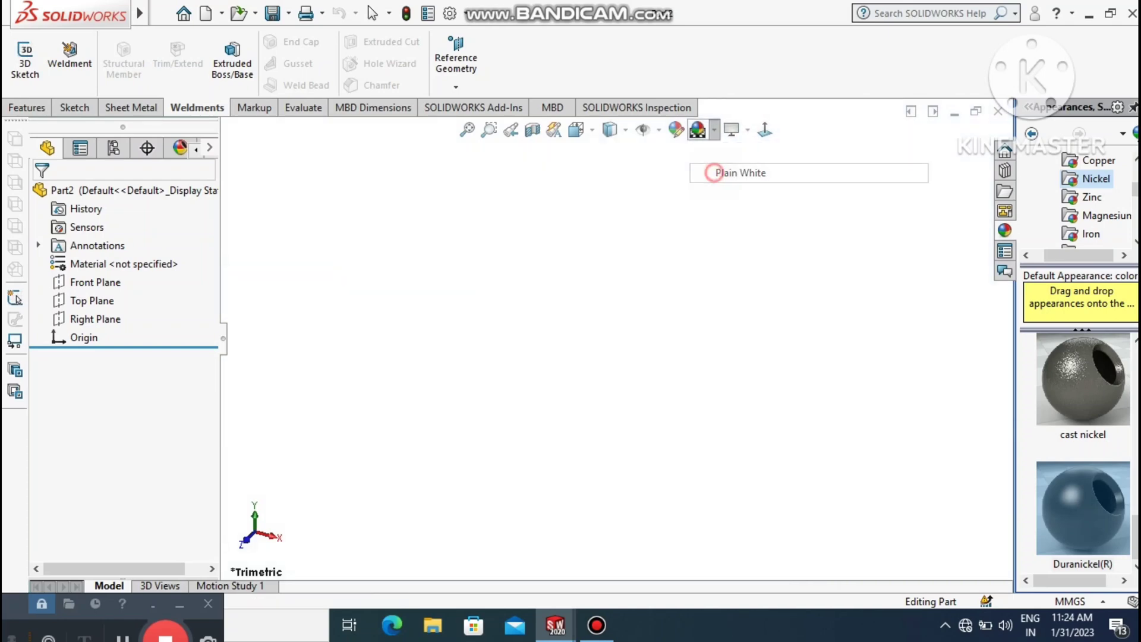
click(1075, 602)
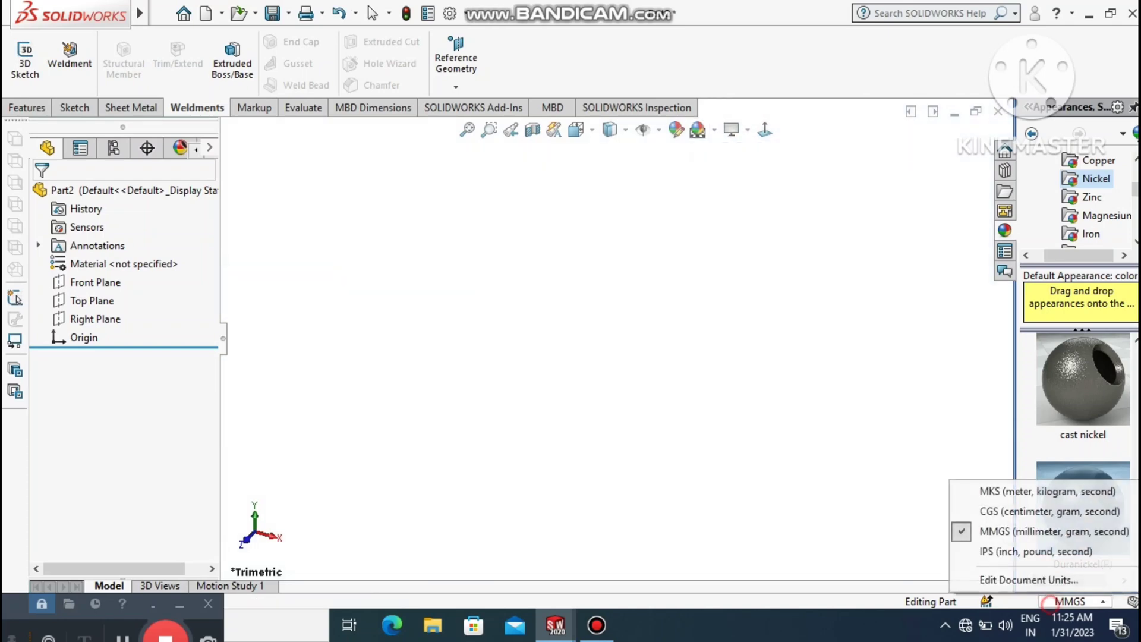
click(763, 441)
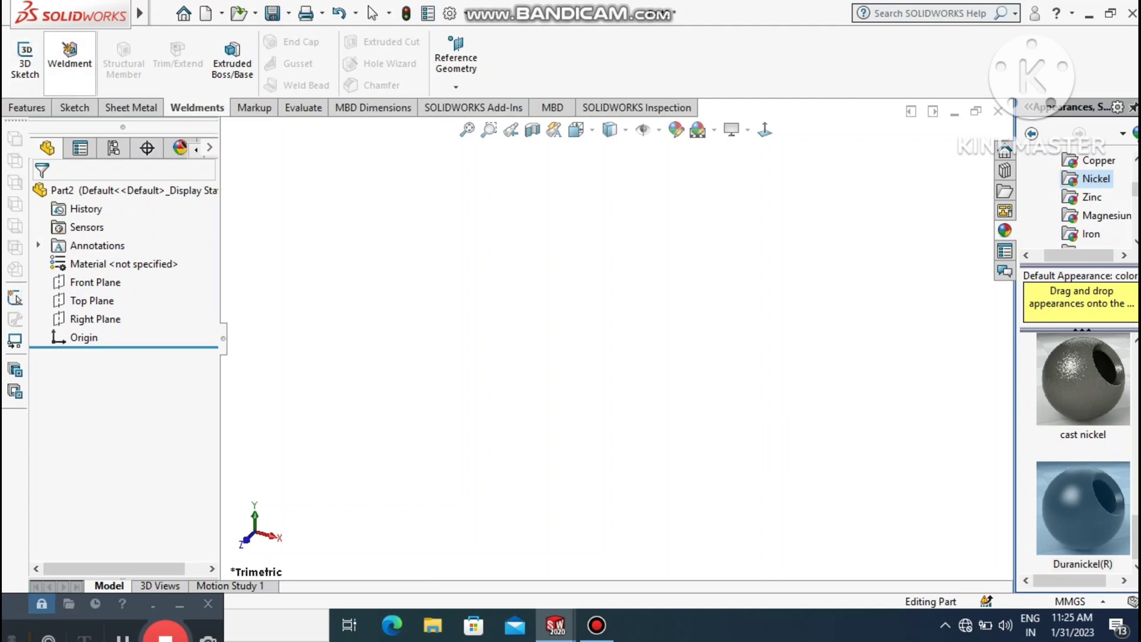
Start a 3D sketch with the Top Plane selected and orient the view normal to that plane
click(74, 107)
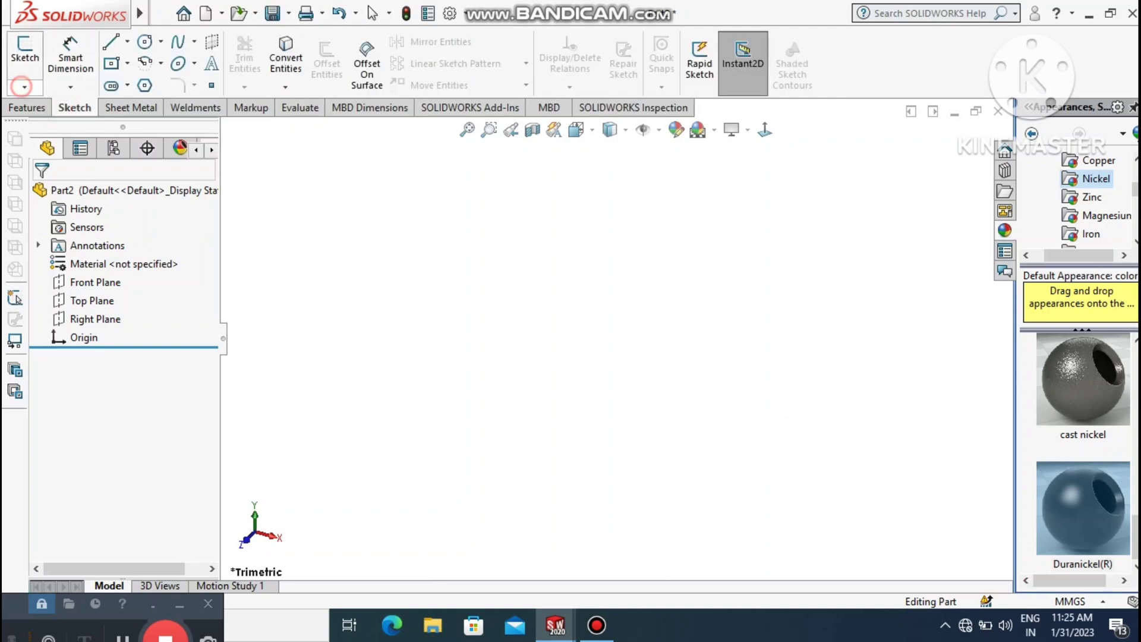
click(23, 86)
click(48, 127)
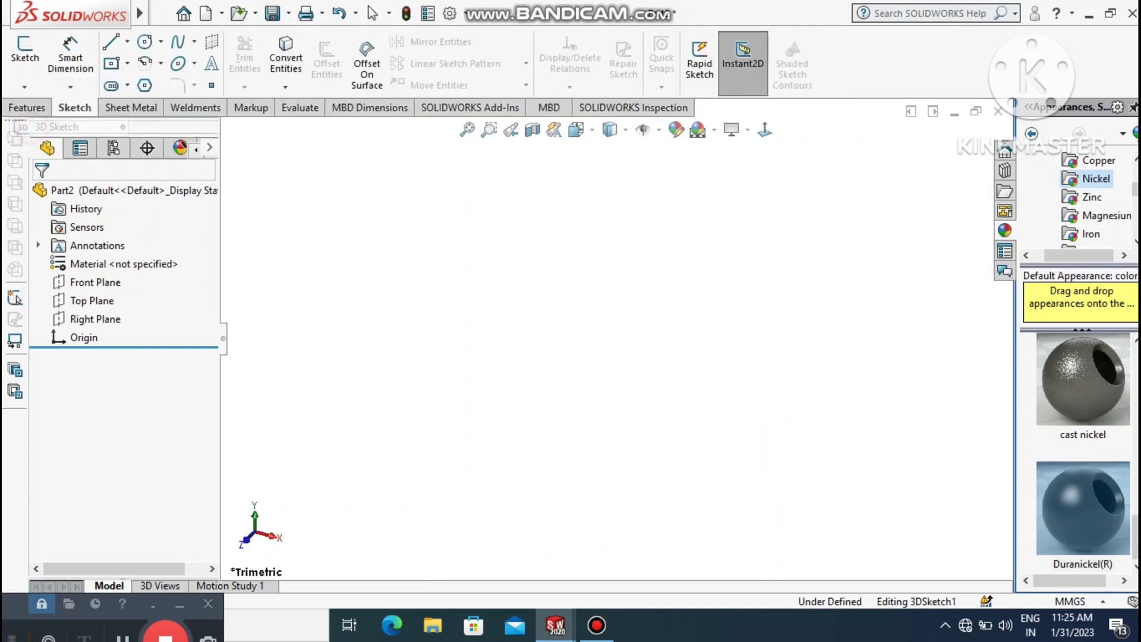
click(84, 302)
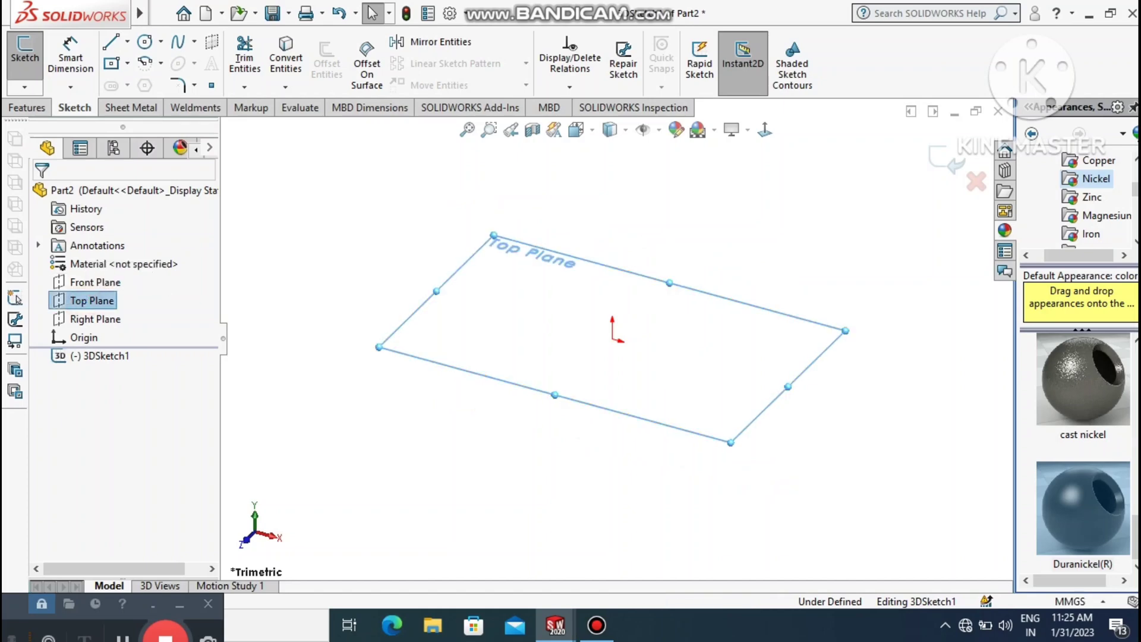
click(765, 130)
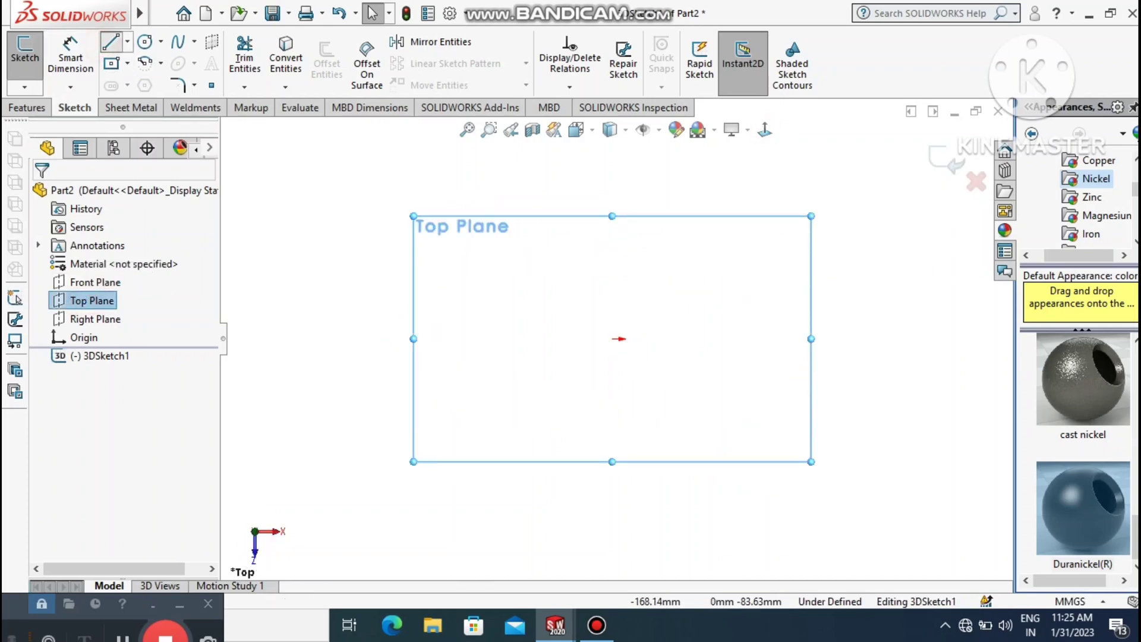
Sketch a vertical line about 71 mm long upward from the origin and convert it to construction geometry
key(l)
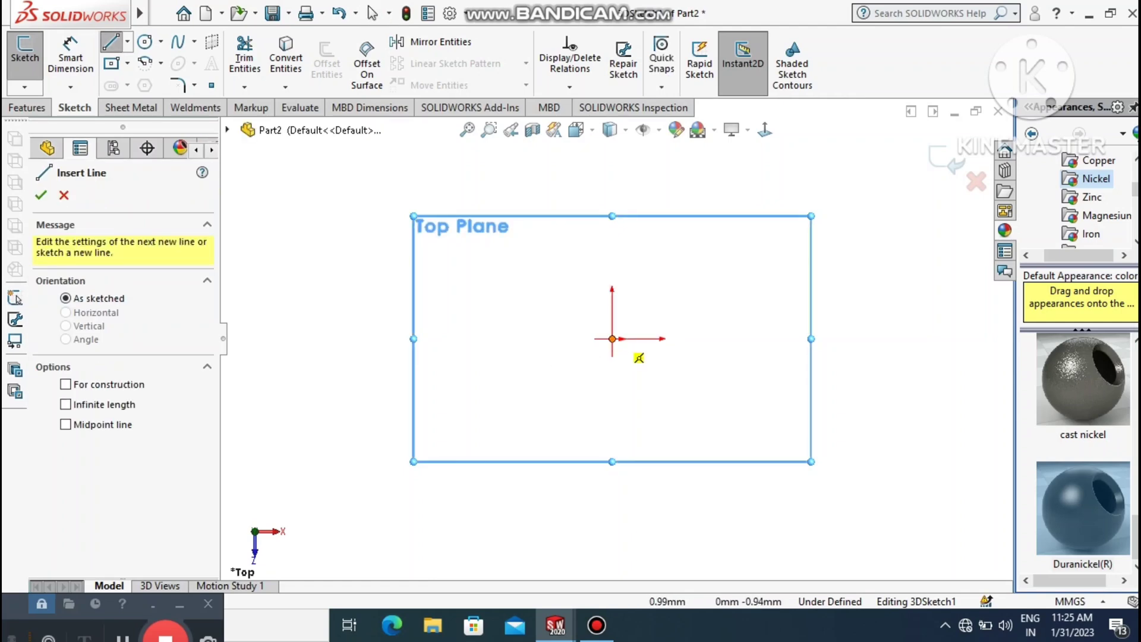
click(613, 339)
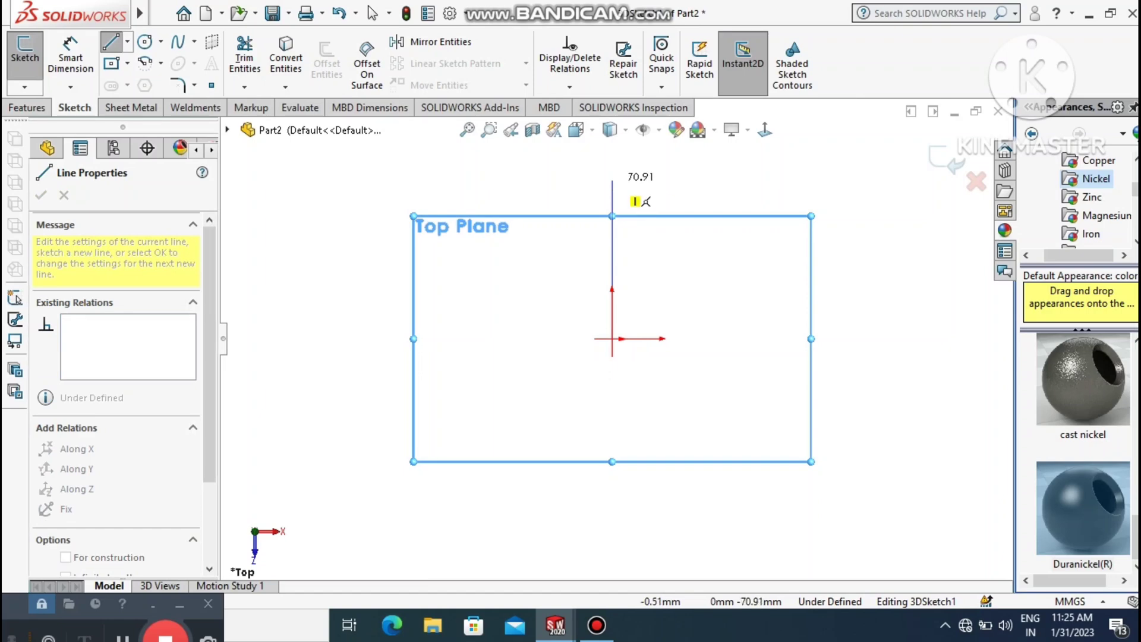
click(612, 181)
key(Escape)
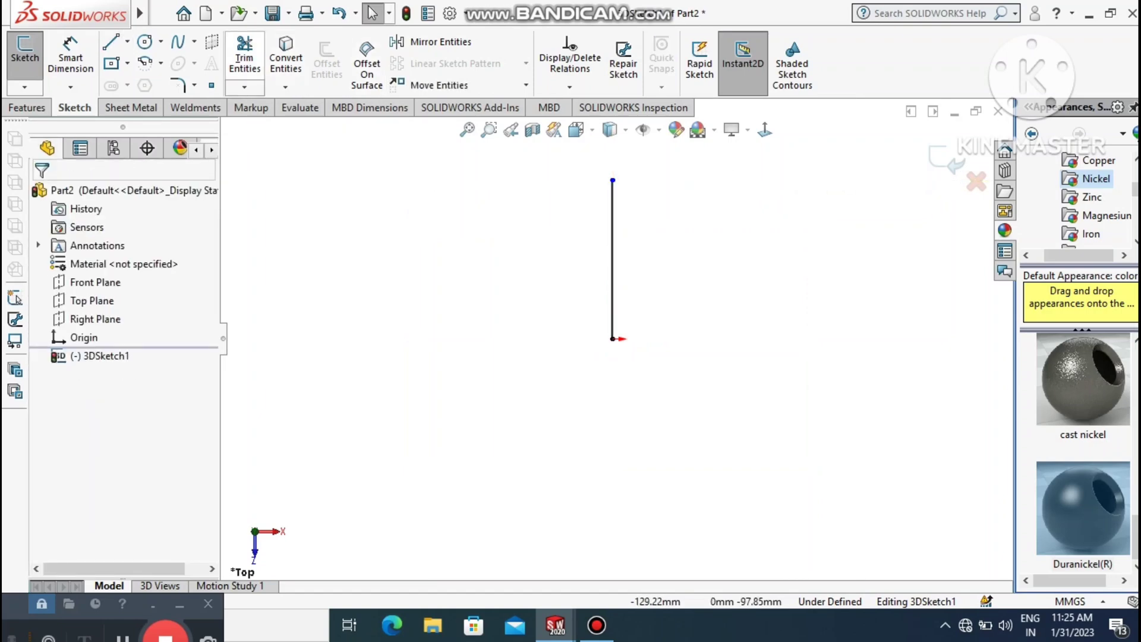
click(612, 232)
click(686, 183)
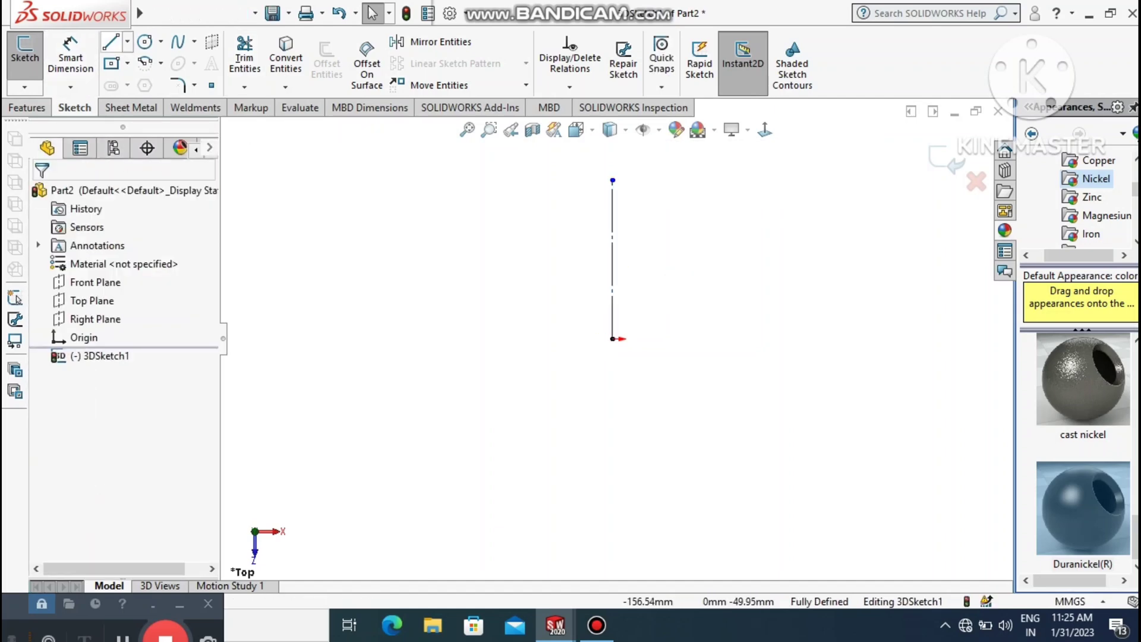
Sketch a horizontal centerline about 76 mm long from the origin in the negative X direction
click(127, 42)
click(151, 83)
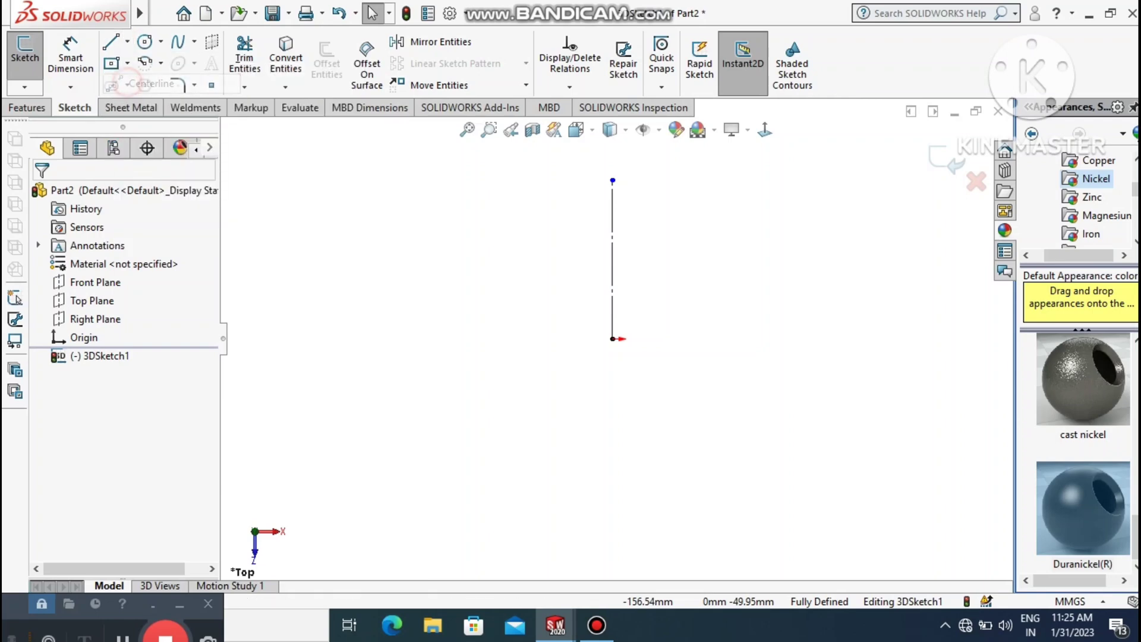
click(612, 339)
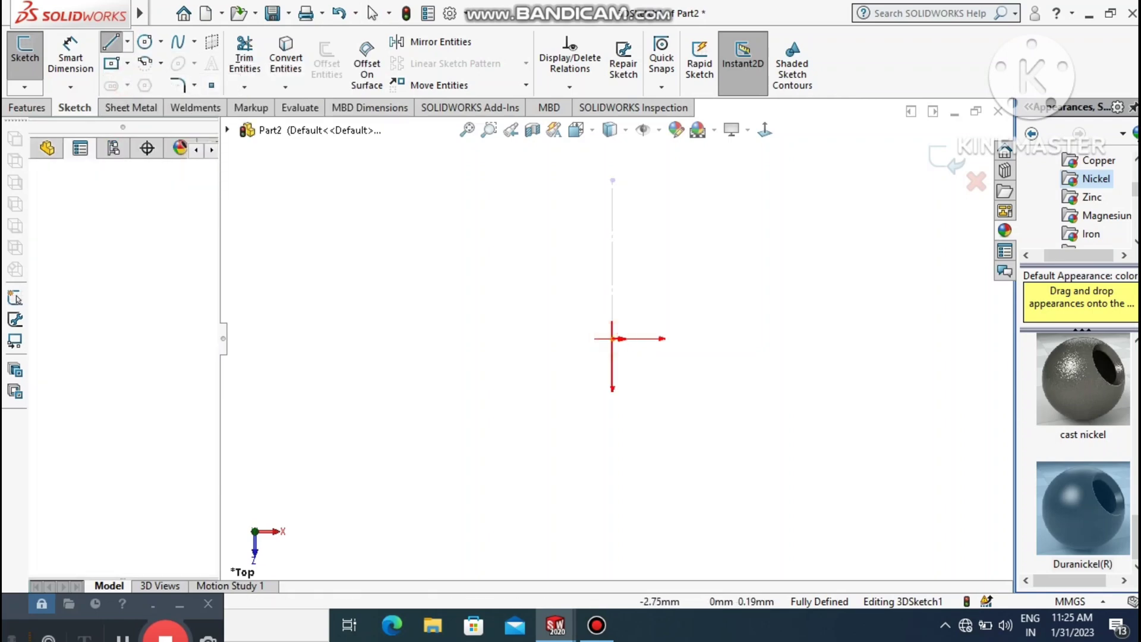
click(442, 339)
key(Escape)
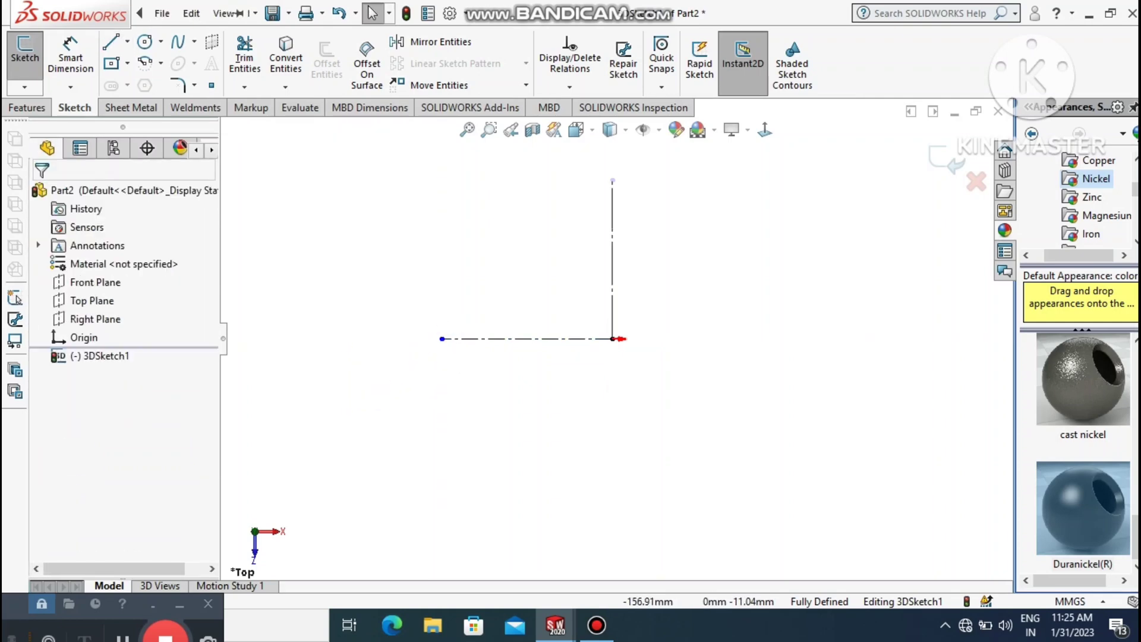
Sketch a solid line about 169 mm long along X from the horizontal centerline's free end, passing through the origin
click(111, 42)
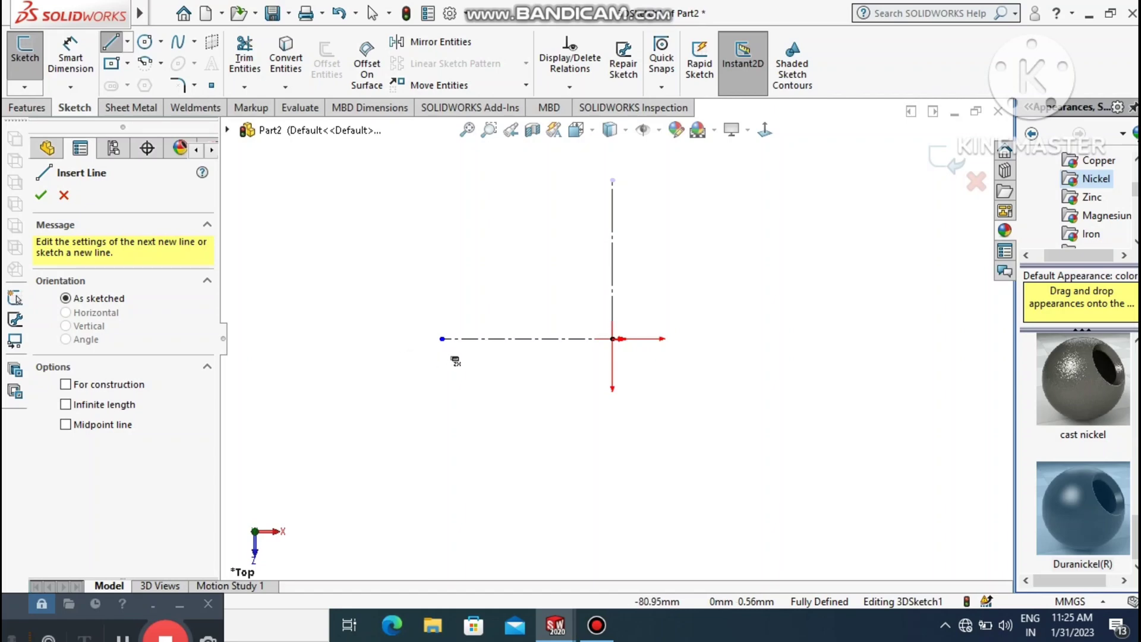
click(442, 339)
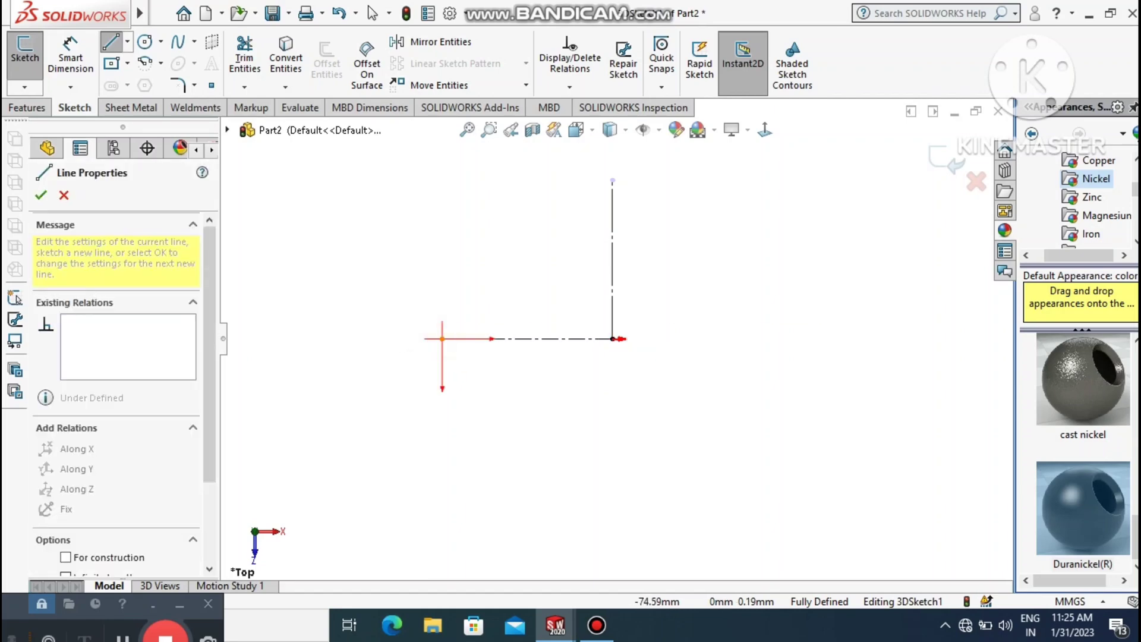
click(821, 339)
key(Escape)
Dimension the solid horizontal line's length as 800 mm
click(71, 45)
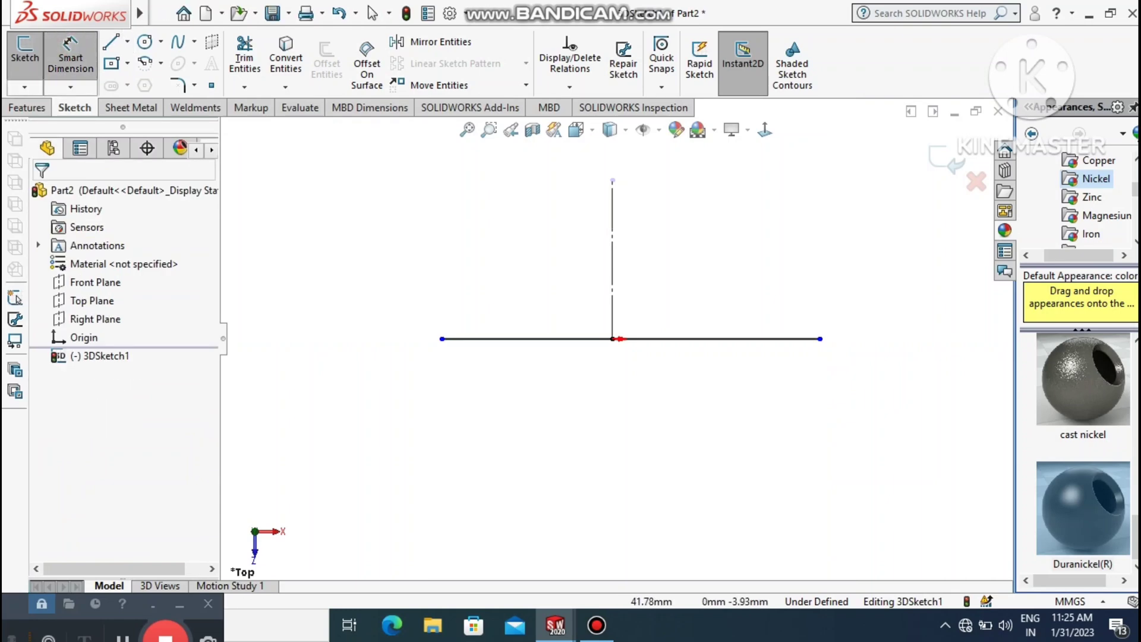
click(687, 338)
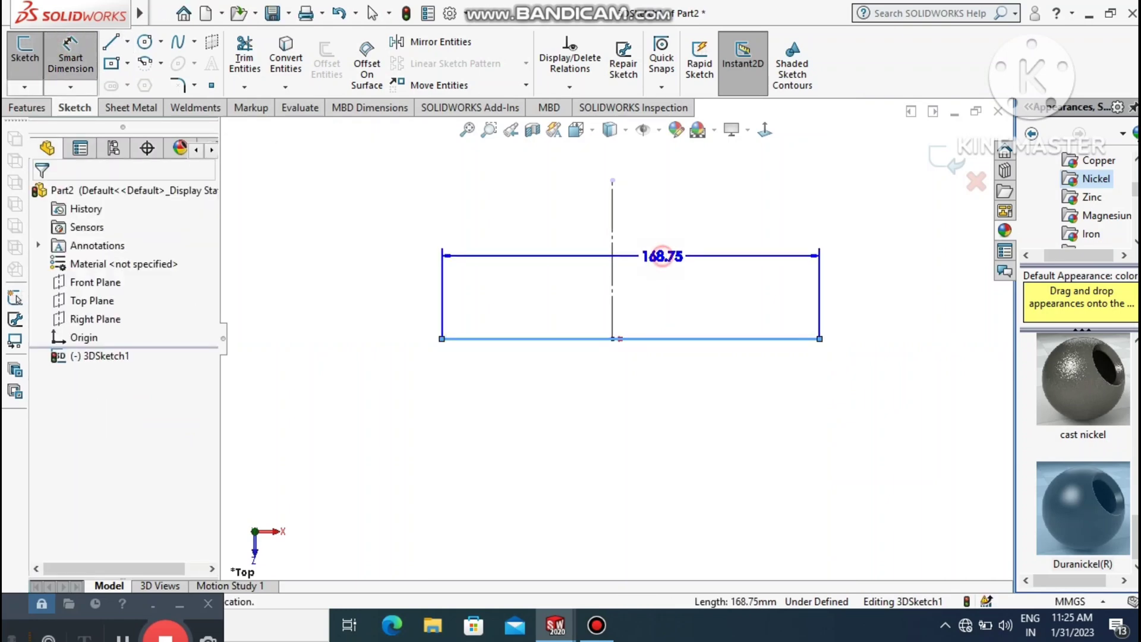
click(663, 257)
text(800)
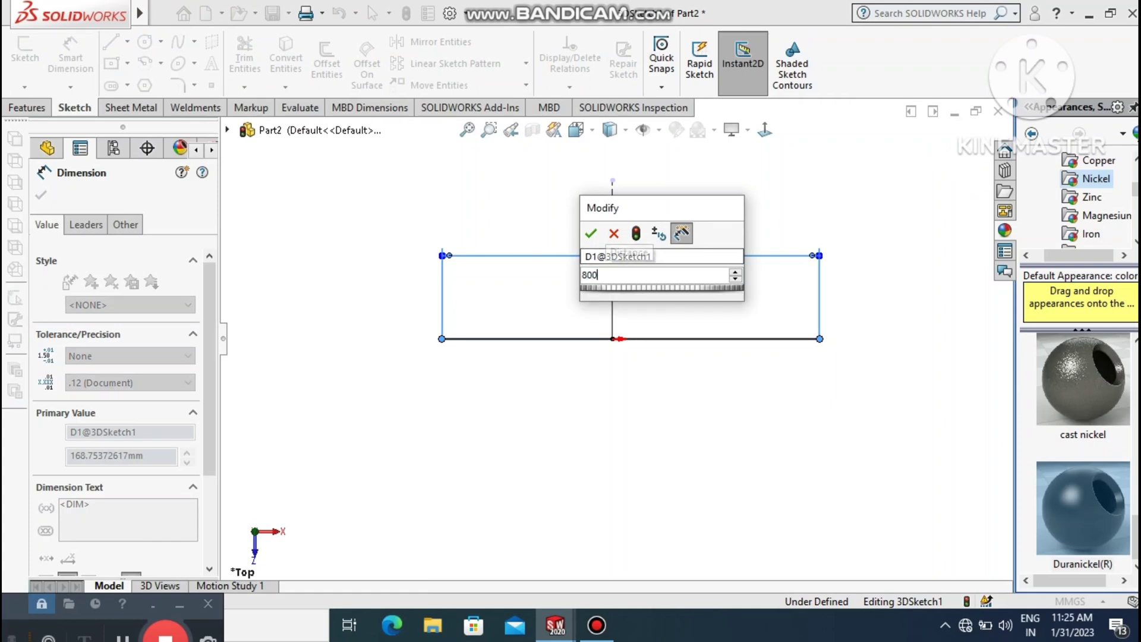
key(Return)
click(636, 408)
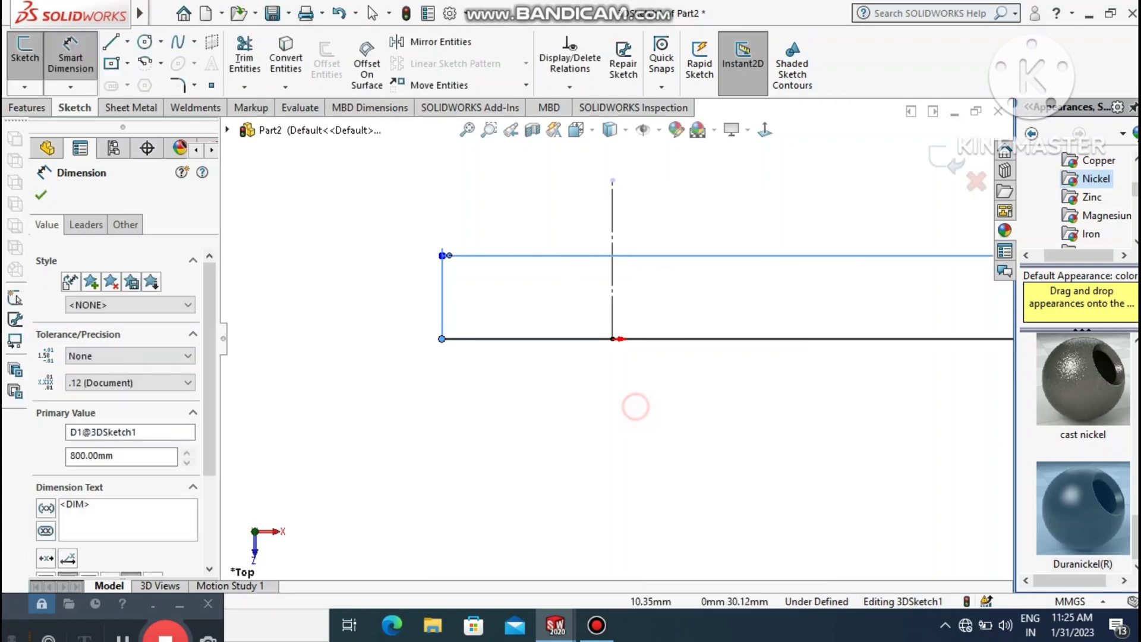
Dimension the distance from the 800 mm line's negative-X endpoint to the vertical centerline as 400 mm
click(442, 339)
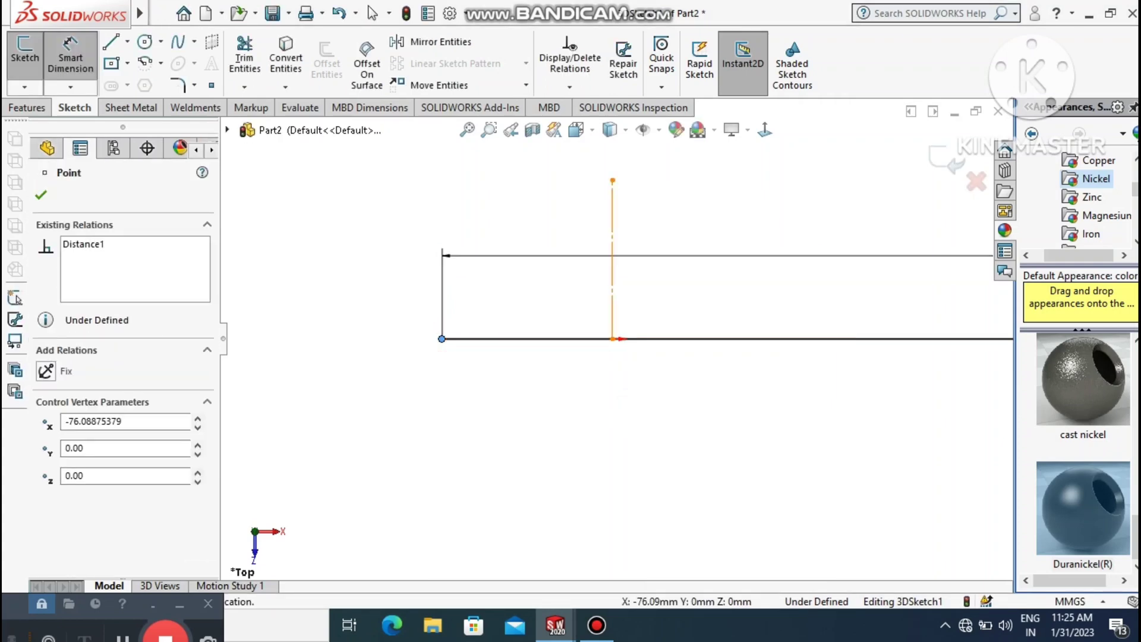
click(612, 259)
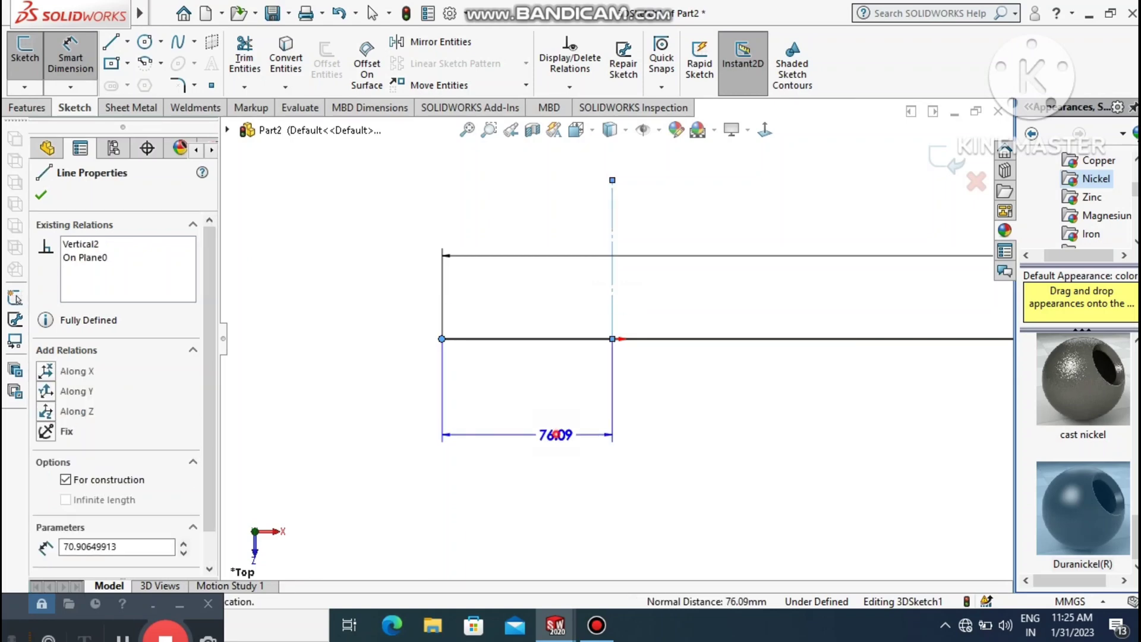
click(556, 435)
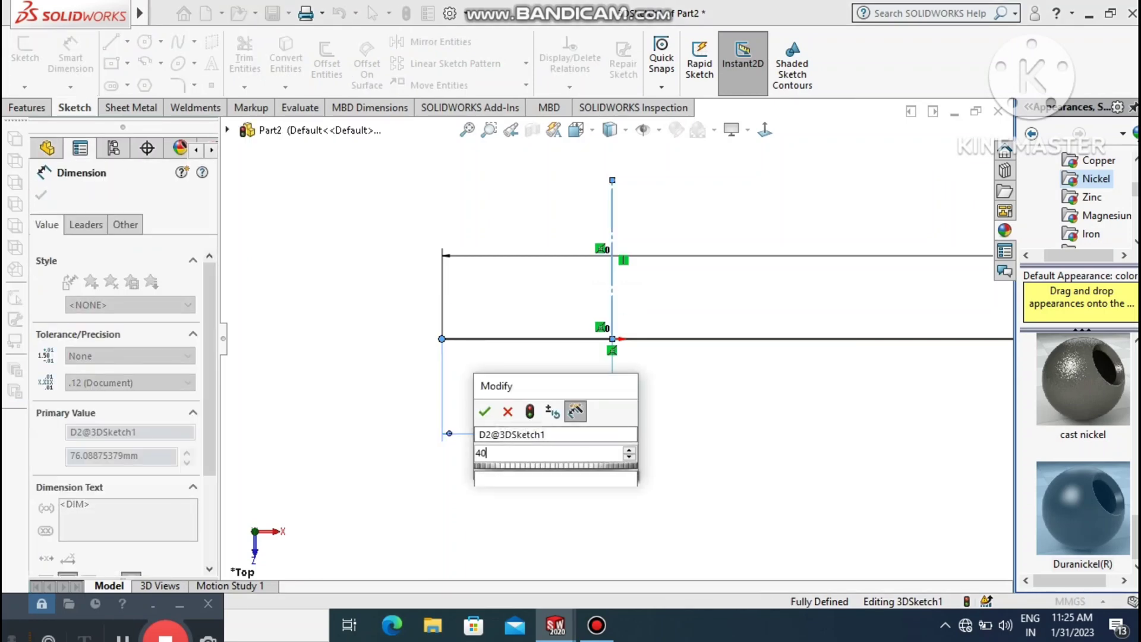
key(Return)
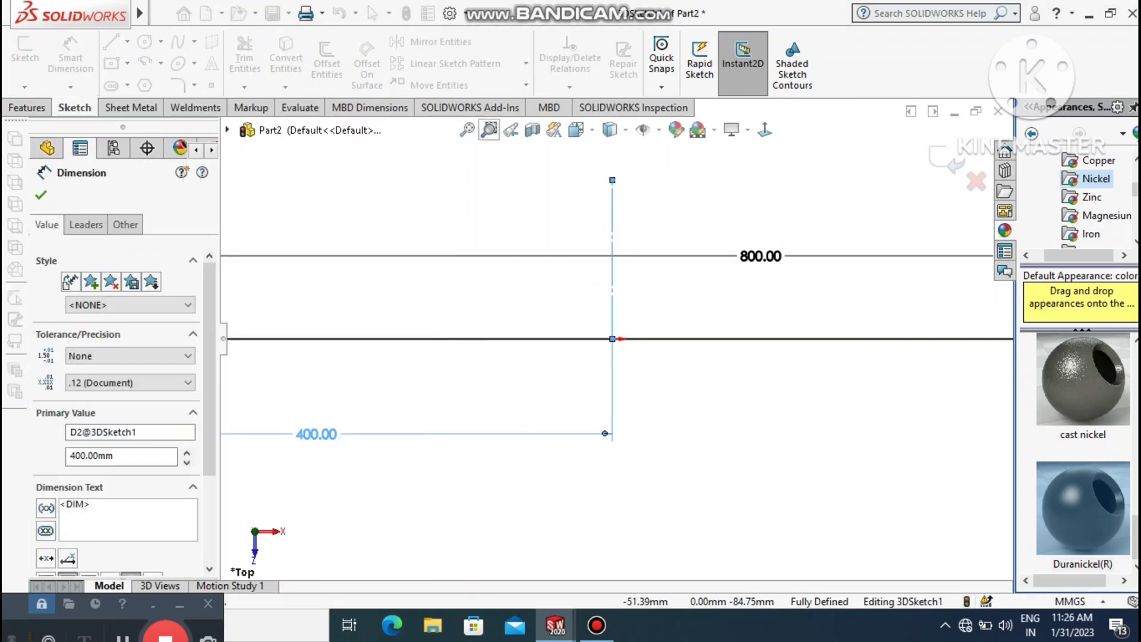
click(468, 131)
click(754, 431)
In isometric view, sketch a line about 252 mm long straight down along Y from the 800 mm line's positive-X endpoint
middle_drag(715, 440, 709, 279)
key(ctrl+7)
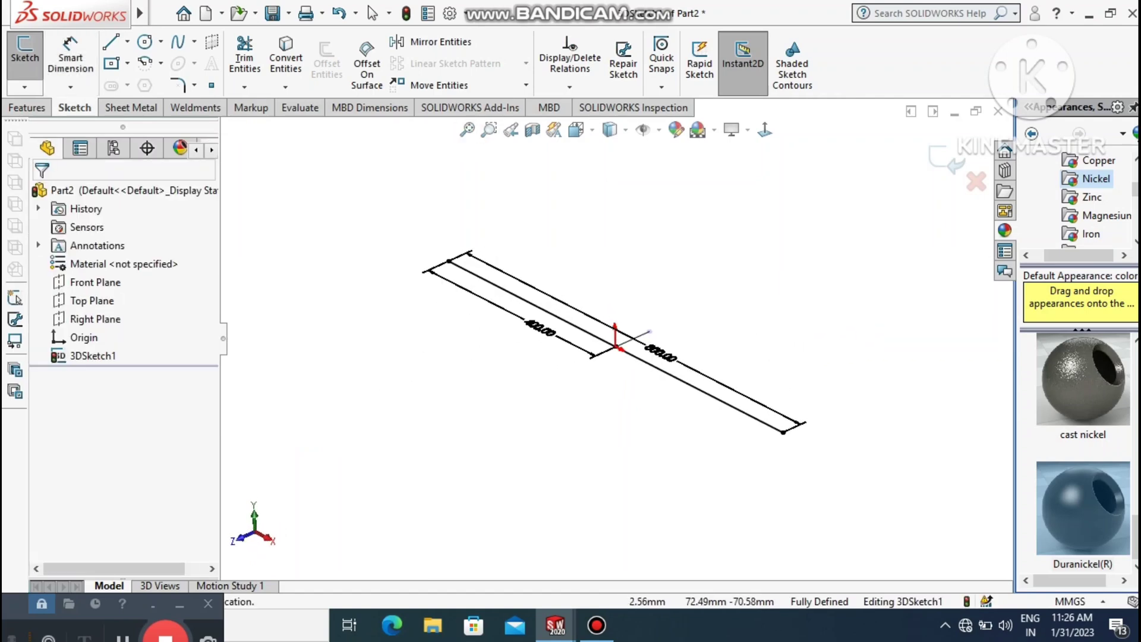
scroll(680, 454, up, 1)
scroll(680, 454, down, 1)
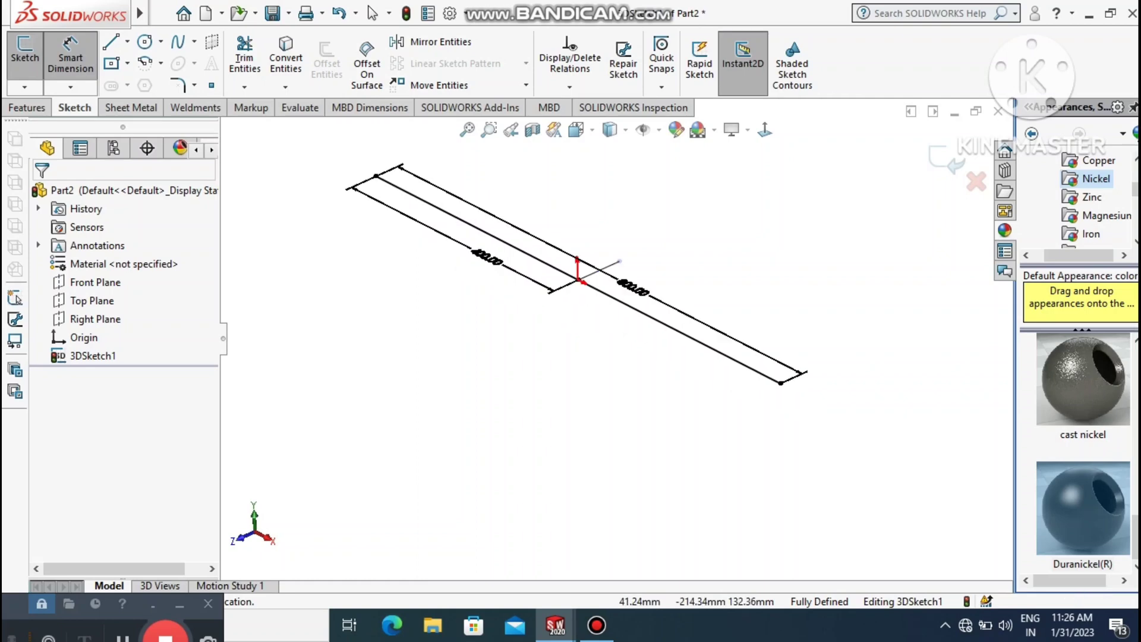
key(l)
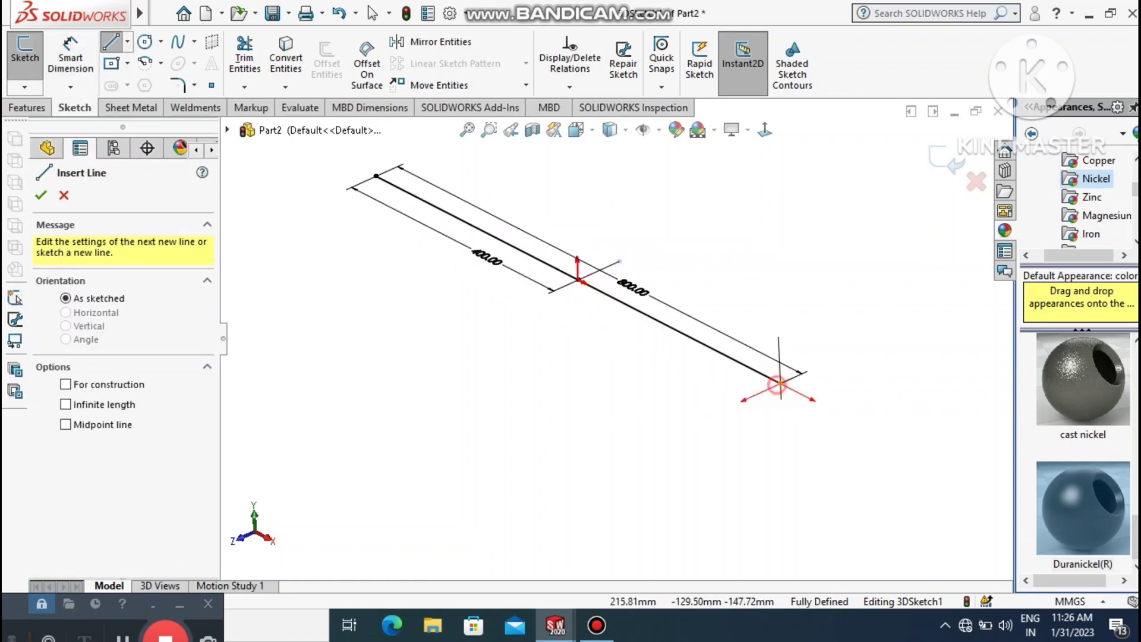
click(780, 384)
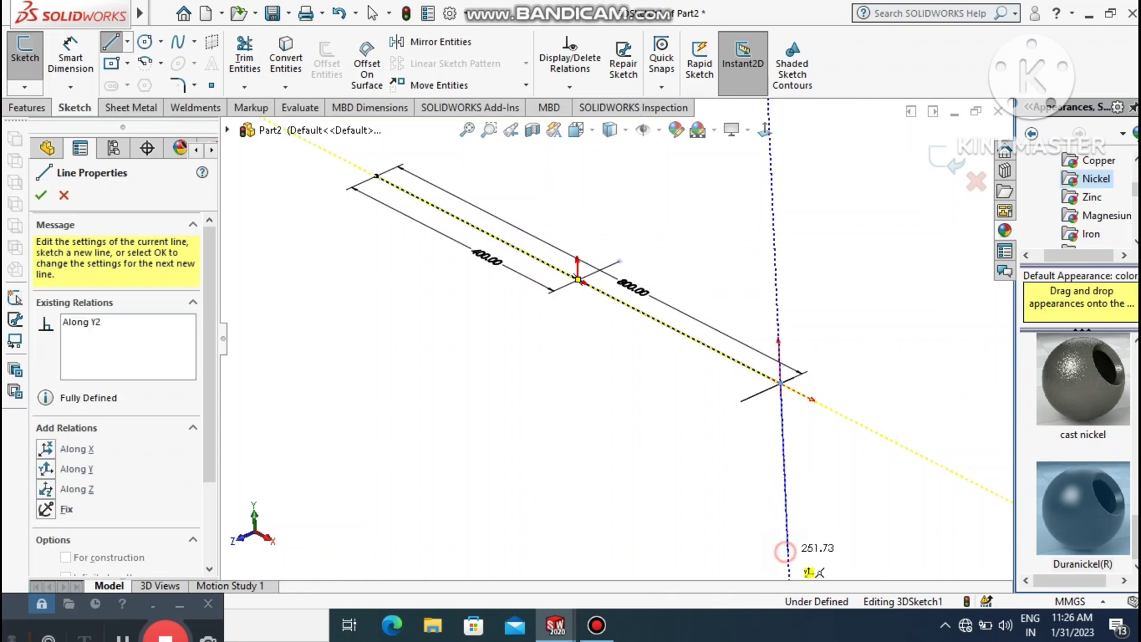
click(789, 574)
key(Escape)
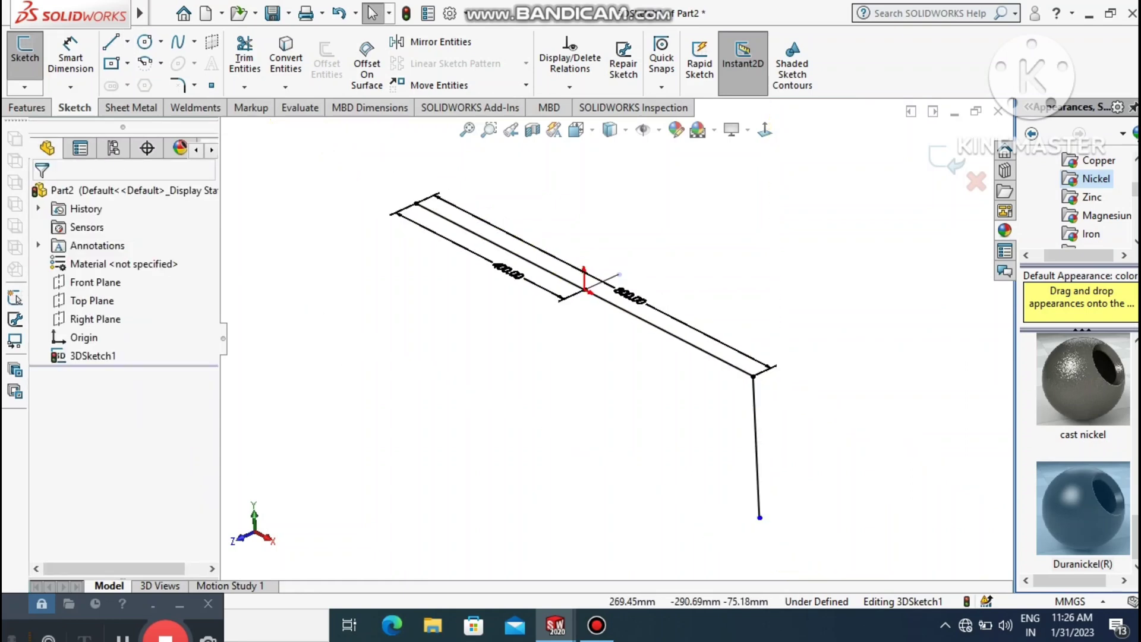
Sketch a stepped line chain from the same corner: about 187 mm along Z, 116 mm down, farther along Z, and down again
scroll(782, 546, down, 2)
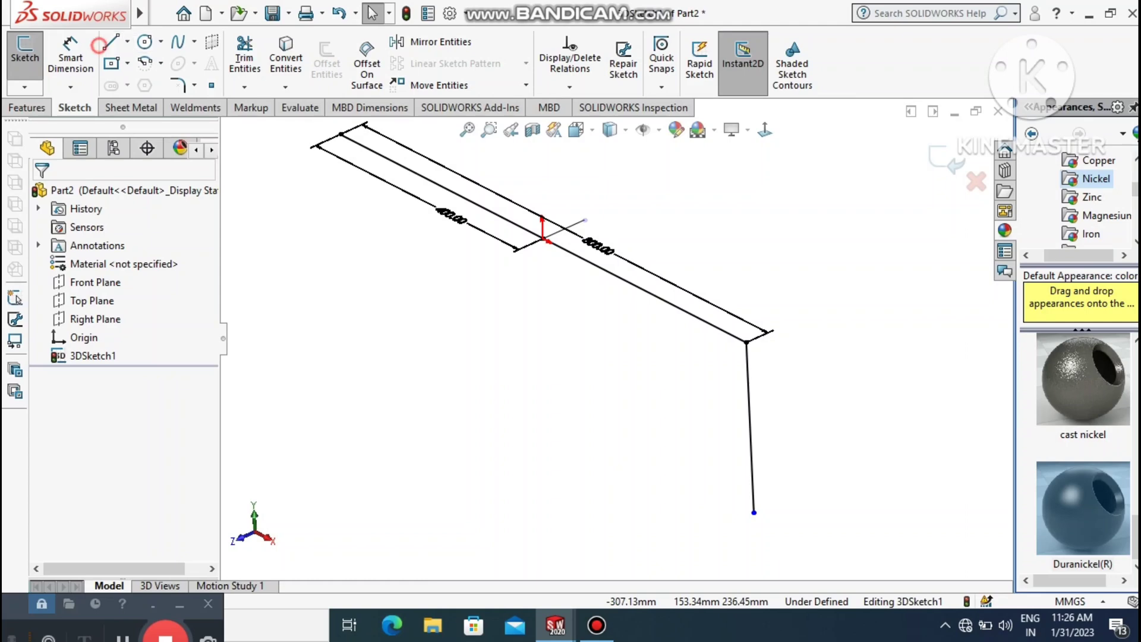
click(111, 41)
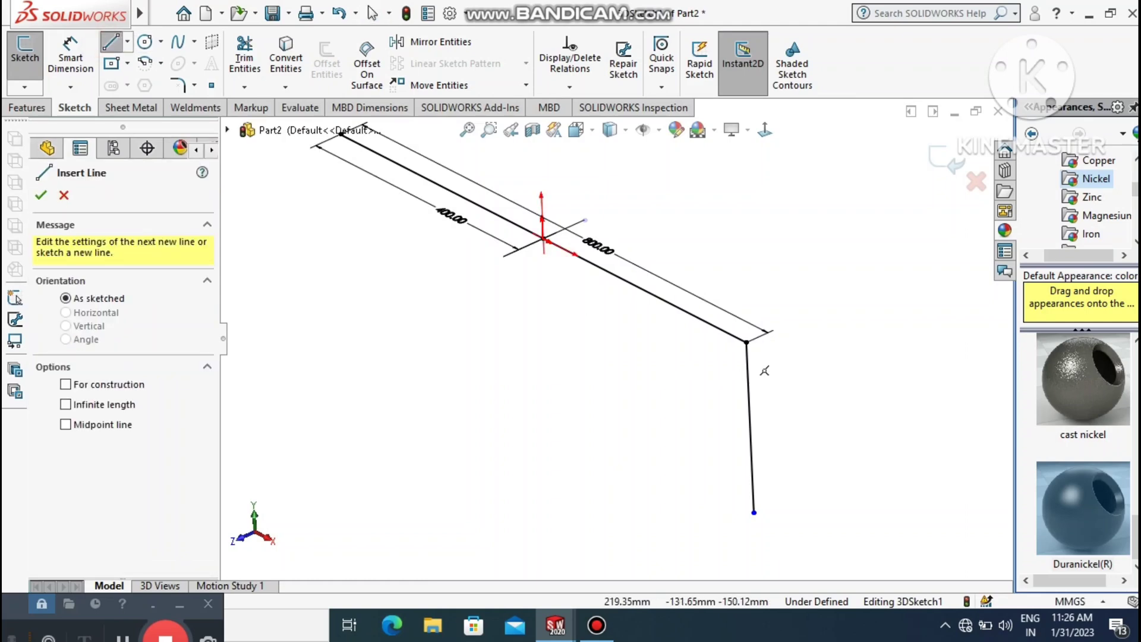
click(748, 343)
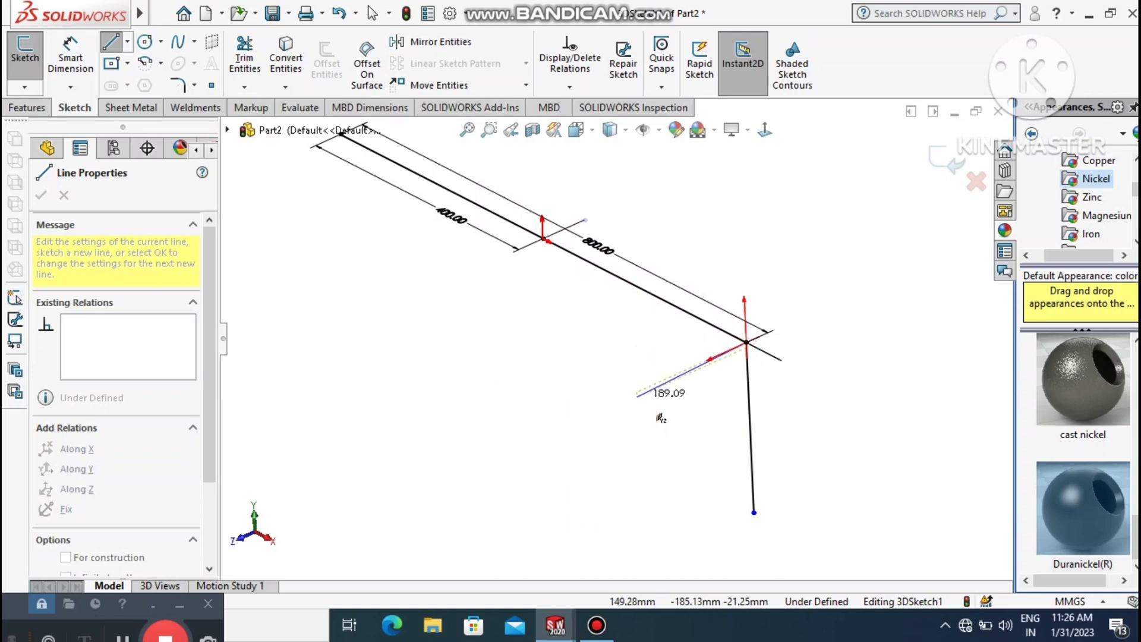
click(637, 391)
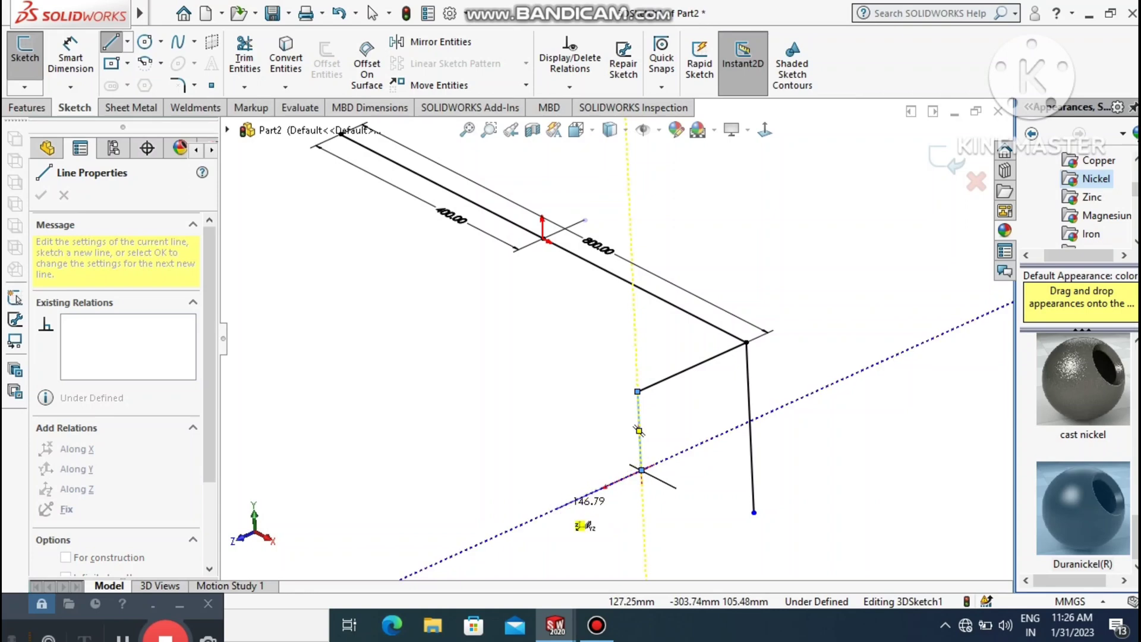
click(574, 518)
click(556, 509)
key(Escape)
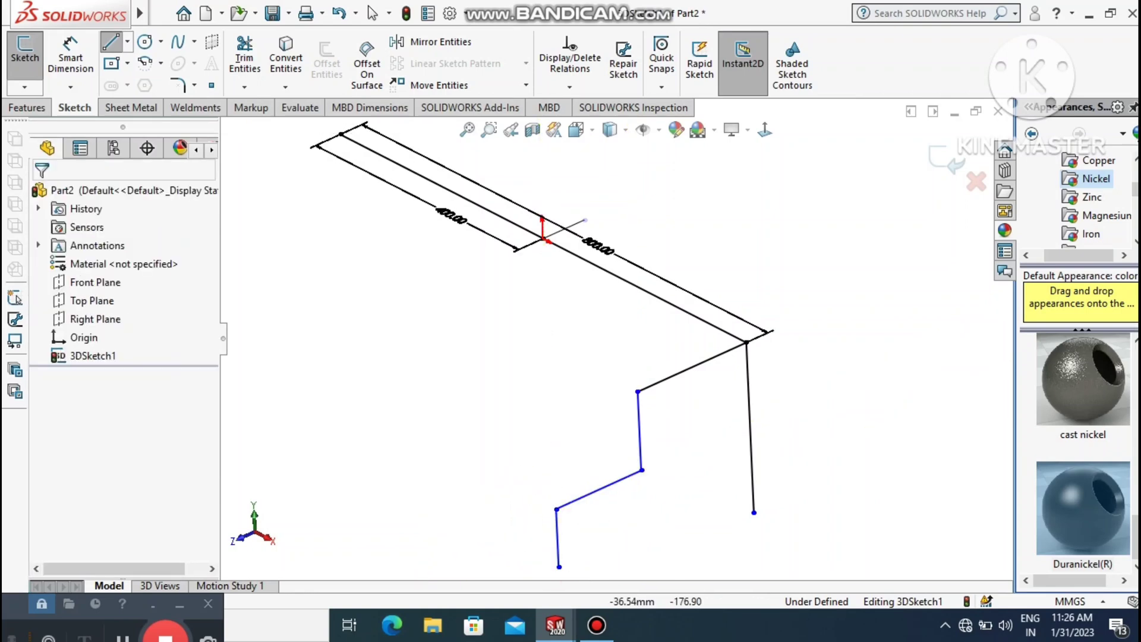
Dimension the long vertical leg below the corner as 440 mm
scroll(625, 341, up, 1)
scroll(645, 534, down, 1)
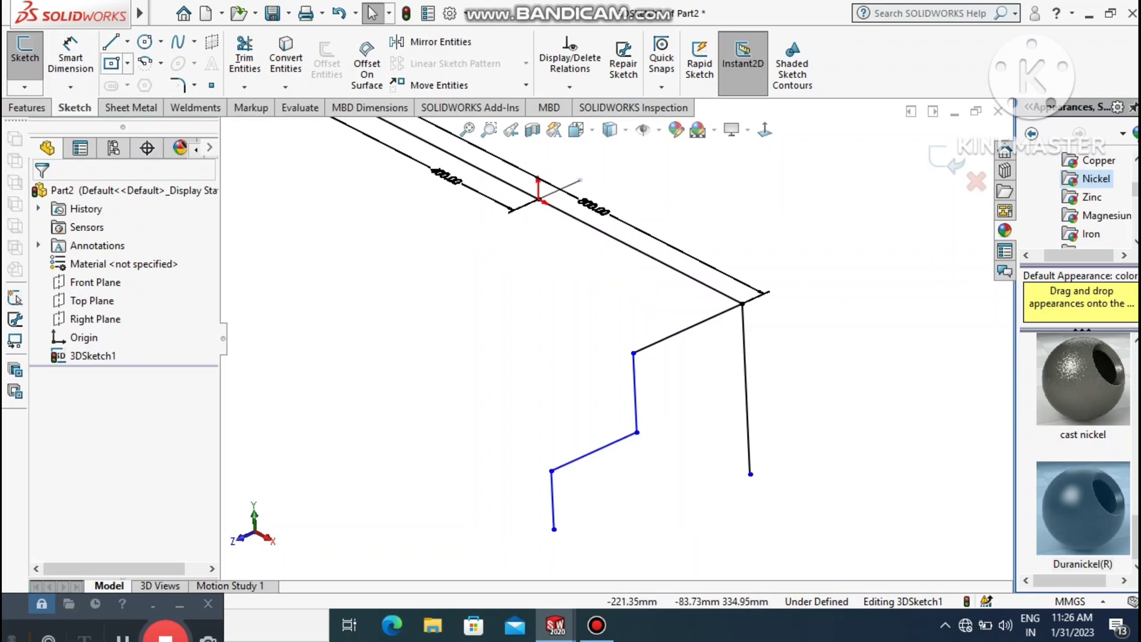
click(72, 57)
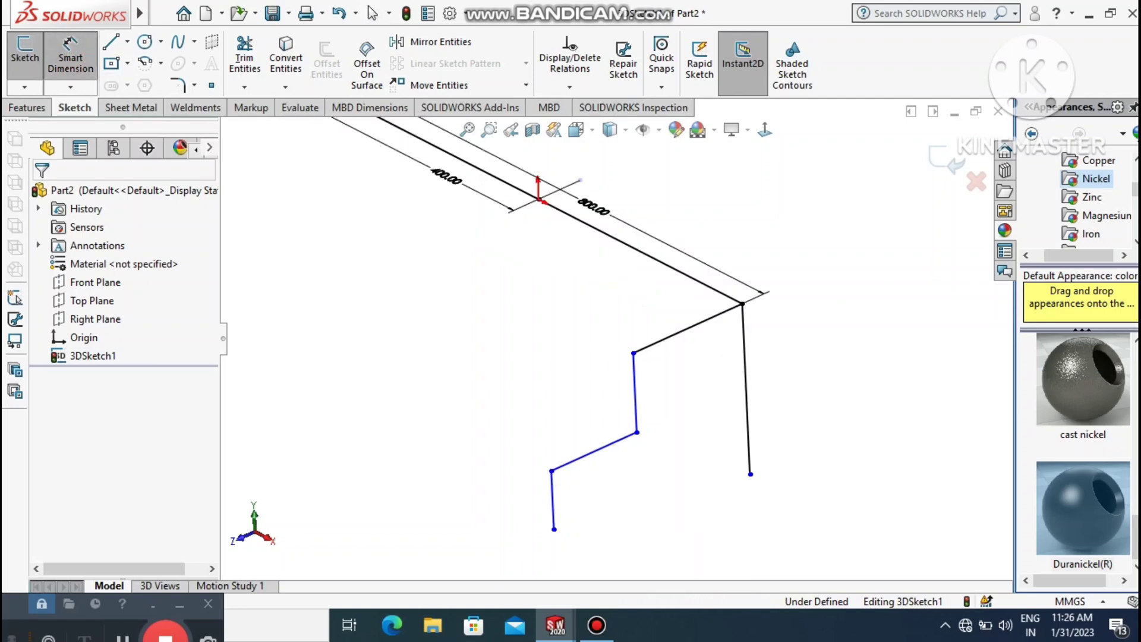
click(747, 337)
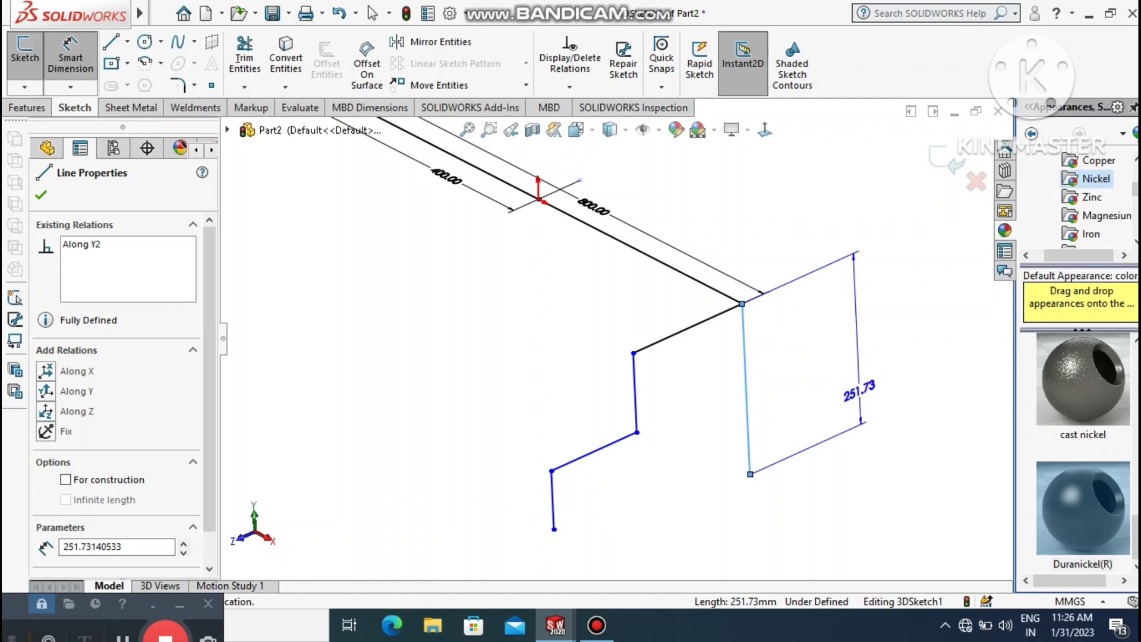
click(859, 392)
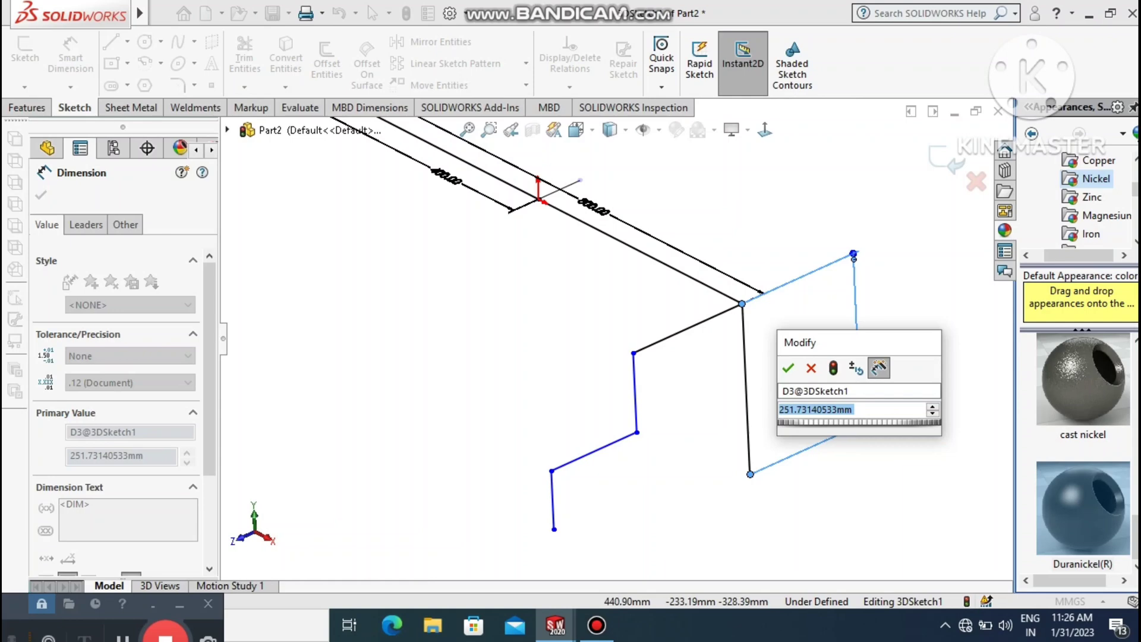
text(44)
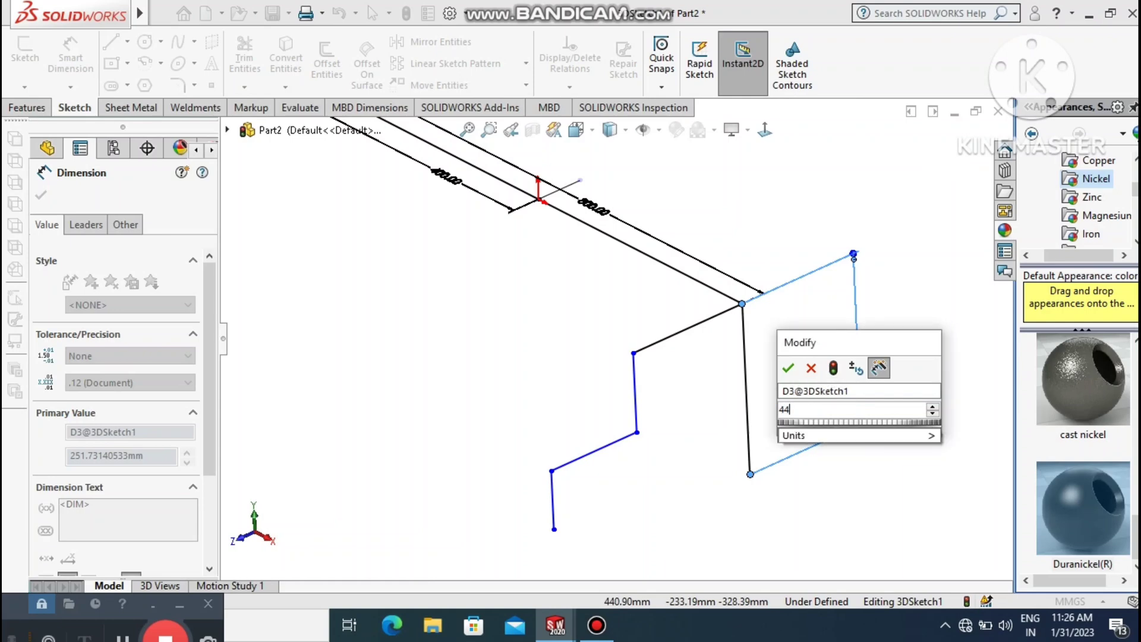
text(0)
key(Return)
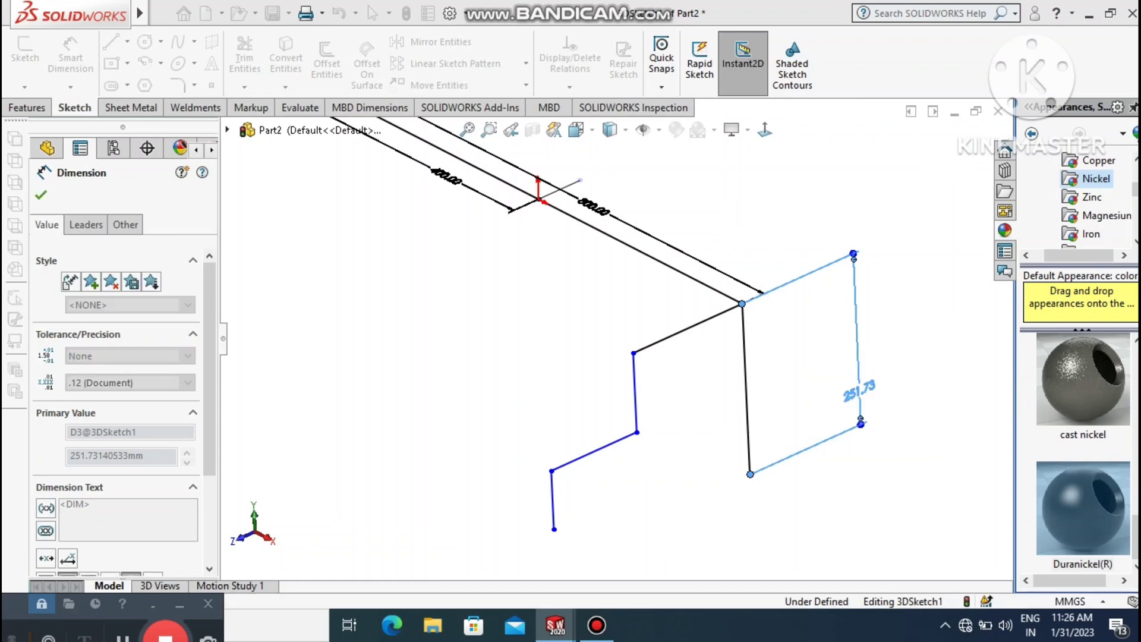
click(926, 370)
scroll(618, 333, up, 2)
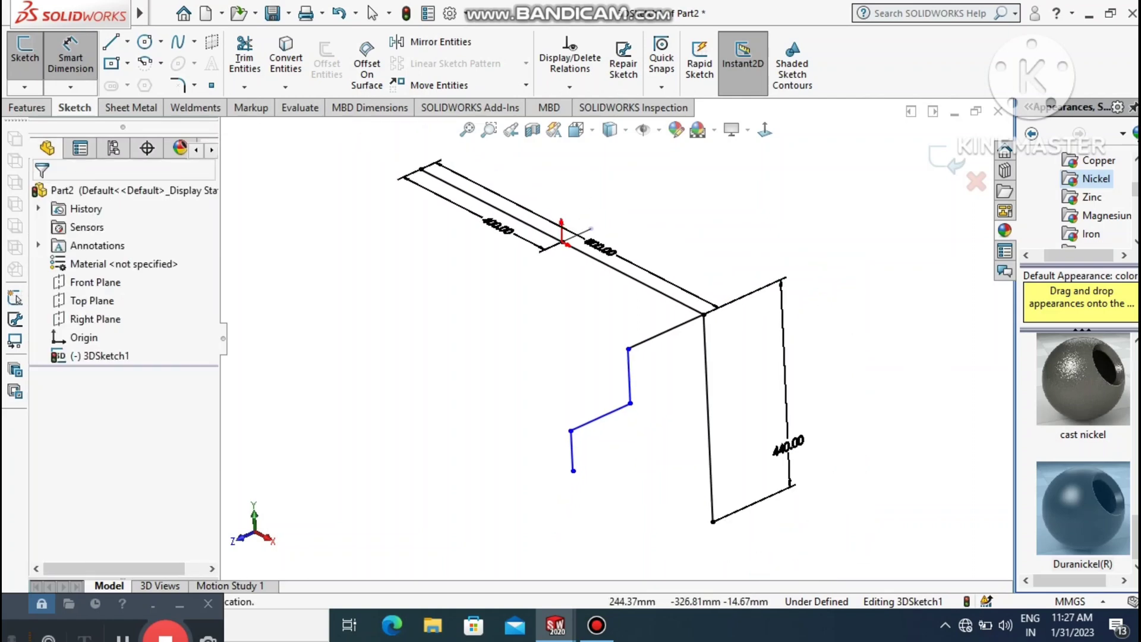
Dimension the stepped chain's upper Z-direction line as 300 mm
scroll(694, 509, down, 2)
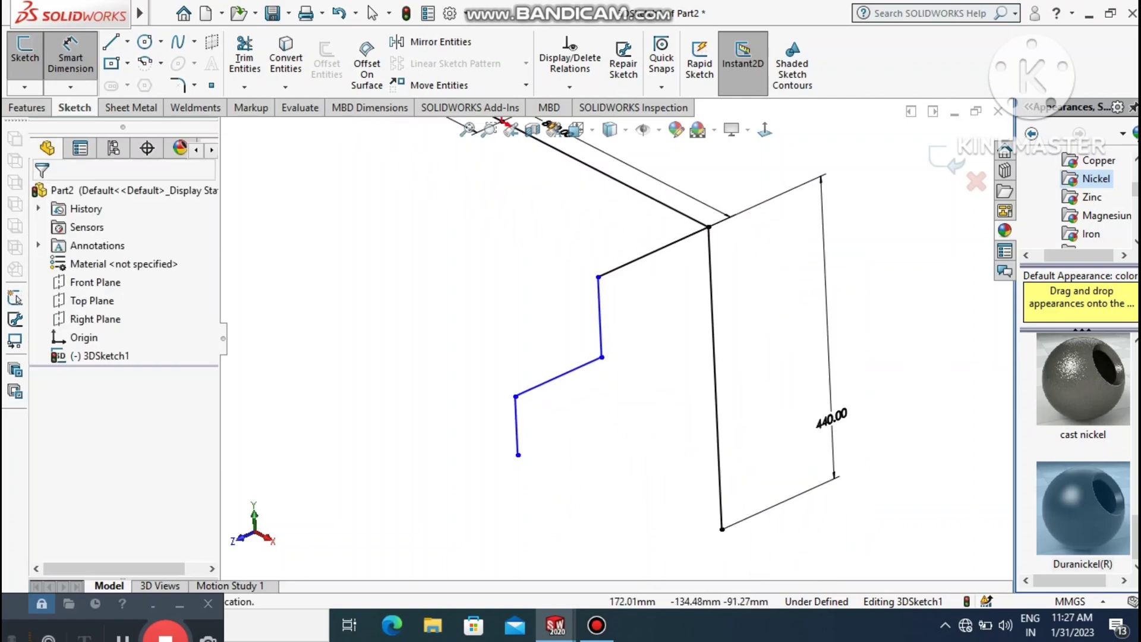
click(649, 254)
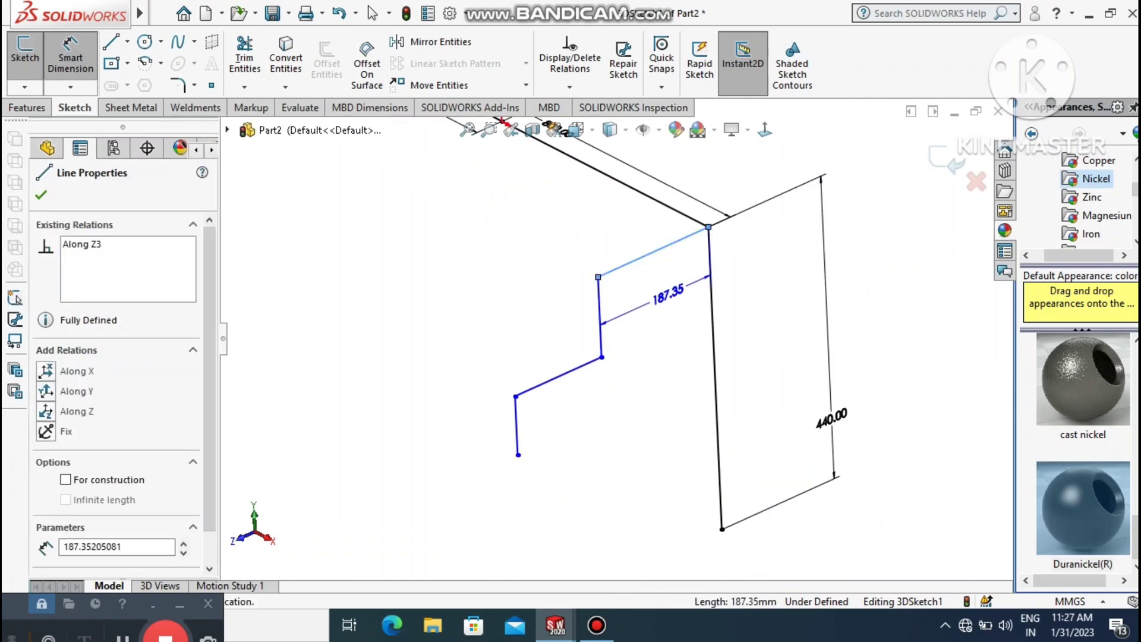
click(669, 293)
double_click(669, 293)
text(300)
key(Return)
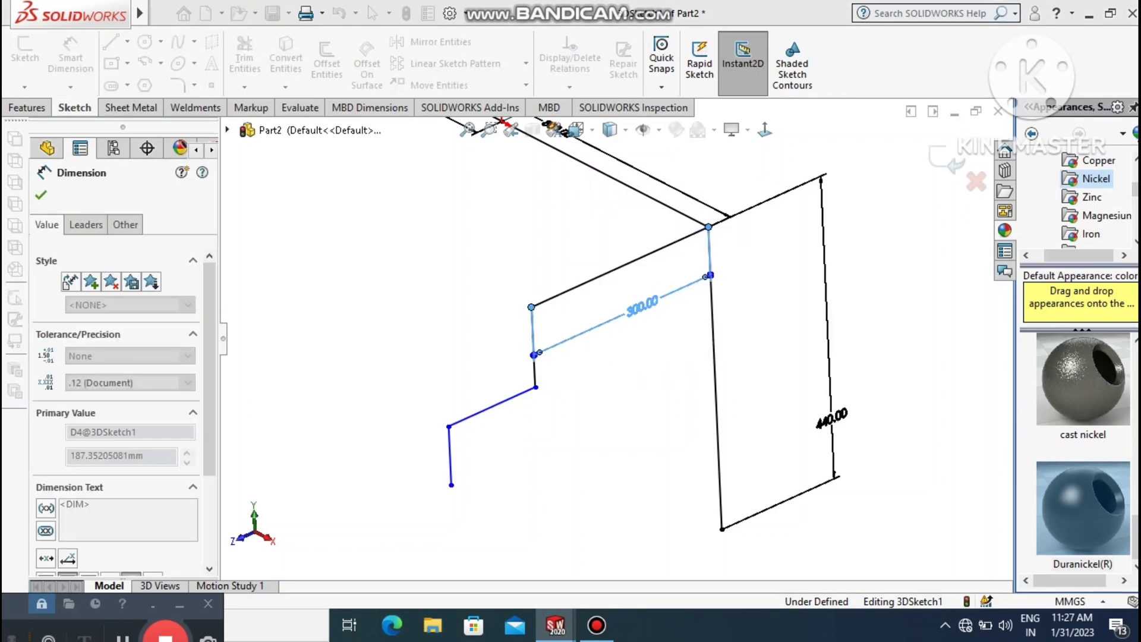
click(780, 287)
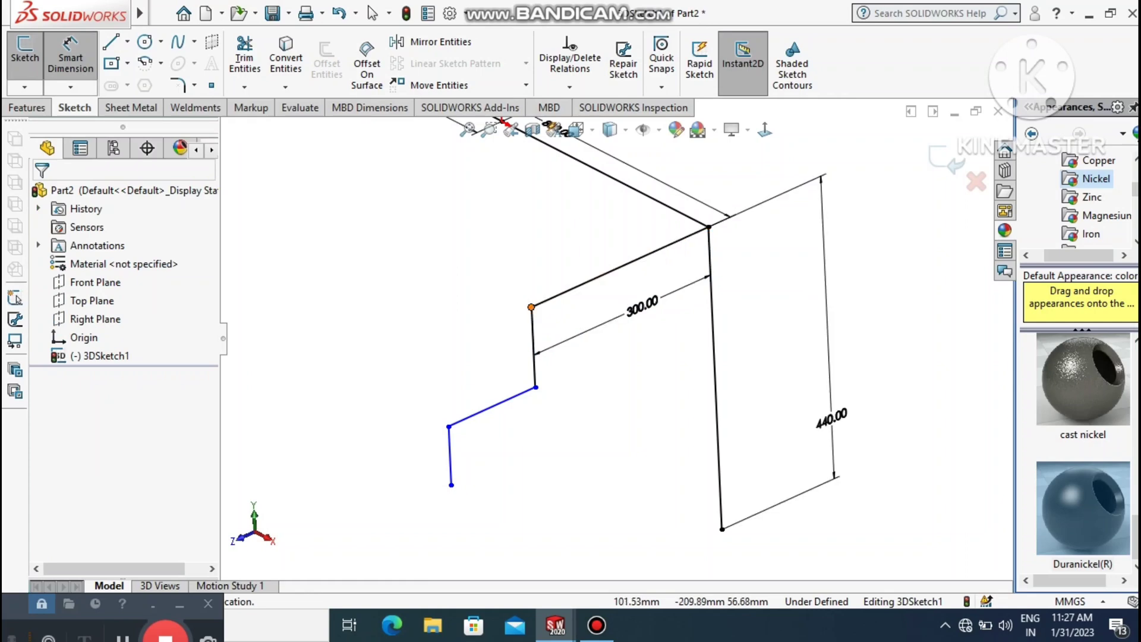
Dimension the stepped chain's upper vertical line, between its endpoints, as 260 mm
click(530, 308)
click(534, 348)
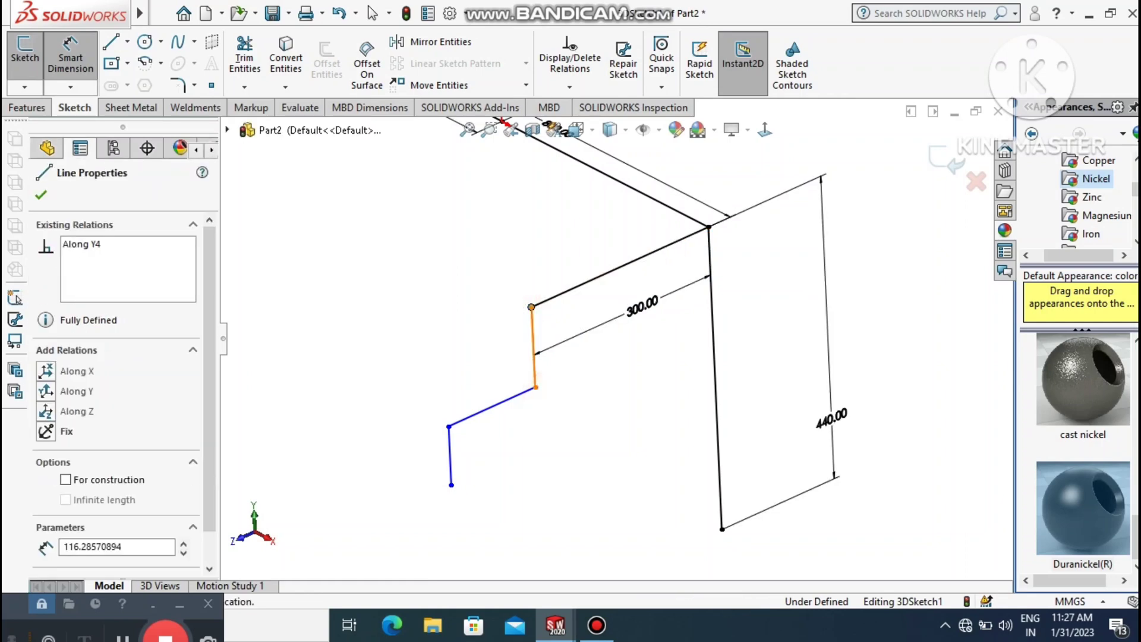
click(535, 381)
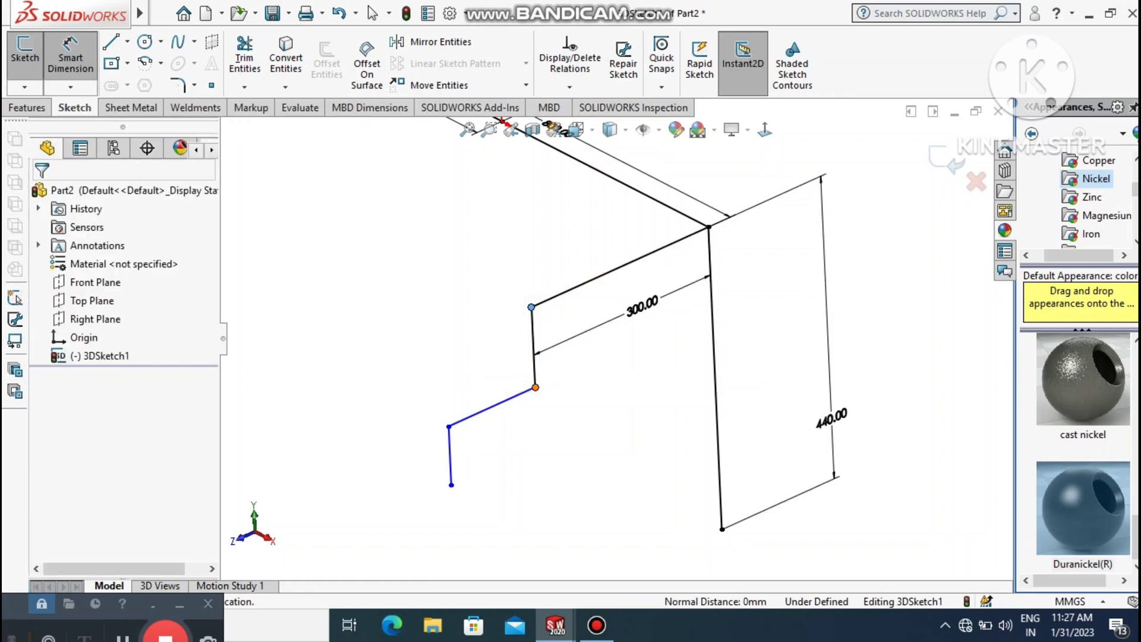
click(536, 387)
click(486, 357)
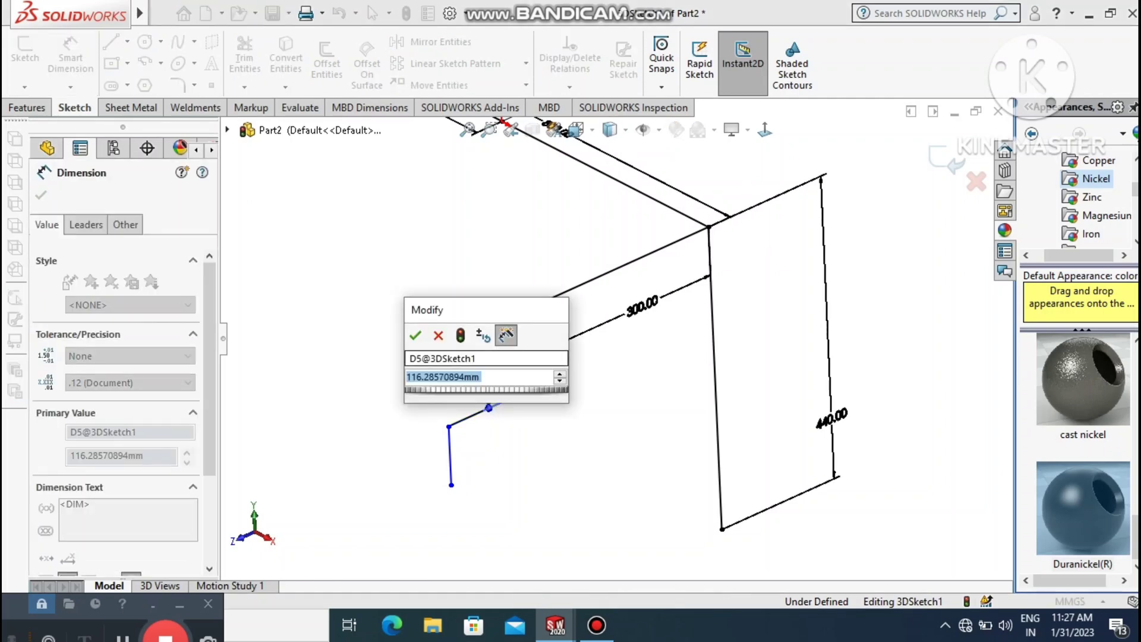
text(26)
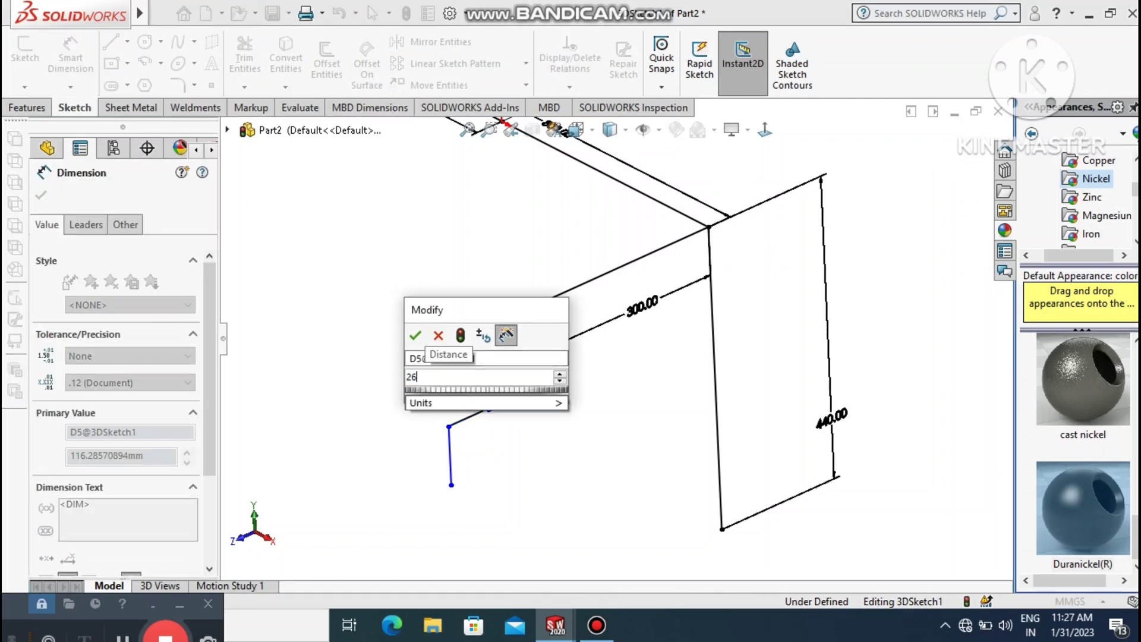
key(Return)
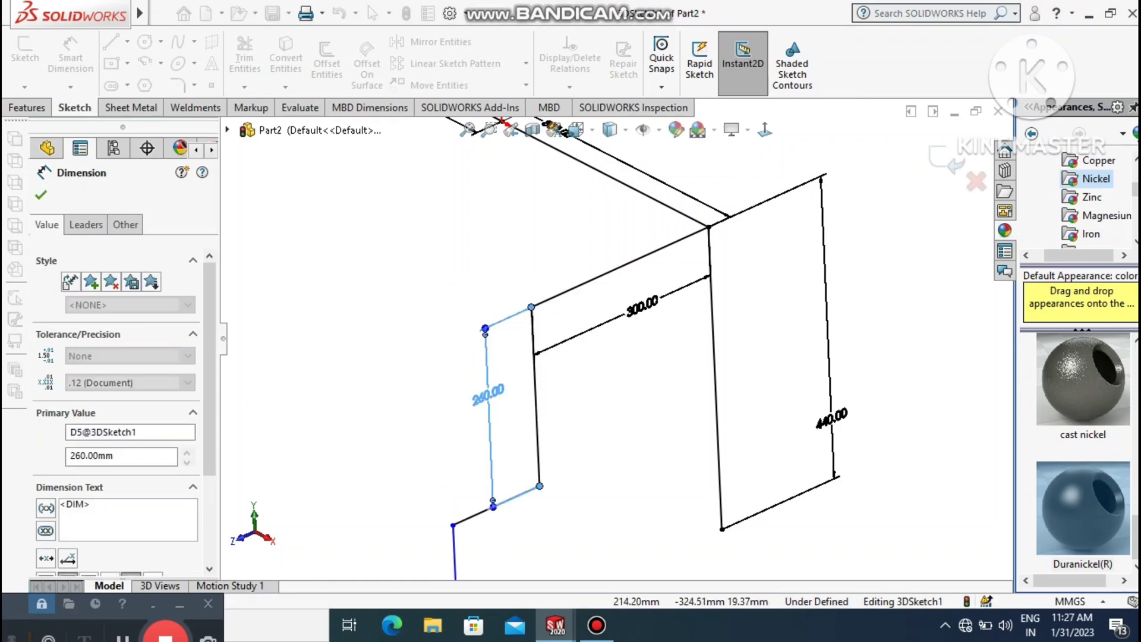
click(612, 393)
Dimension the stepped chain's lower Z-direction line as 340 mm
scroll(611, 394, up, 2)
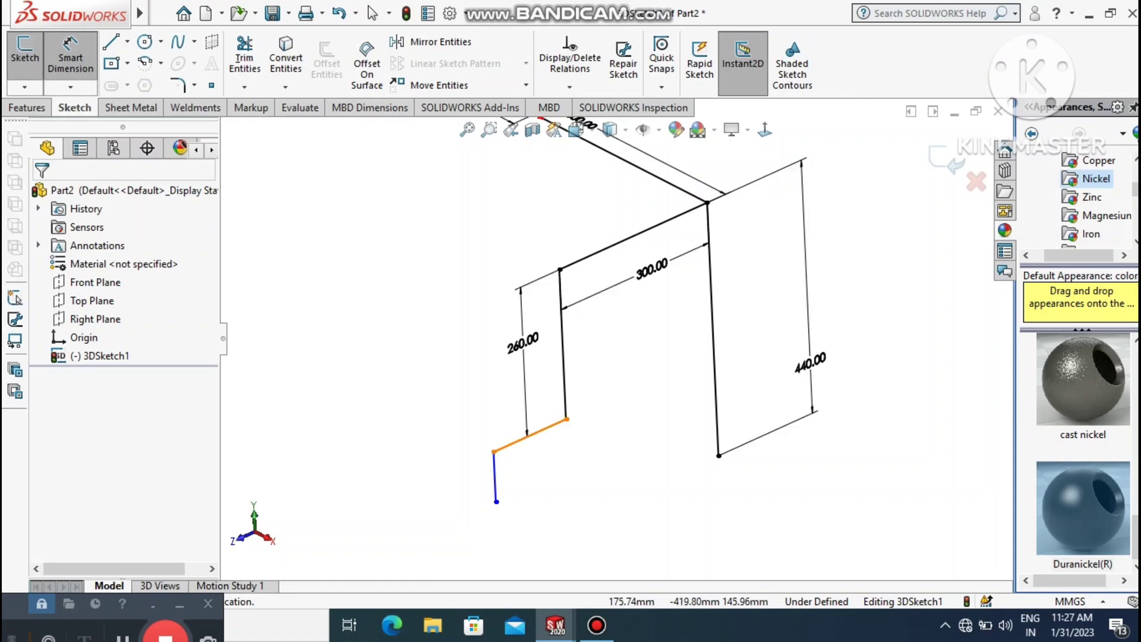
click(549, 428)
click(549, 471)
double_click(550, 470)
text(340)
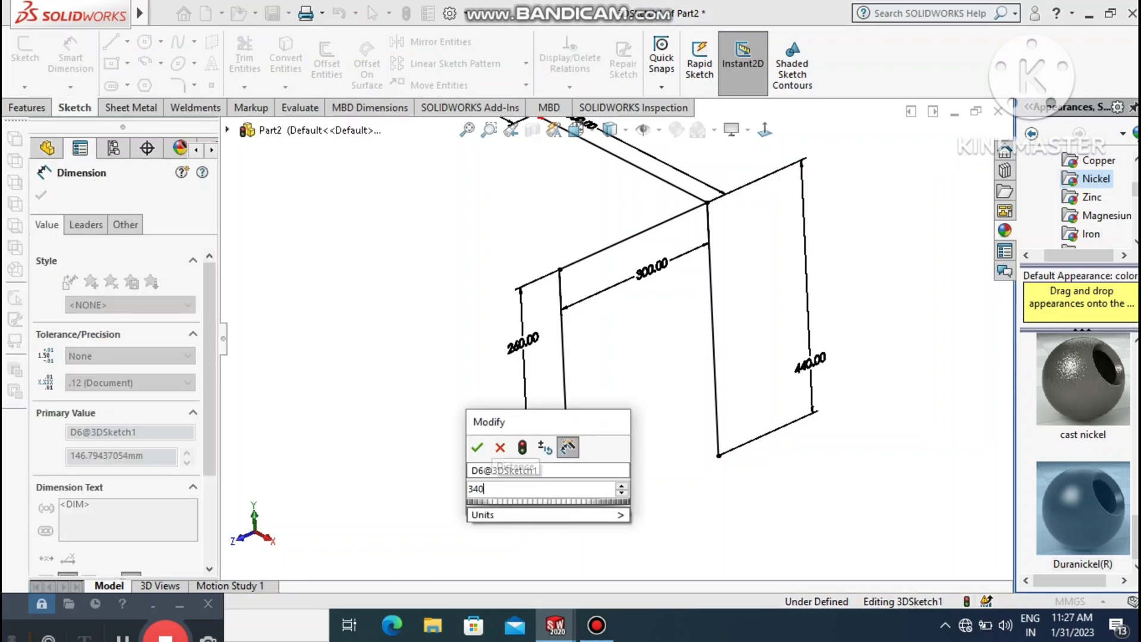
key(Return)
click(621, 461)
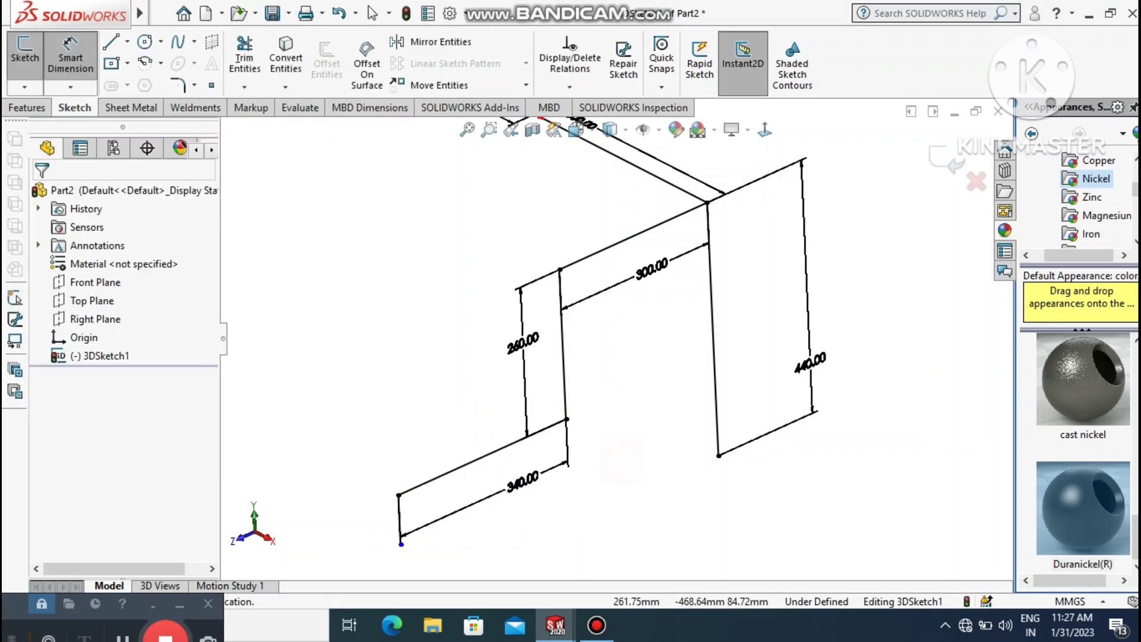
Dimension the stepped chain's lowest vertical line, between its endpoints, as 220 mm
scroll(621, 348, up, 2)
scroll(560, 566, down, 2)
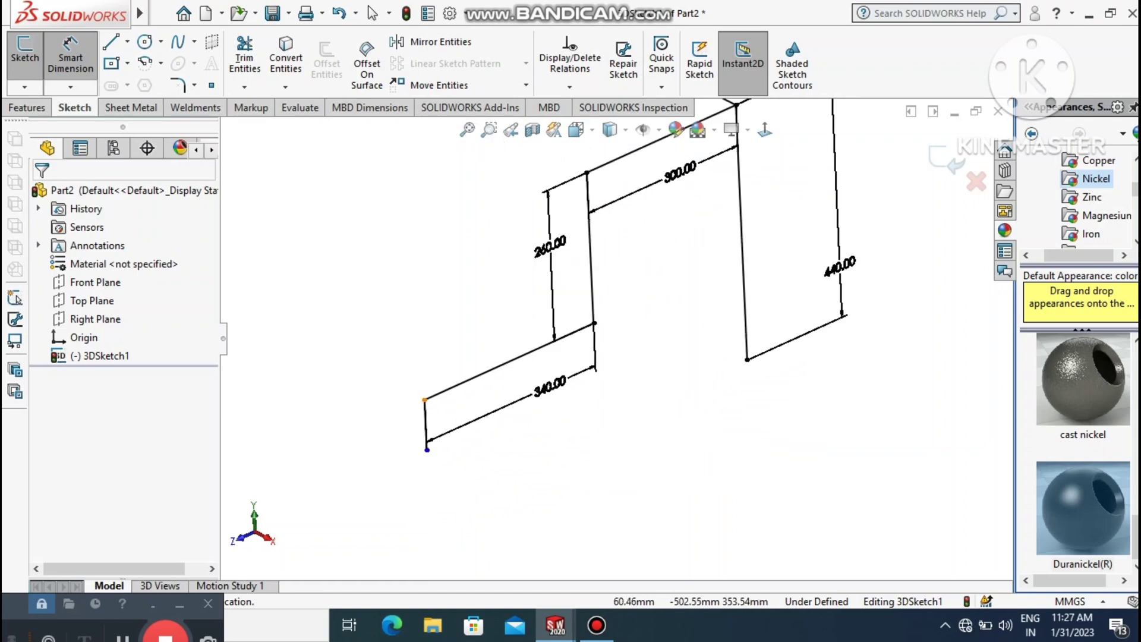
click(424, 399)
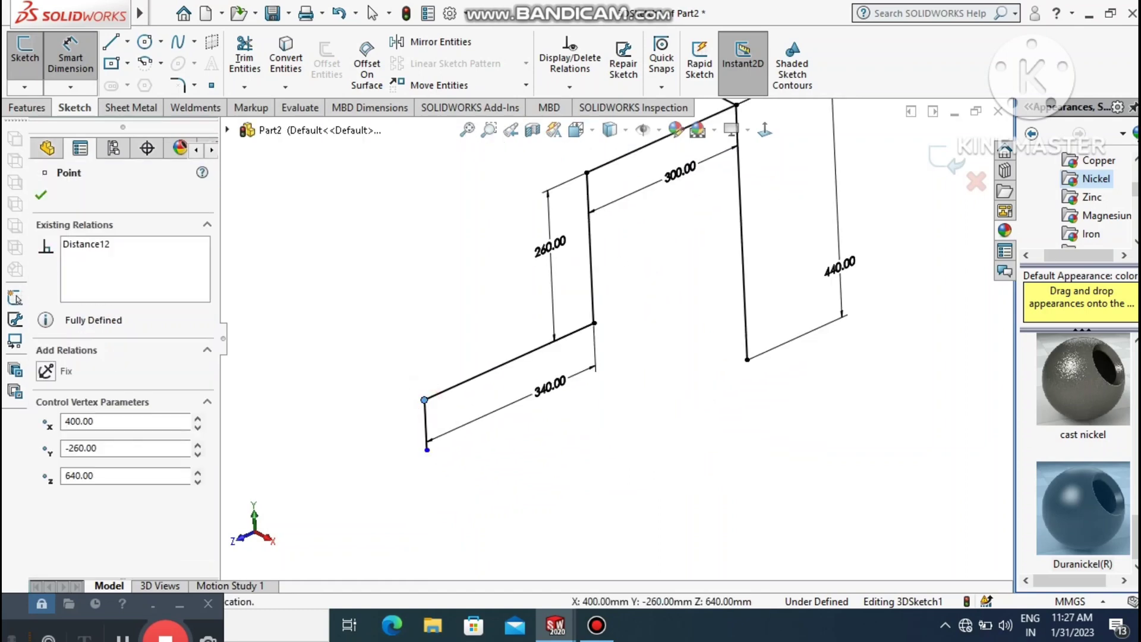
click(426, 451)
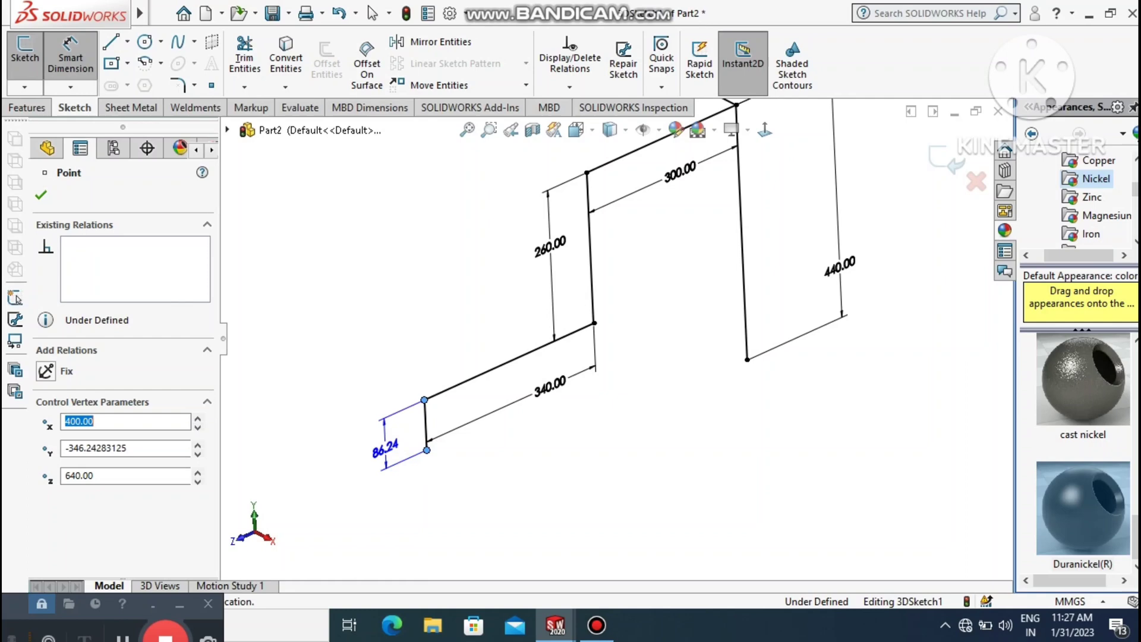
click(379, 443)
text(22)
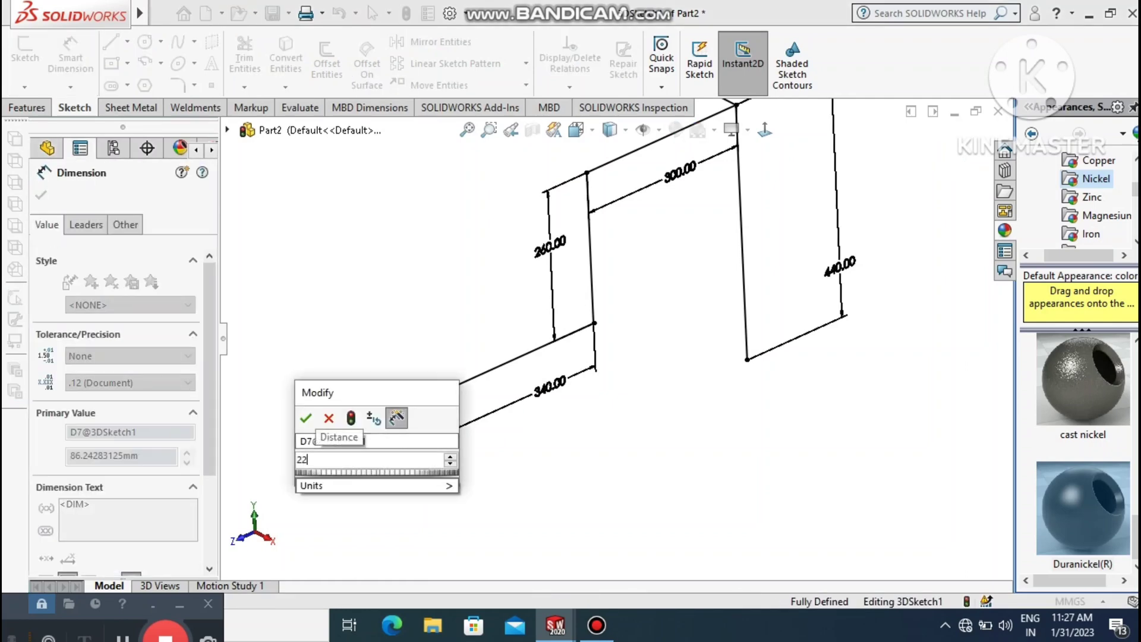
key(Return)
key(Escape)
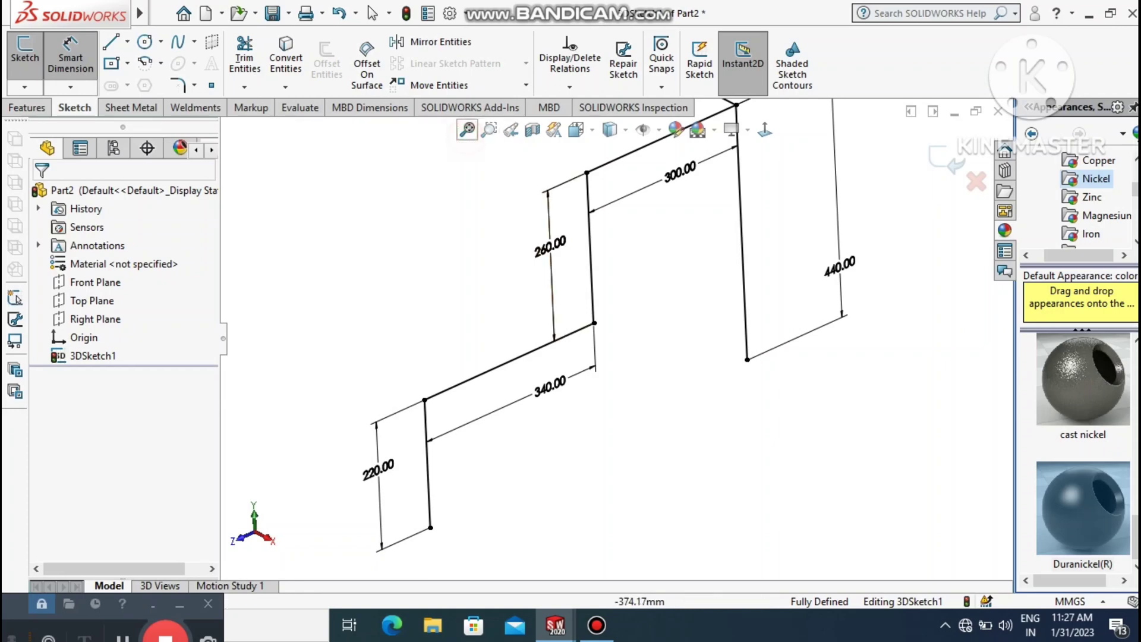
Sketch a matching stepped chain from the 800 mm line's negative-X endpoint: about 341 mm along Z, 201 mm down, 272 mm along Z, 233 mm down
click(467, 129)
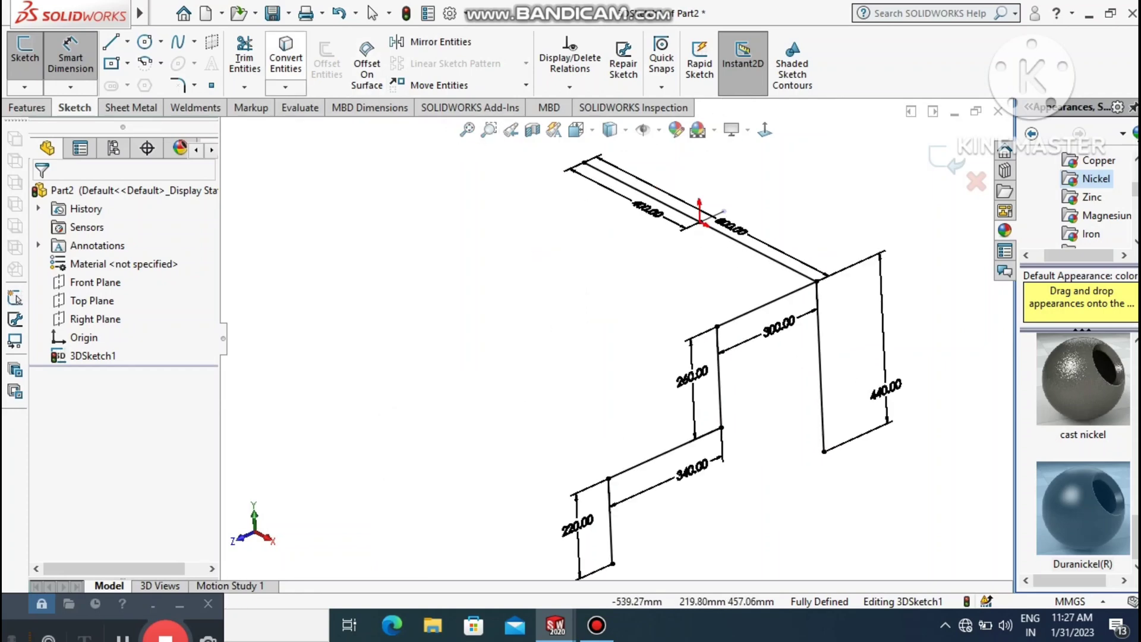
click(111, 42)
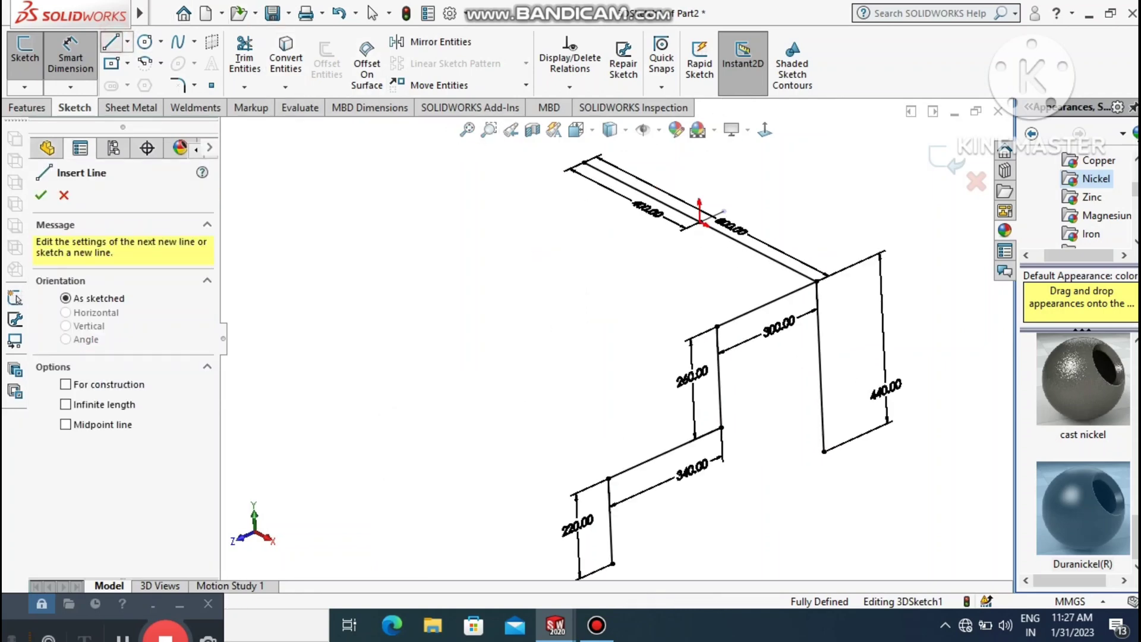
click(584, 162)
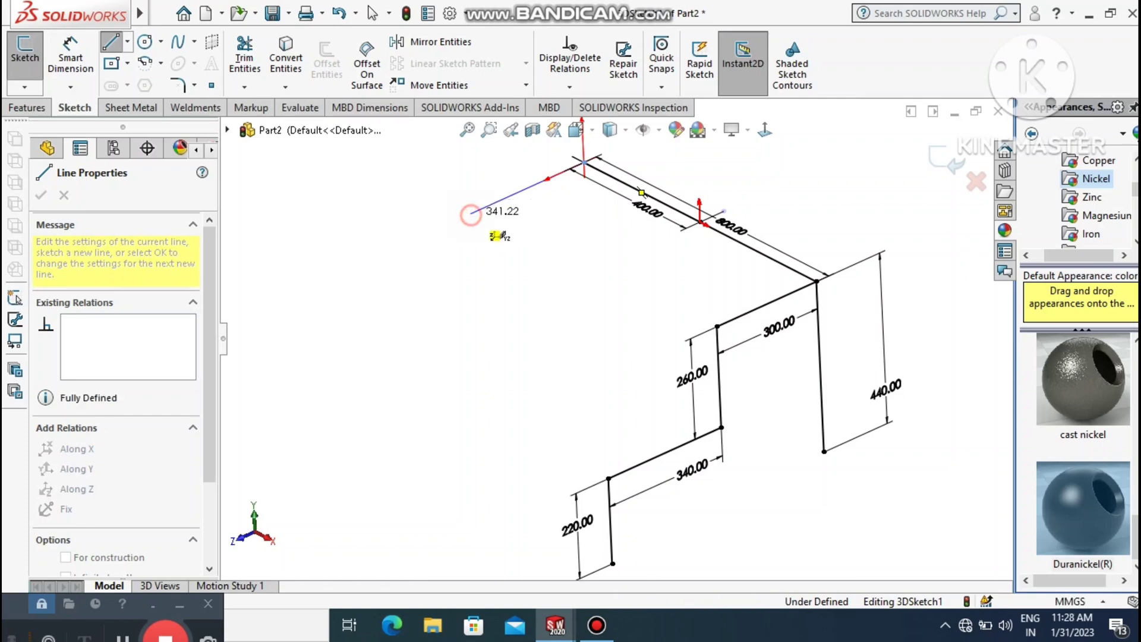
click(470, 214)
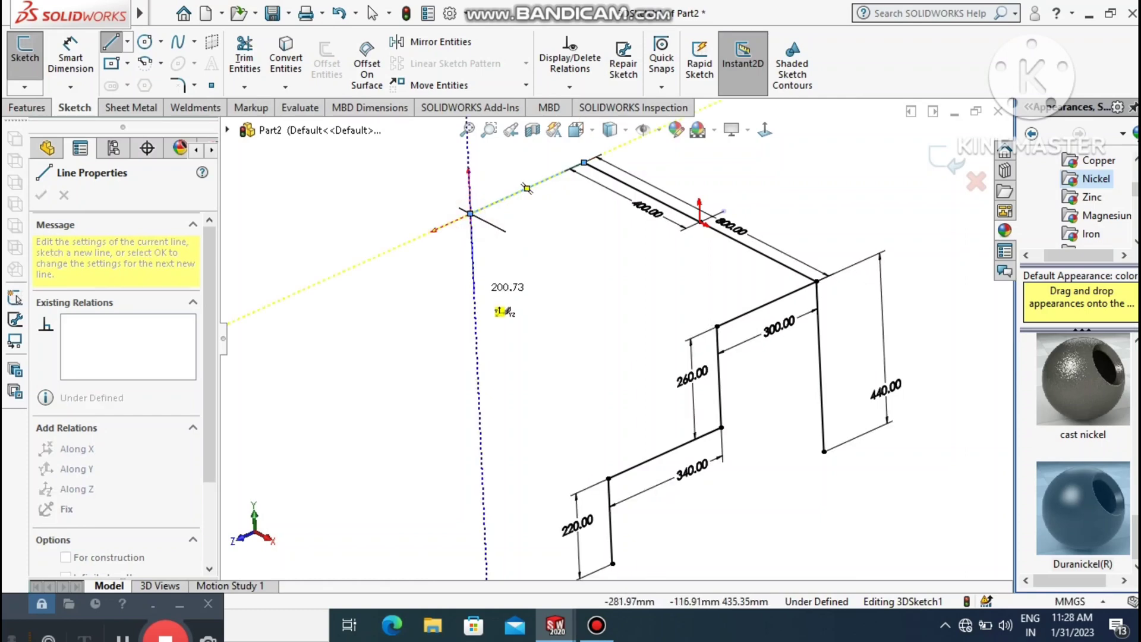
click(474, 291)
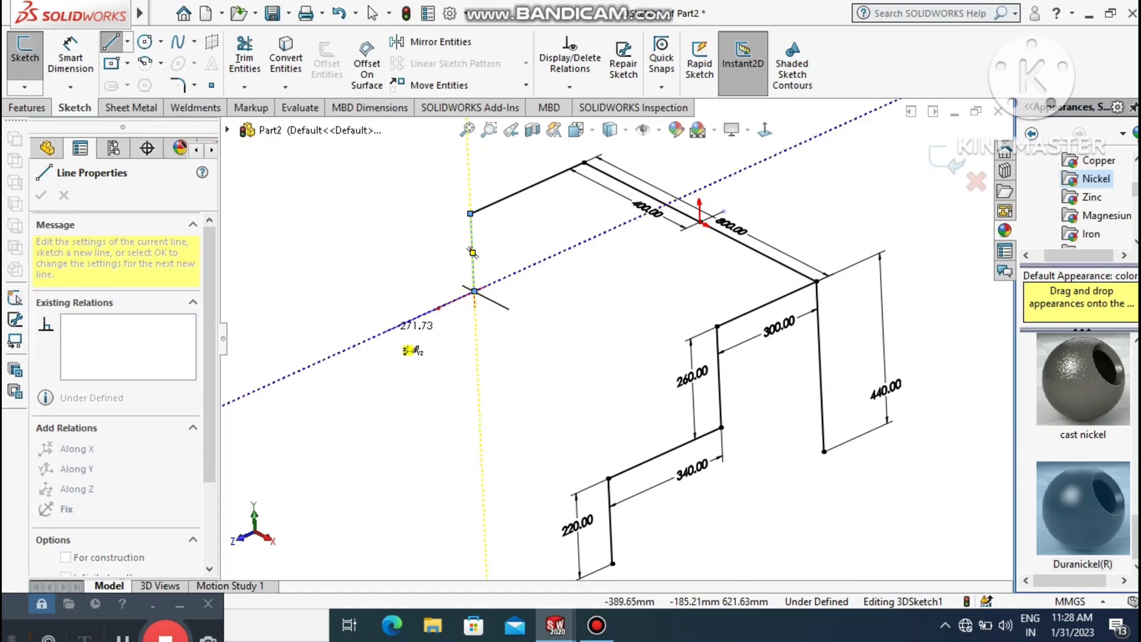
click(385, 333)
click(388, 422)
key(Escape)
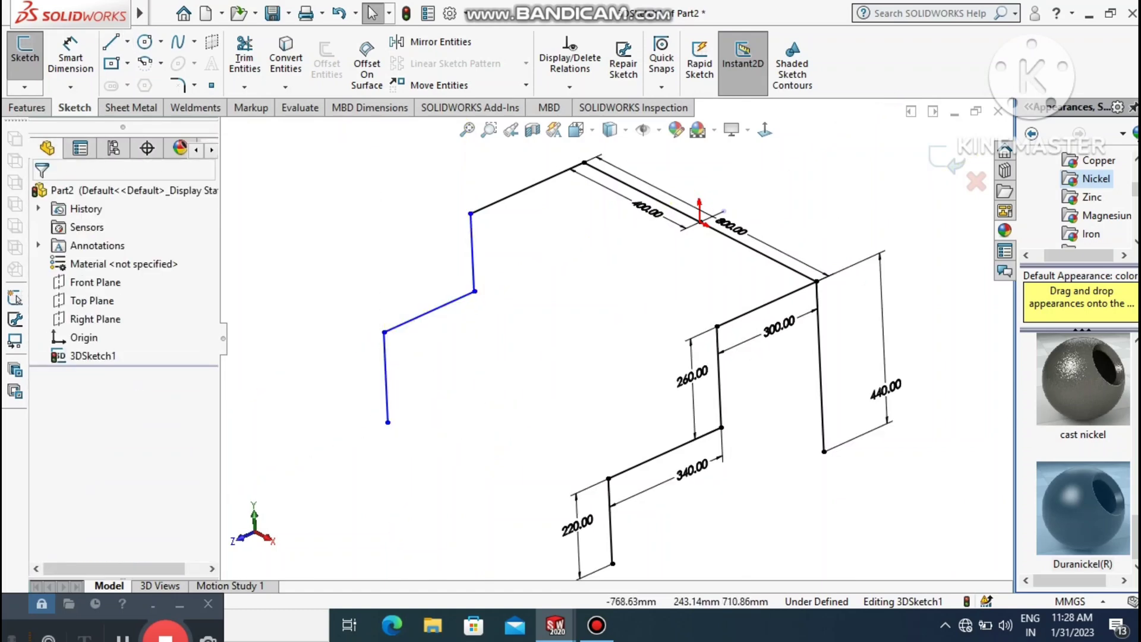
Dimension the upper Z-direction line of the negative-X stepped chain as 300 mm
click(70, 57)
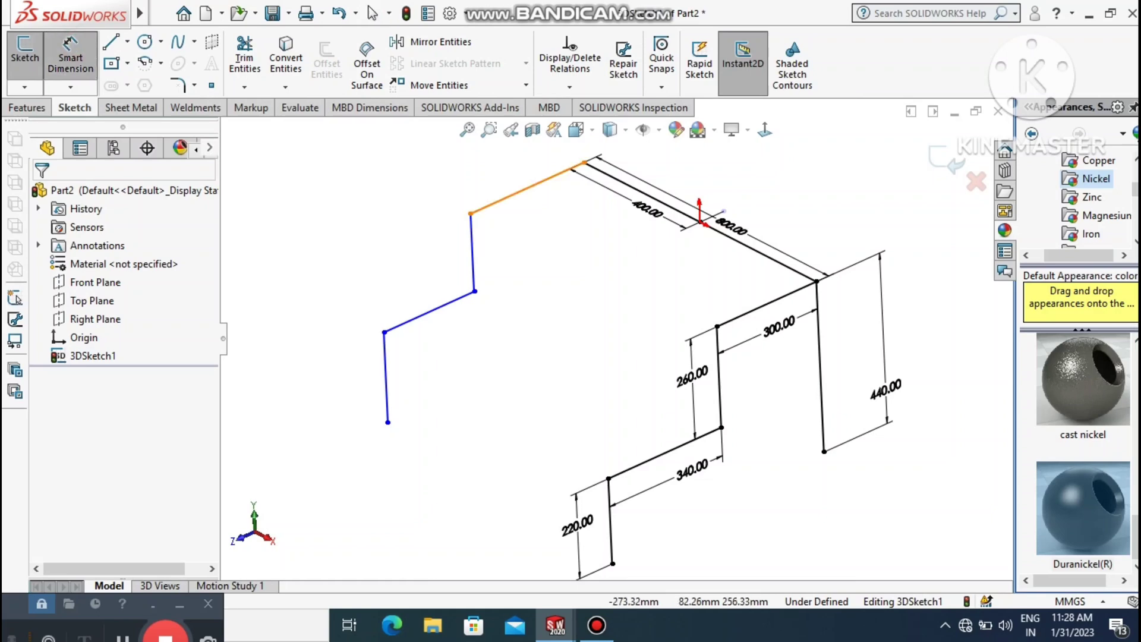
click(534, 188)
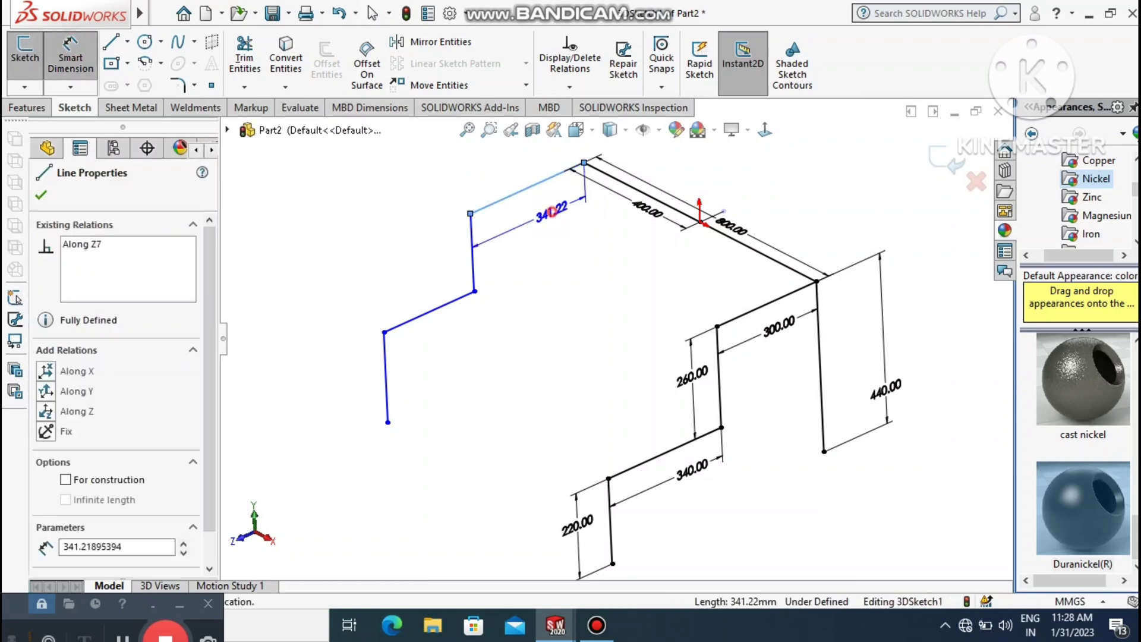
click(570, 211)
text(300)
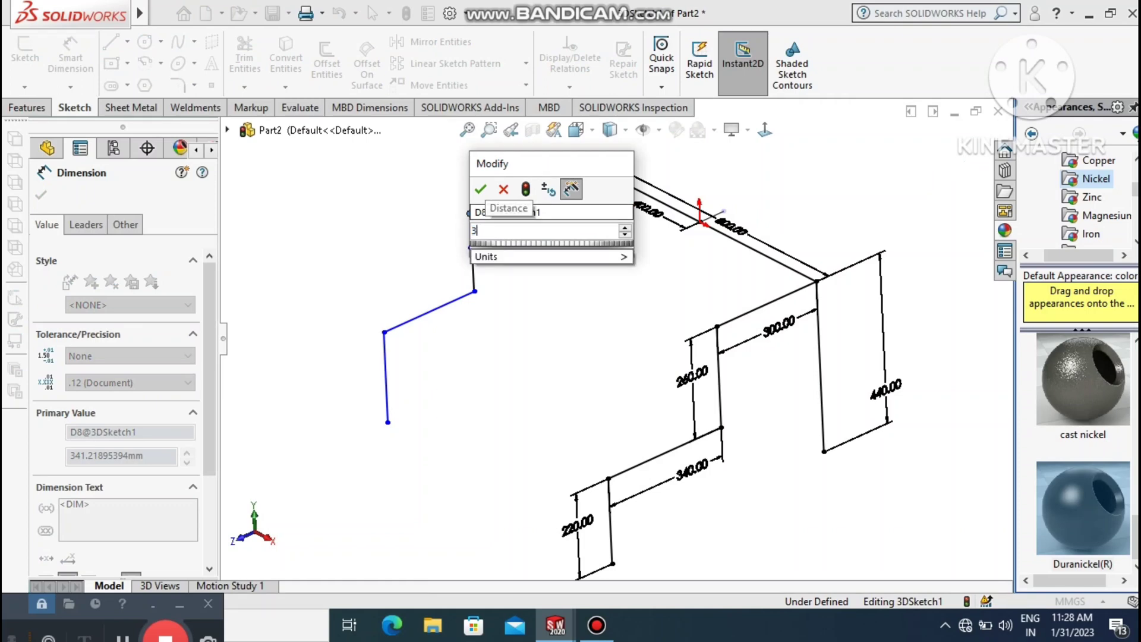
key(Return)
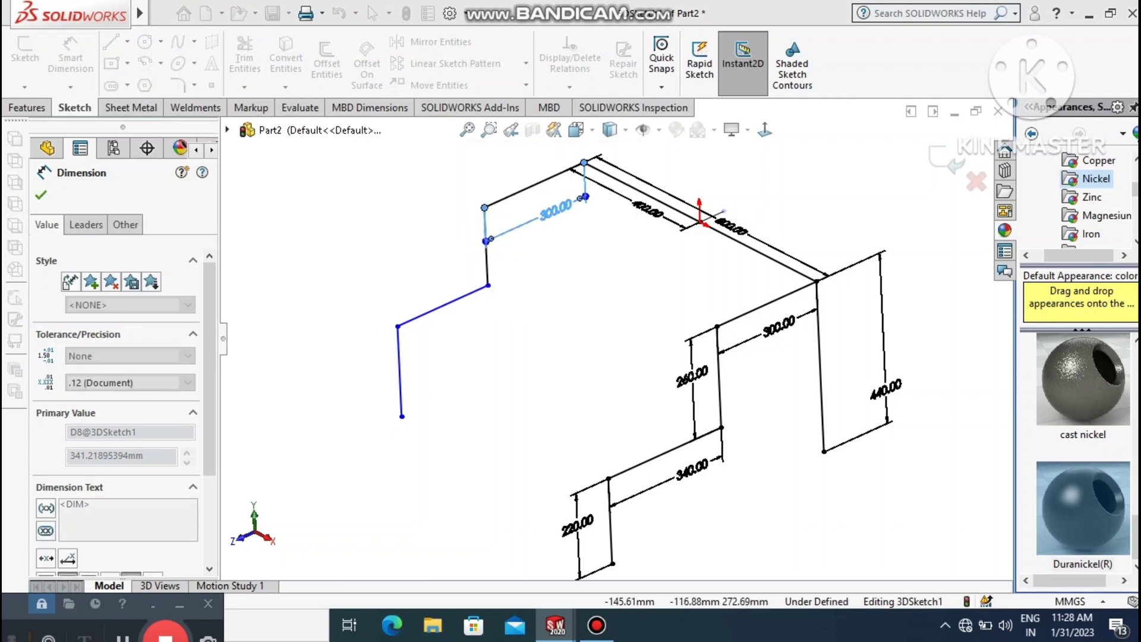
click(581, 281)
Dimension the upper vertical line of the negative-X stepped chain, between its endpoints, as 260 mm
scroll(758, 405, down, 3)
scroll(697, 379, up, 3)
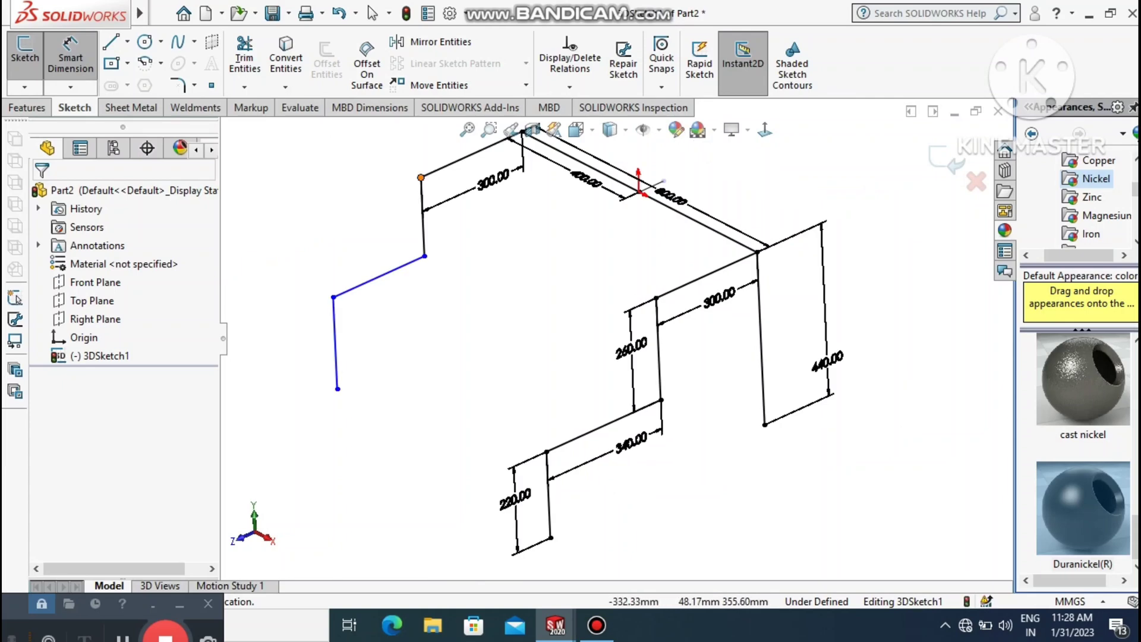
click(421, 177)
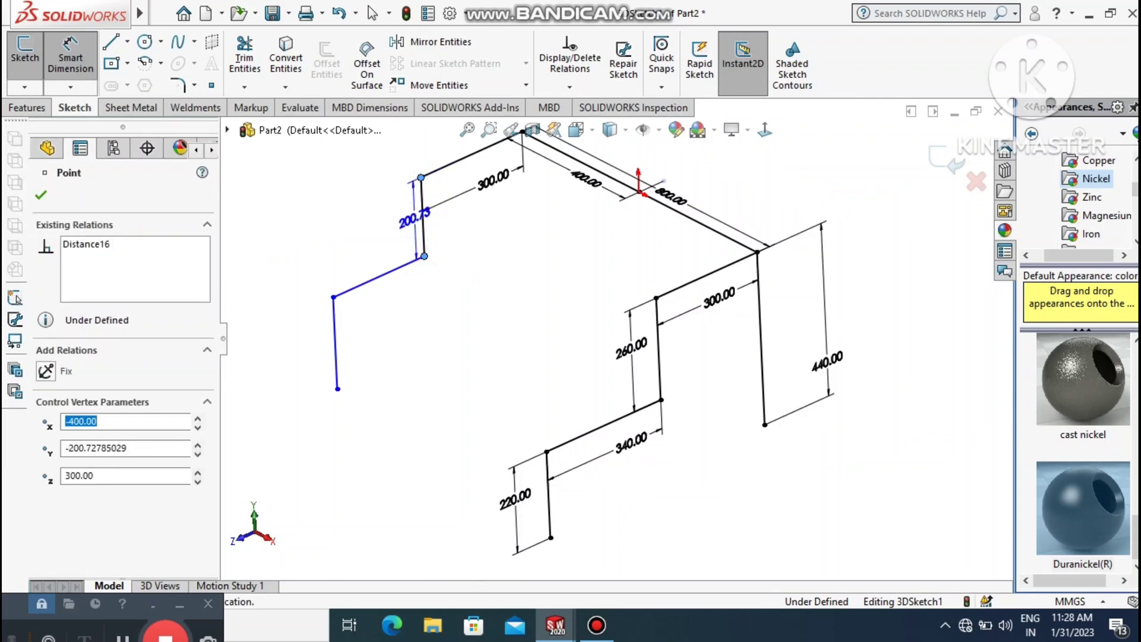
click(373, 235)
text(260)
key(Return)
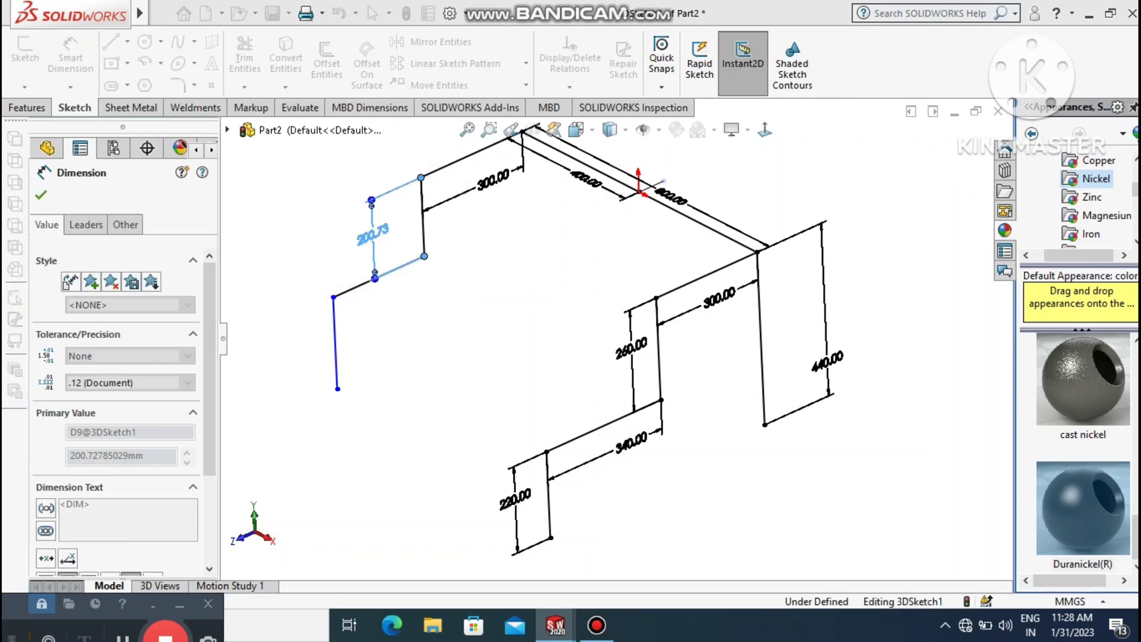
click(510, 306)
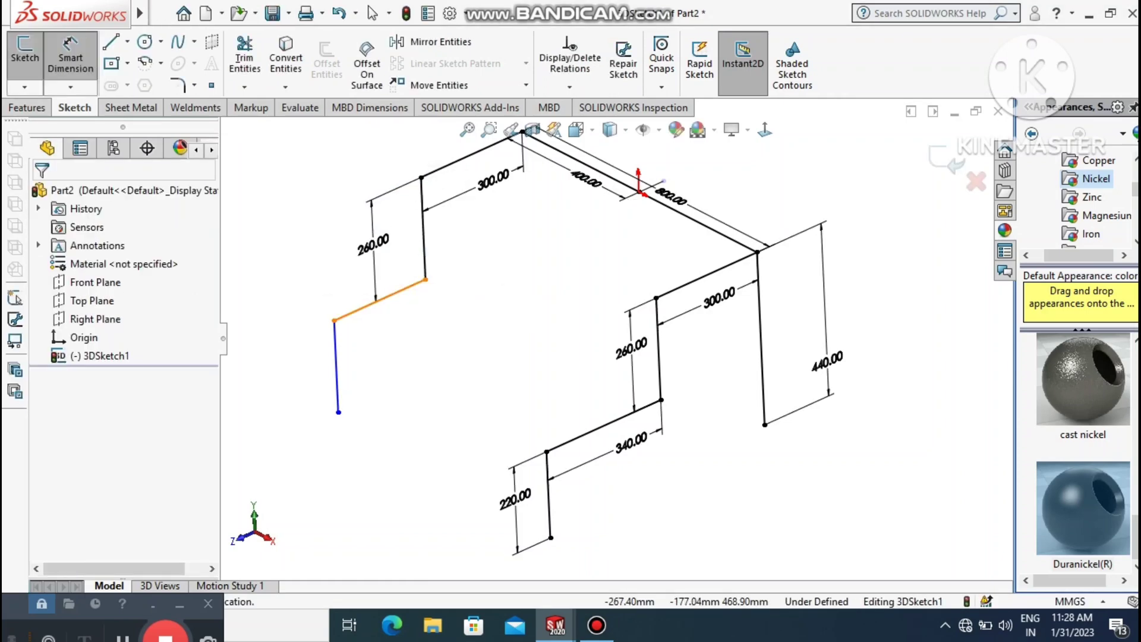
Dimension the lower Z-direction line of the negative-X stepped chain as 340 mm
click(407, 292)
click(416, 350)
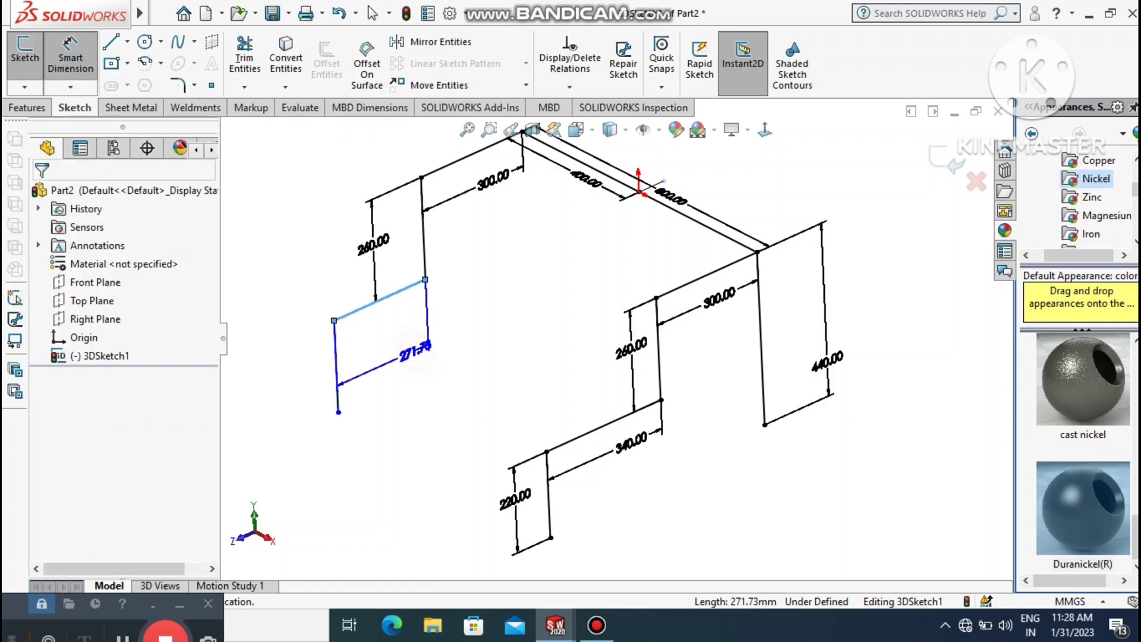
double_click(415, 351)
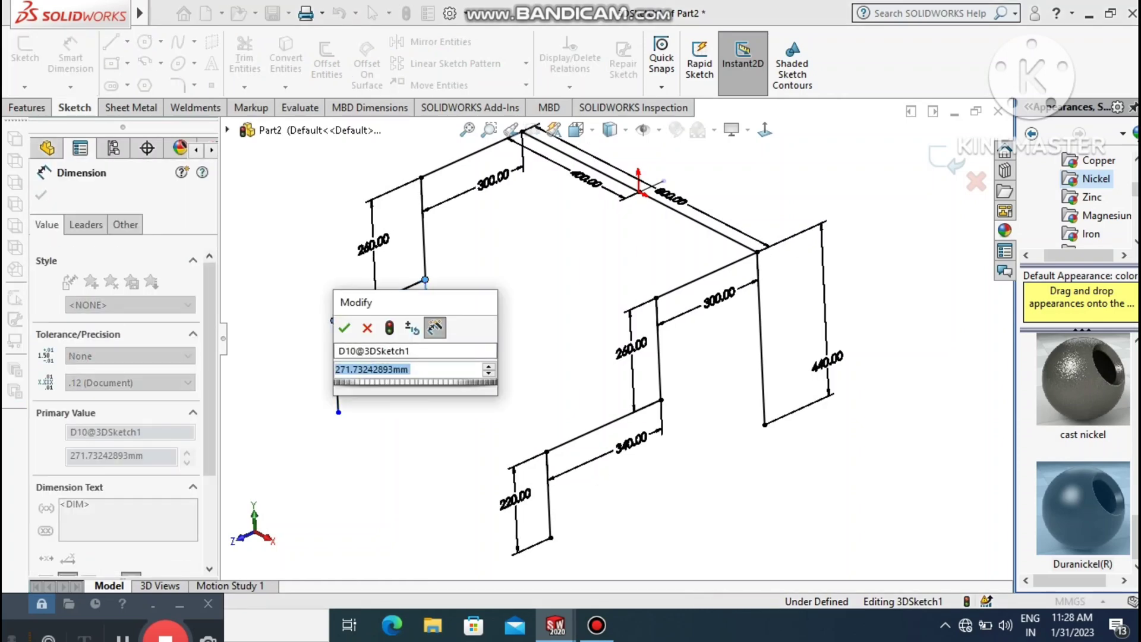
text(340)
key(Return)
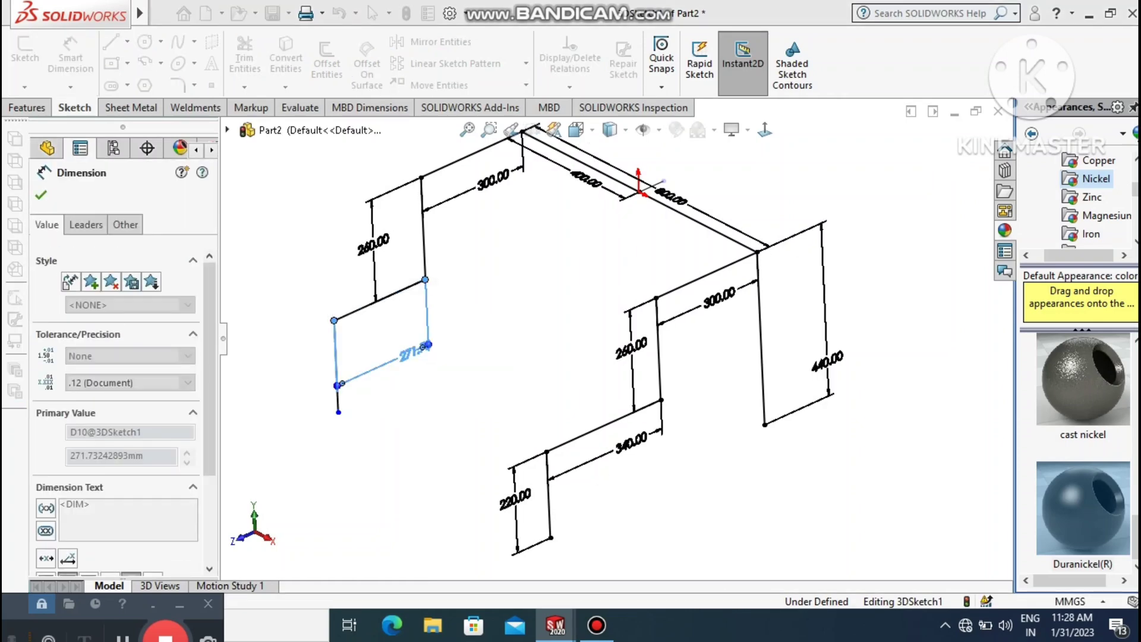
click(524, 320)
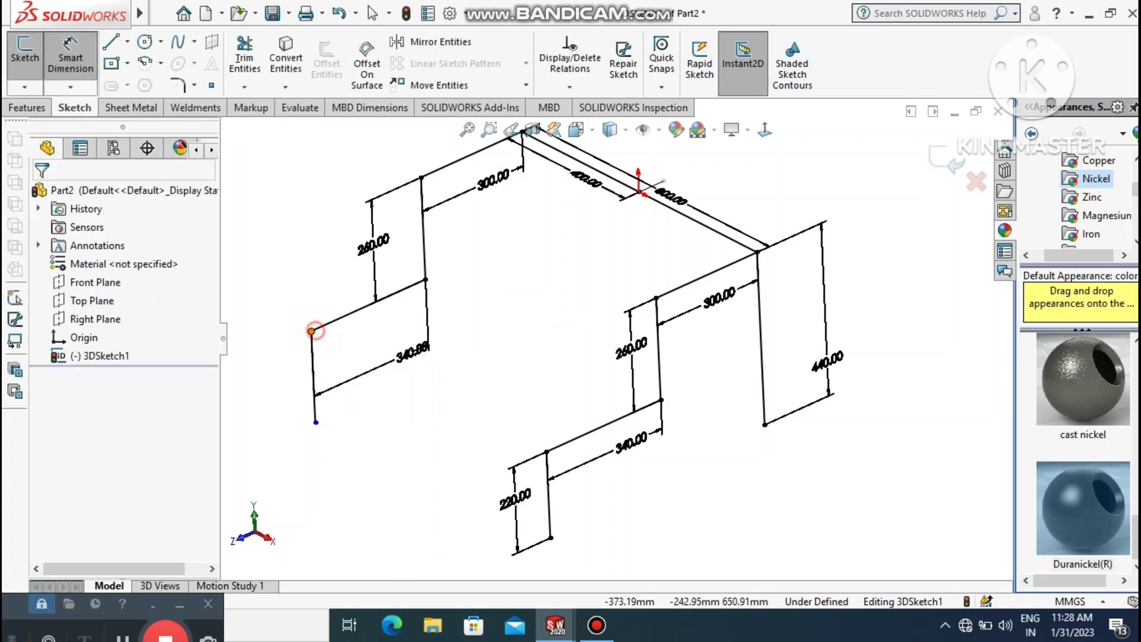
Dimension the lowest vertical line of the negative-X stepped chain, between its endpoints, as 220 mm
click(312, 331)
click(316, 422)
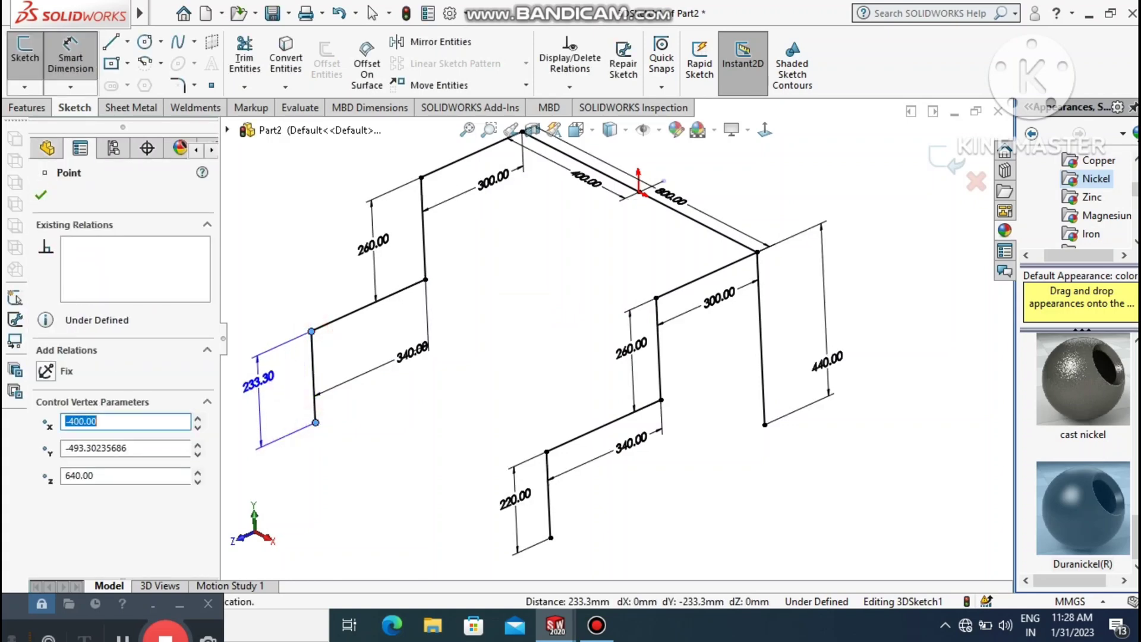
click(261, 393)
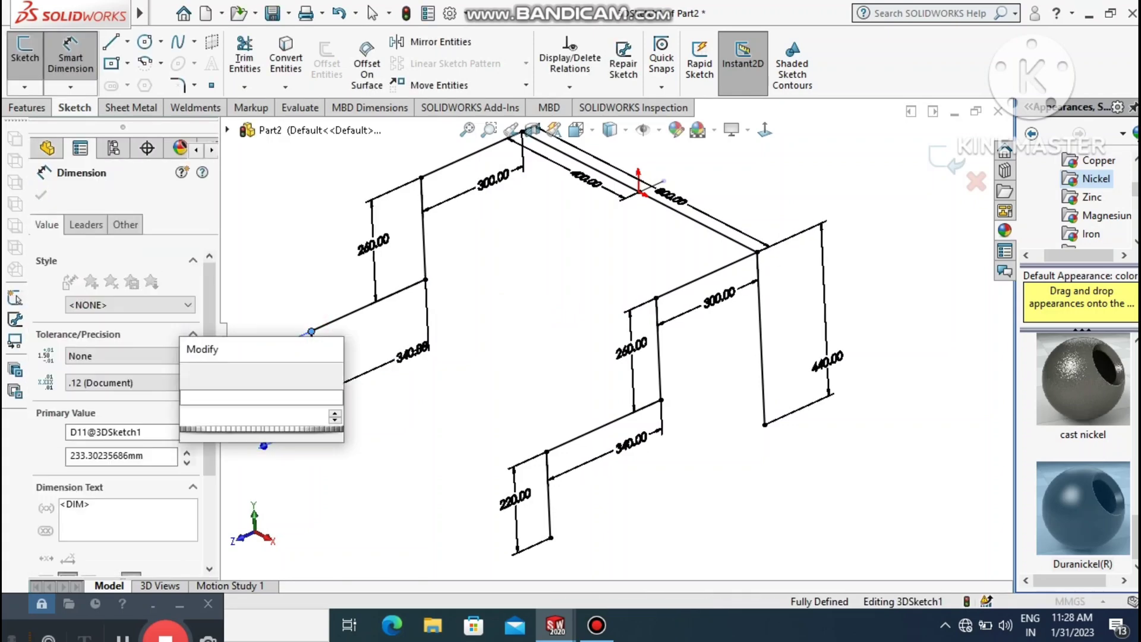
text(220)
key(Return)
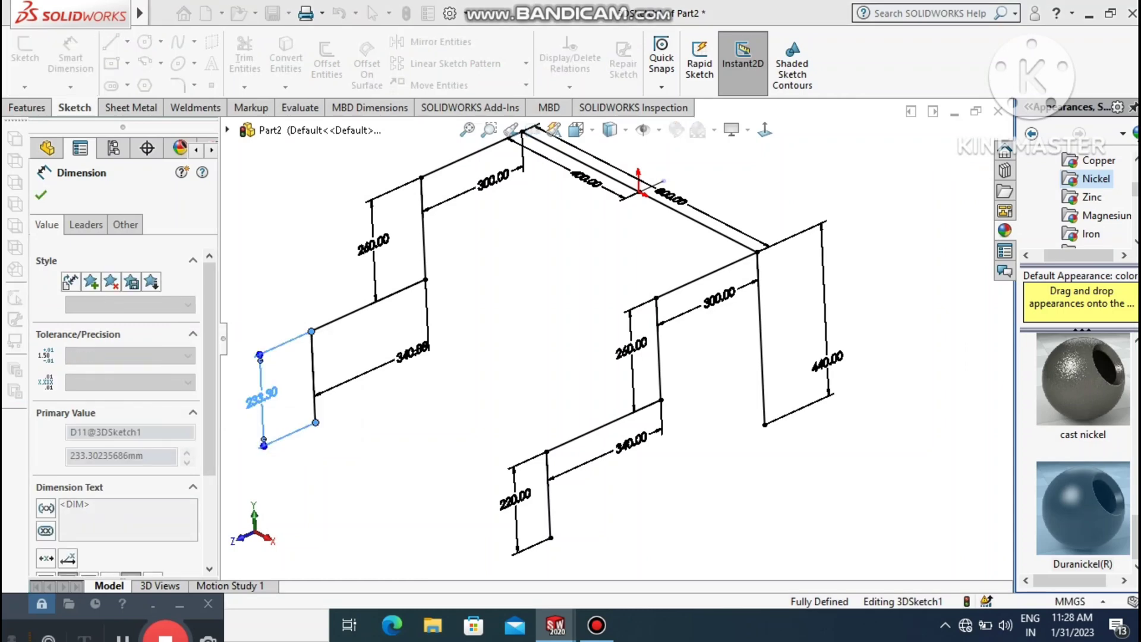
click(453, 395)
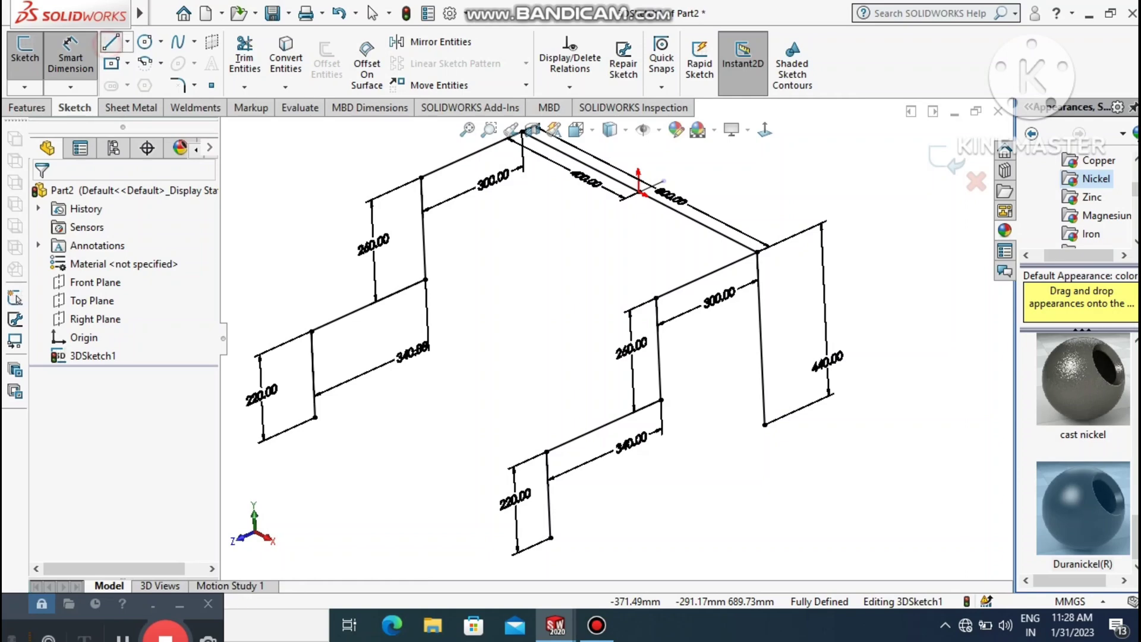
Join the two stepped chains with X-direction lines between the outer corners and between the inner corners of the lower tier
click(108, 44)
scroll(544, 285, up, 1)
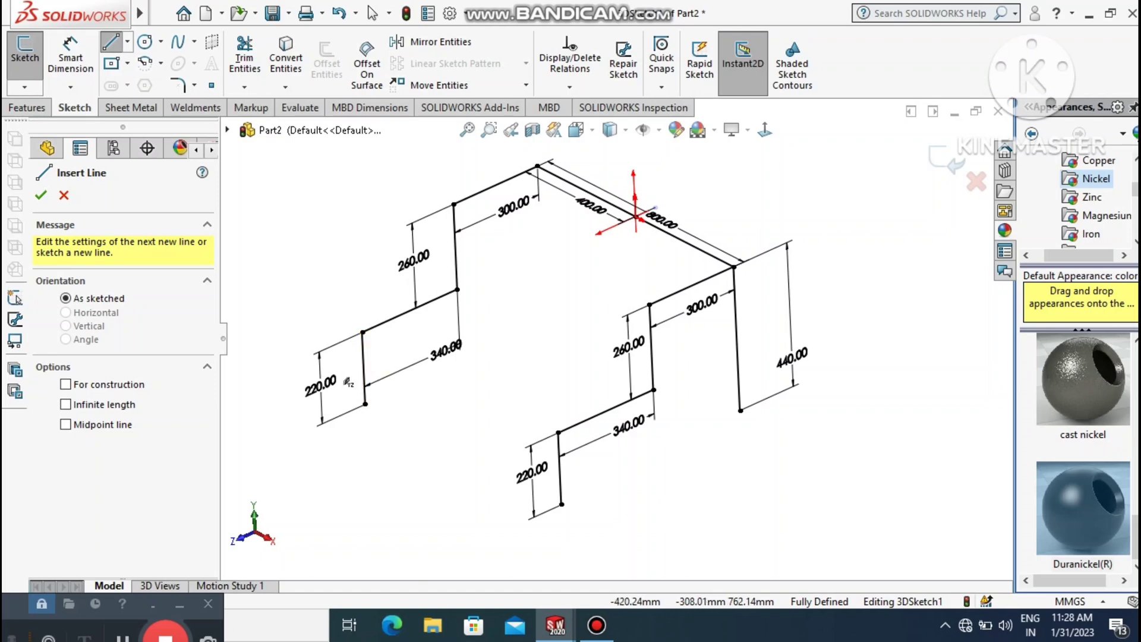
click(361, 331)
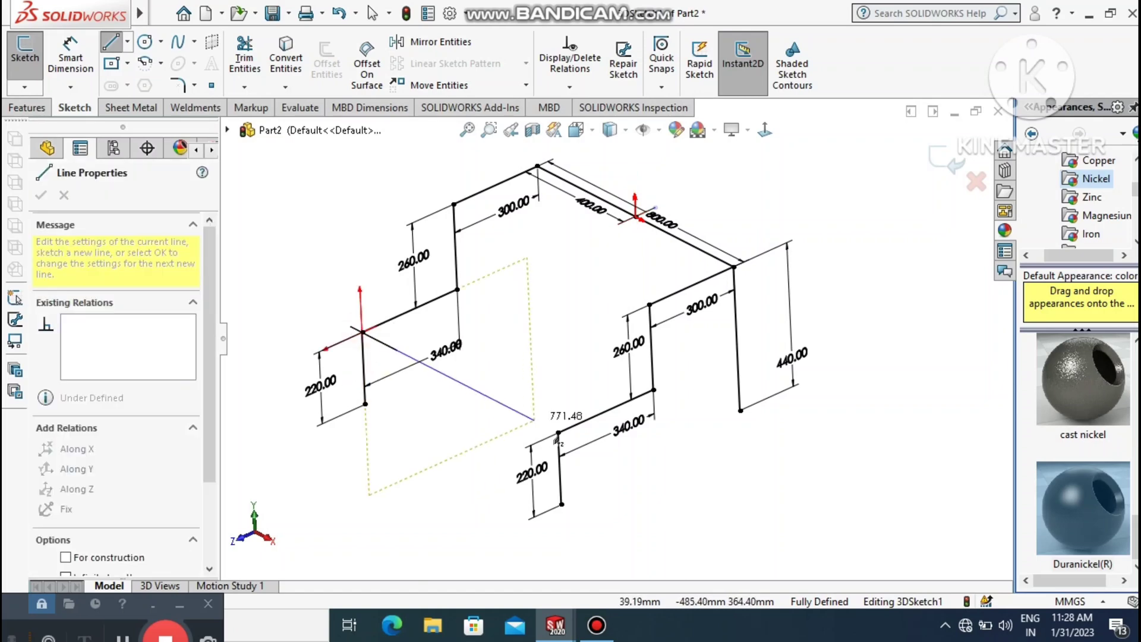
click(557, 433)
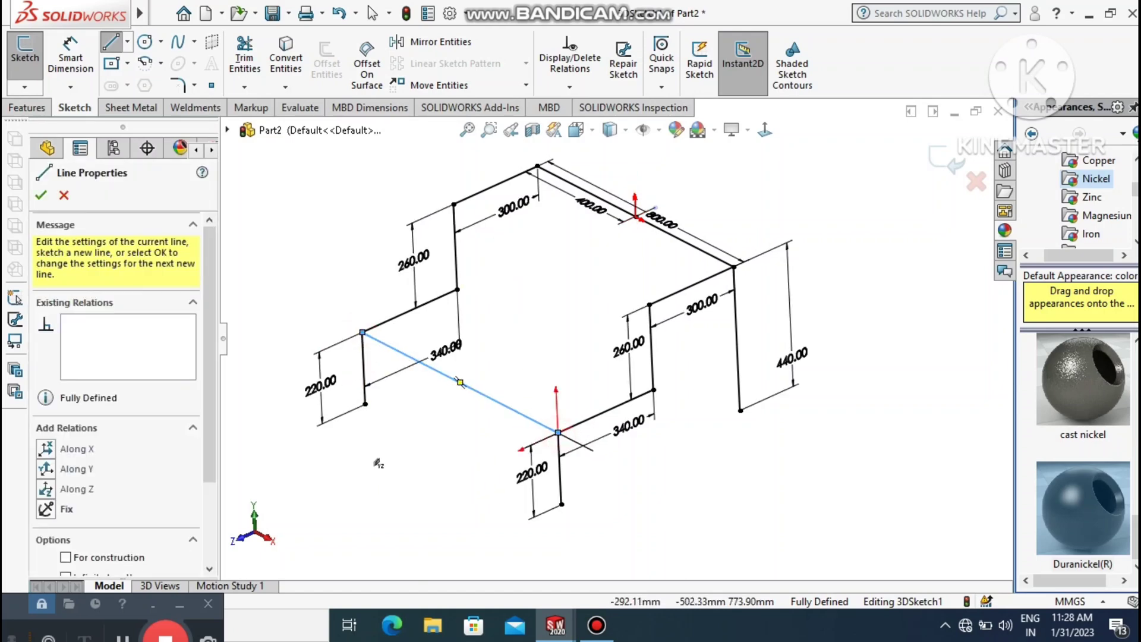
key(Escape)
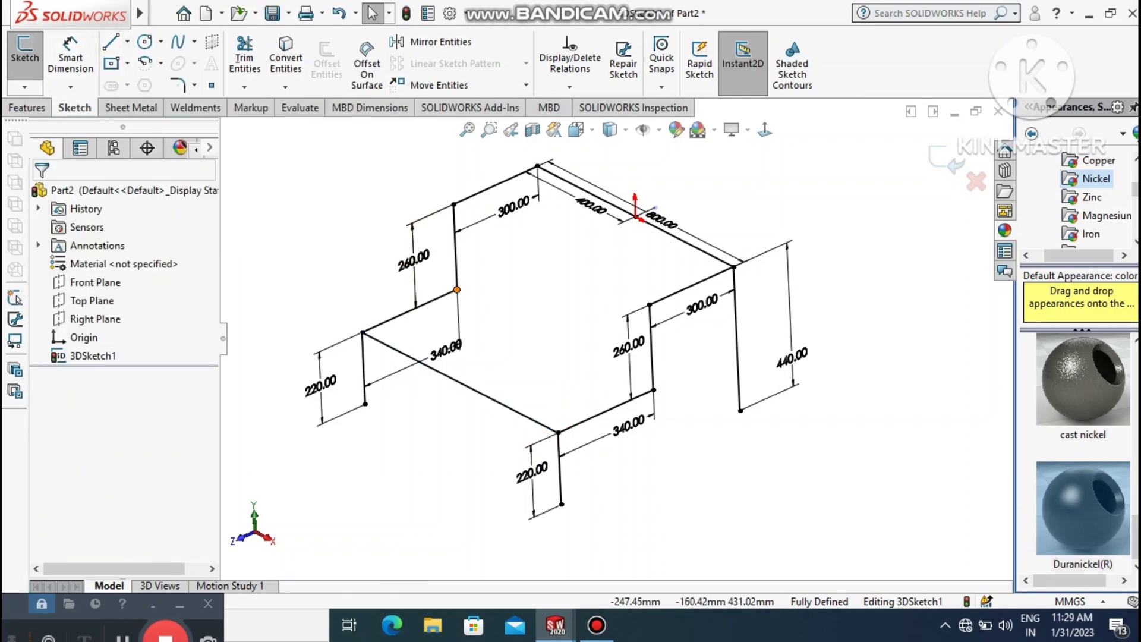
click(110, 41)
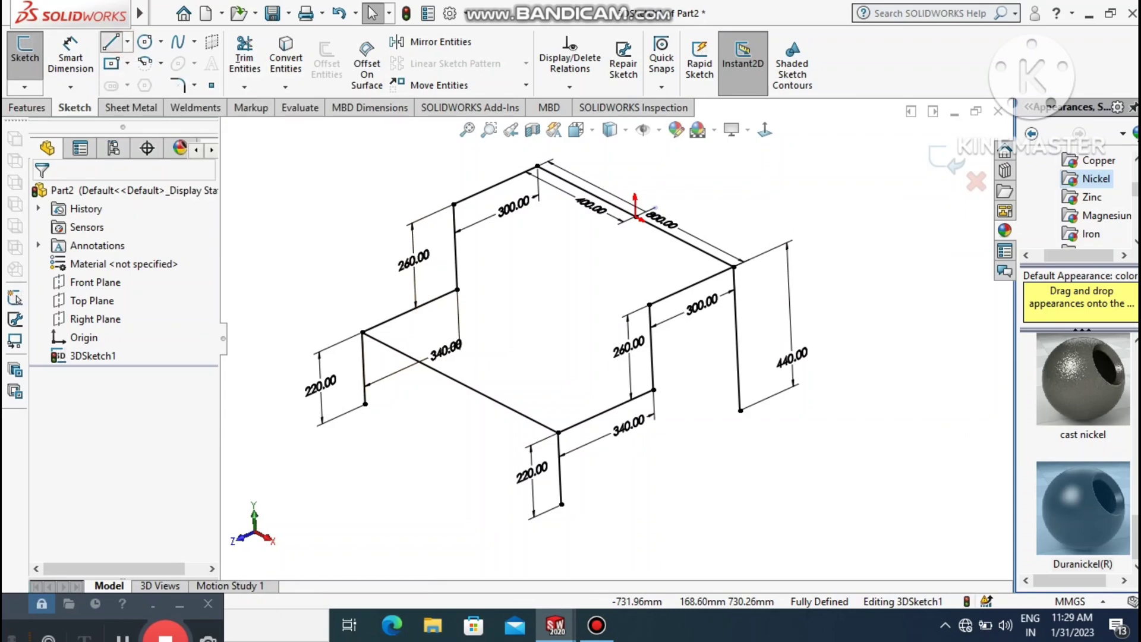
click(457, 290)
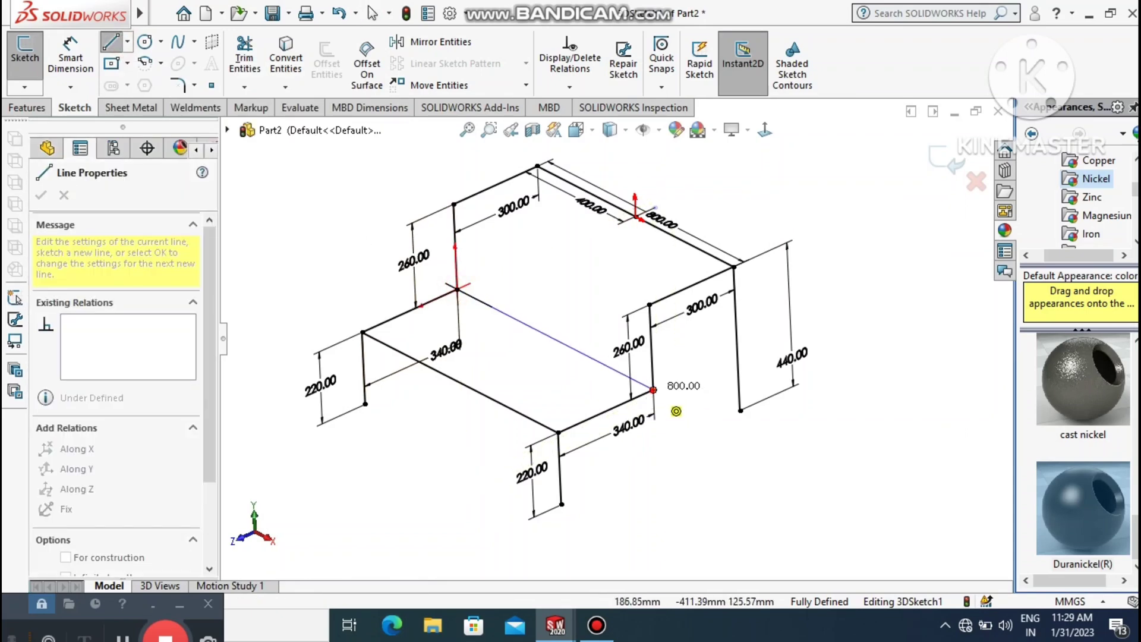
click(654, 389)
key(Escape)
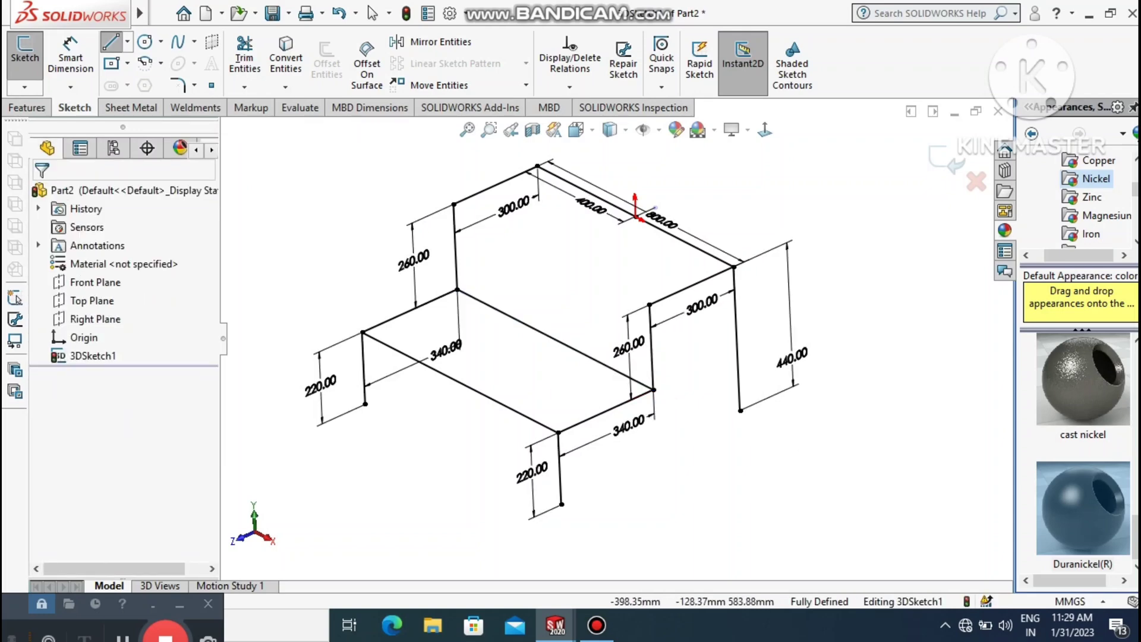
Sketch an X-direction line joining the two stepped chains at the front corners of the upper tier
click(110, 41)
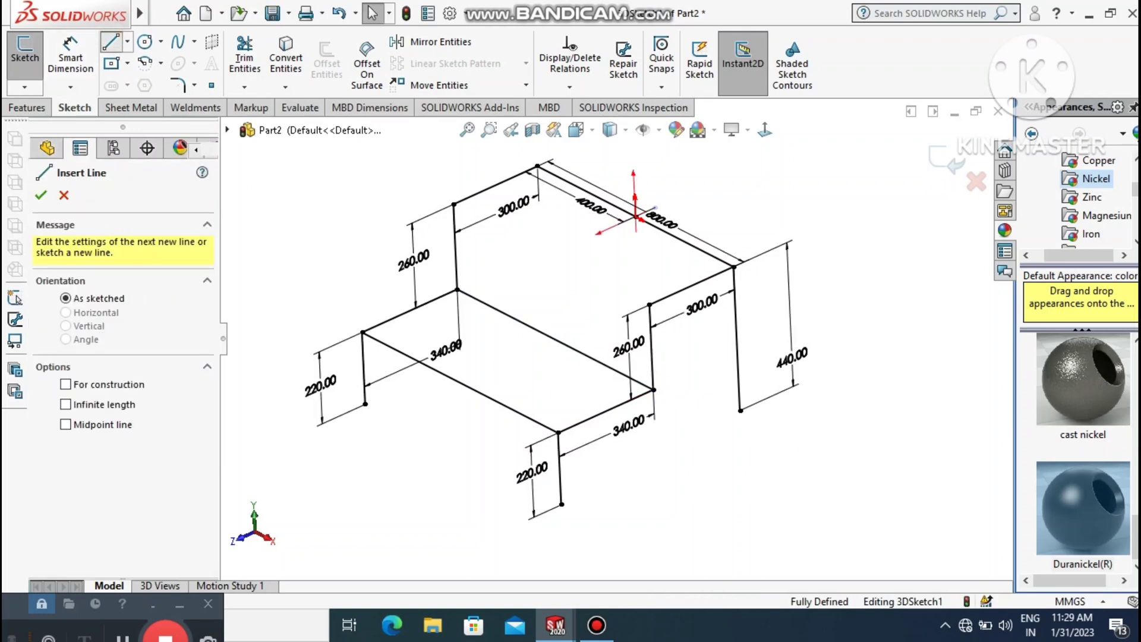
click(453, 204)
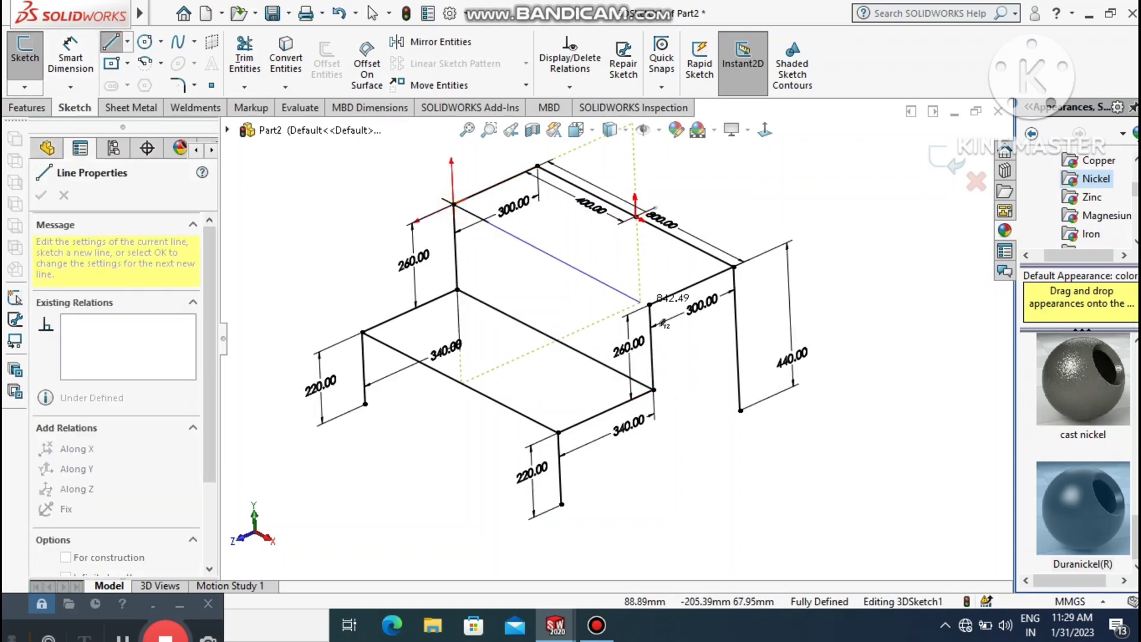
click(649, 304)
key(Escape)
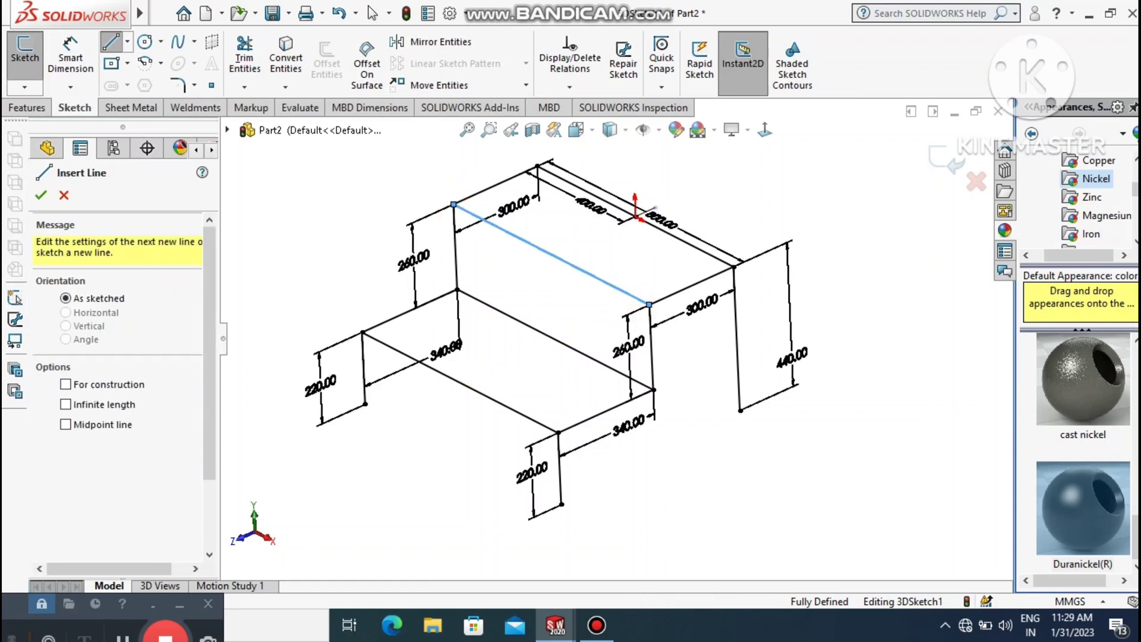
key(Escape)
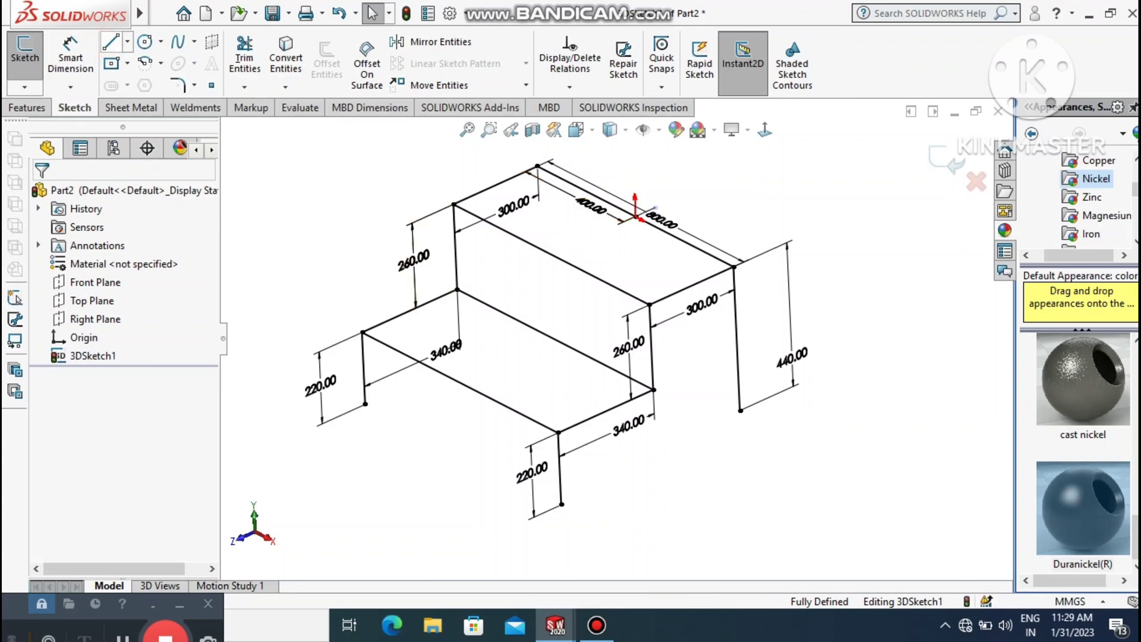
Sketch a vertical leg line about 403 mm long downward from the negative-X rear corner of the upper tier
click(110, 42)
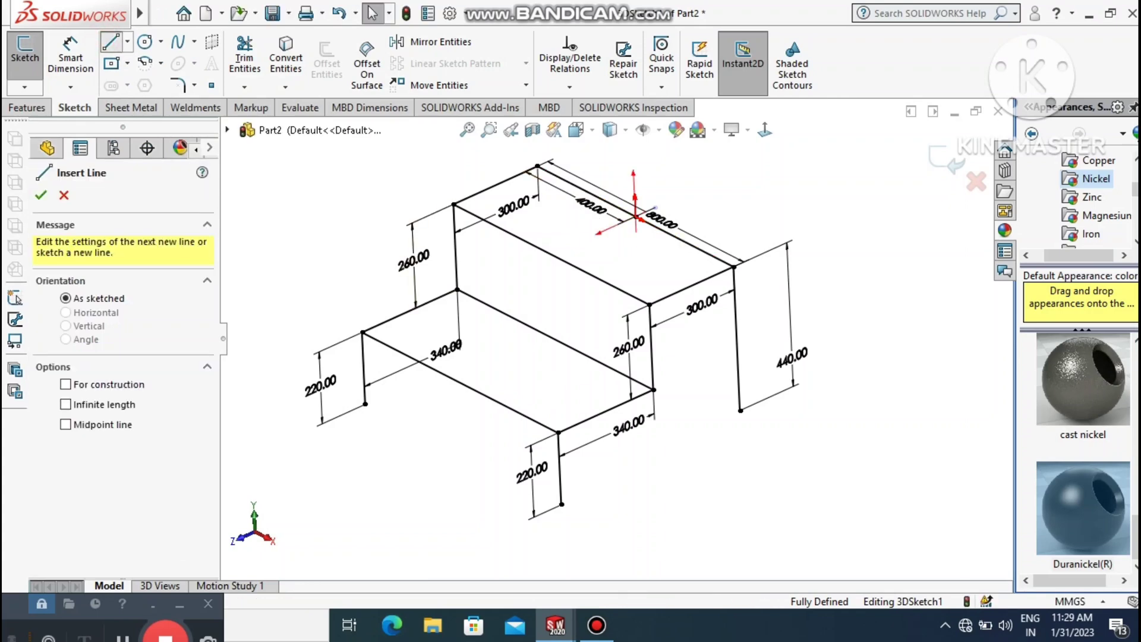
click(538, 166)
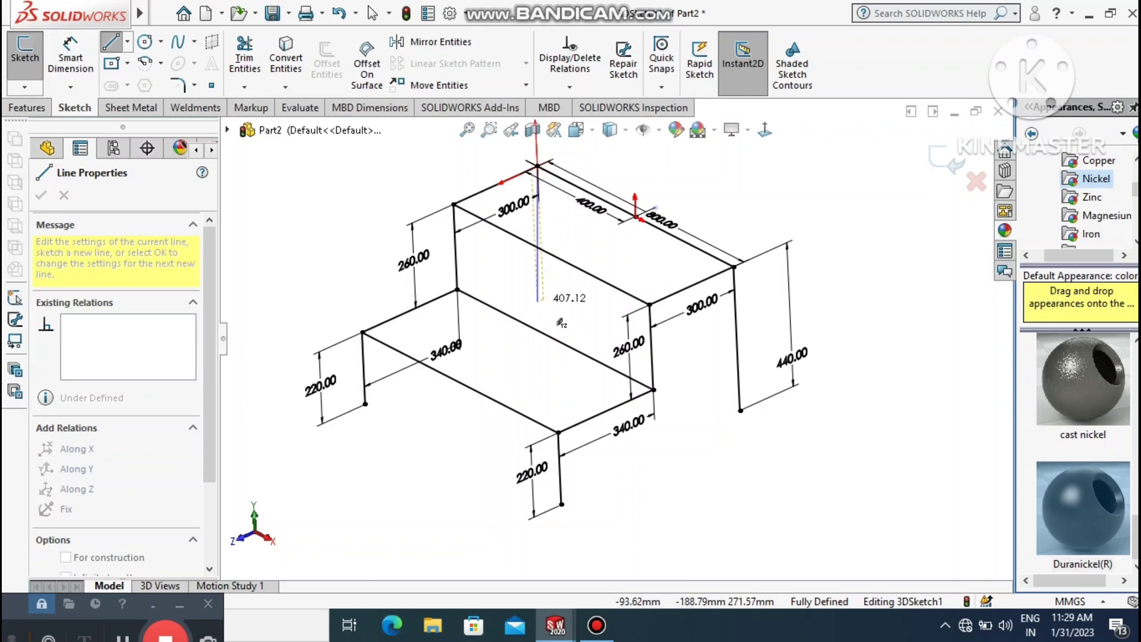
click(543, 299)
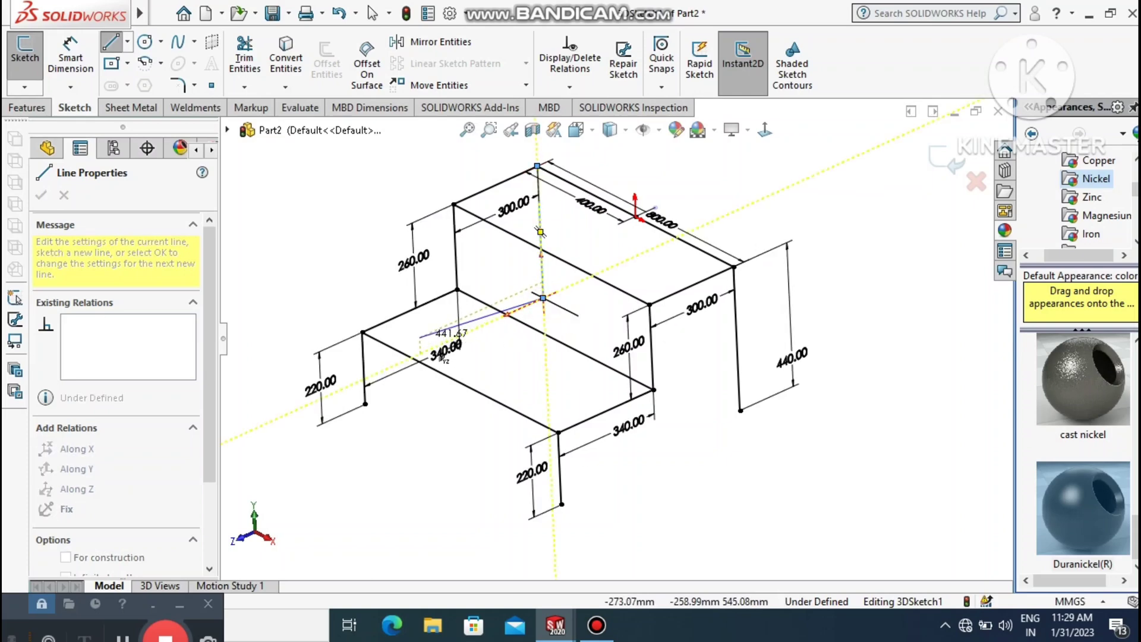
key(Escape)
Dimension the negative-X rear leg line as 440 mm
click(71, 57)
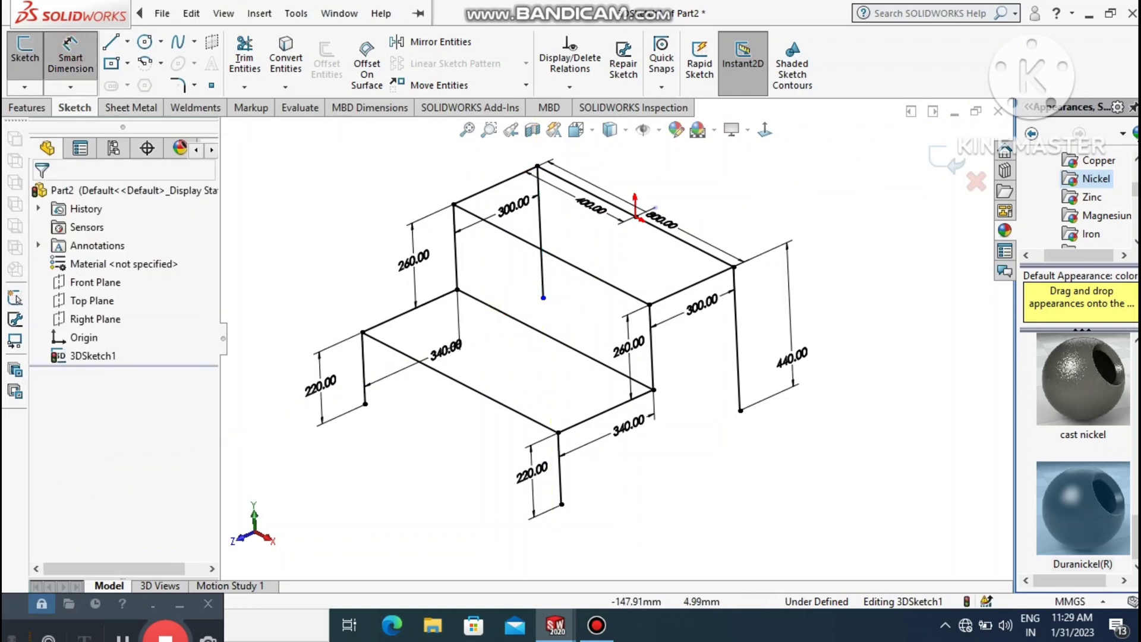
click(541, 224)
click(541, 225)
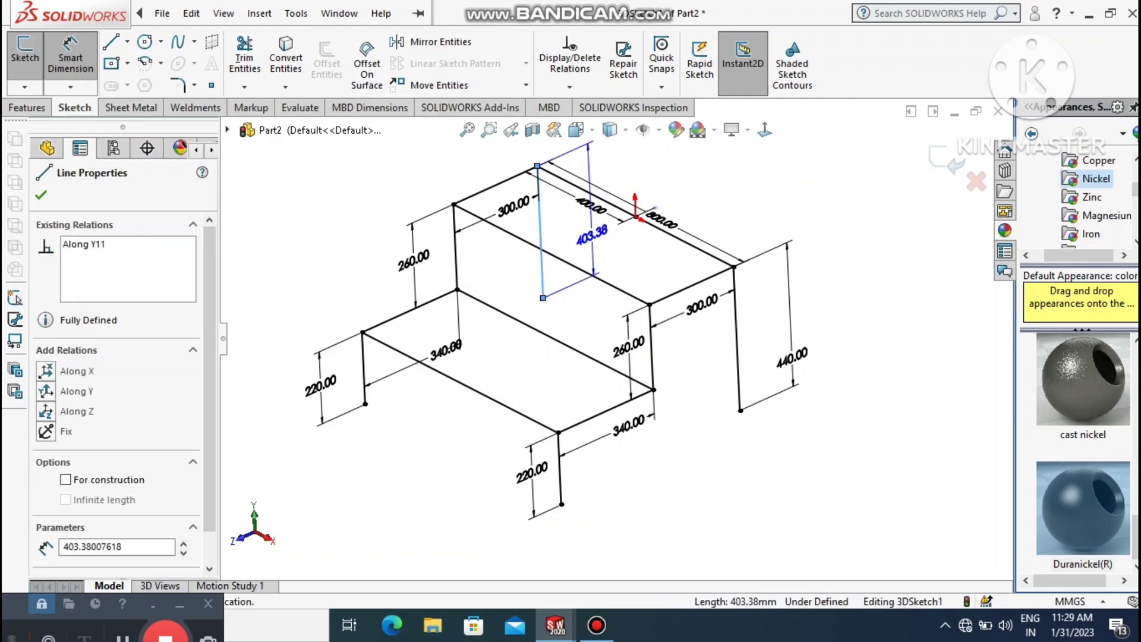
click(583, 231)
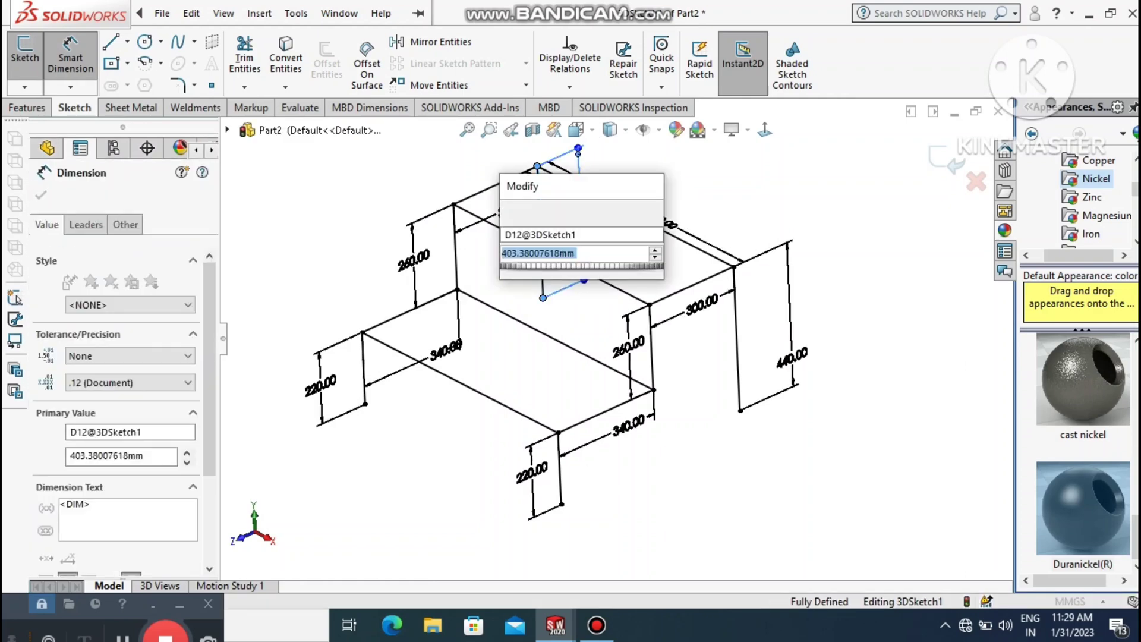
text(440)
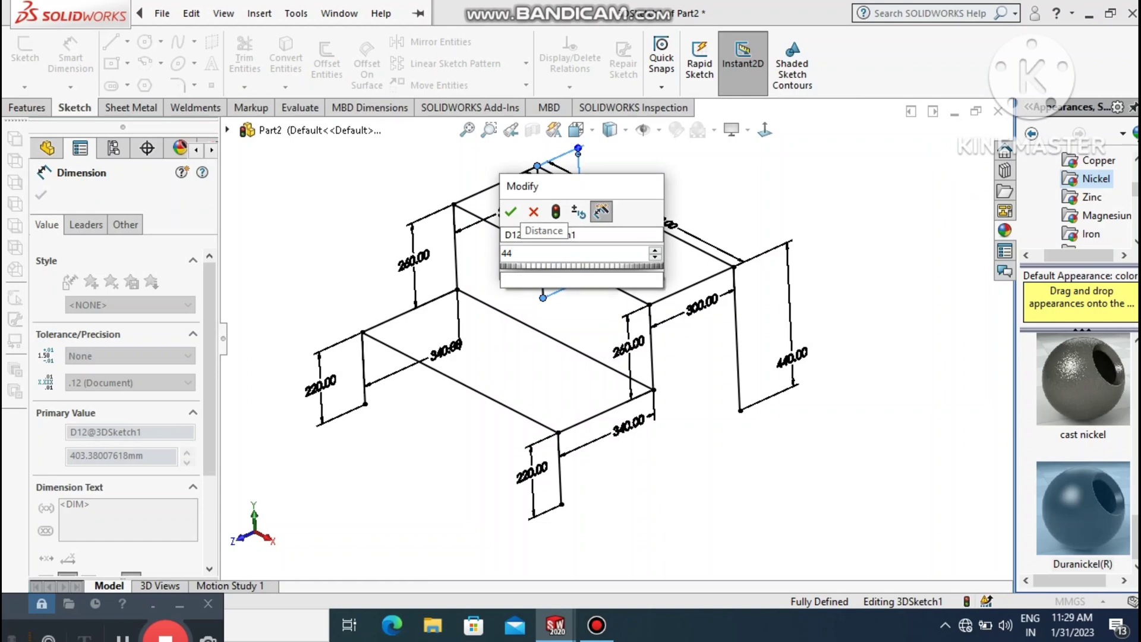
key(Return)
click(721, 461)
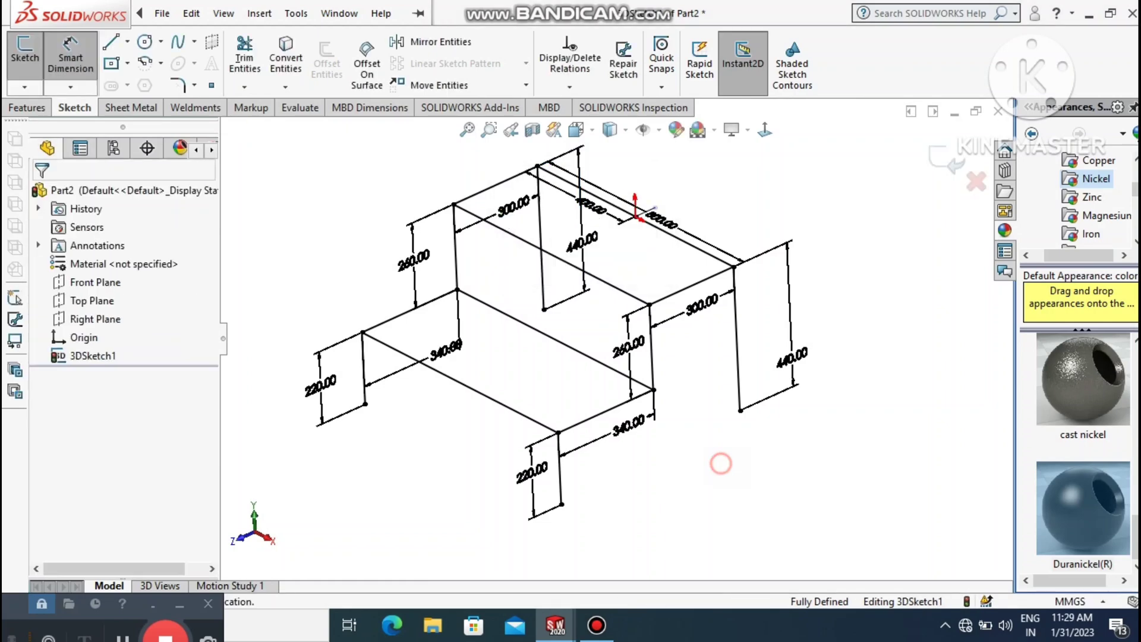
Sketch an X-direction cross line between the two rear legs, about 146 mm below the upper tier's rear line
click(112, 42)
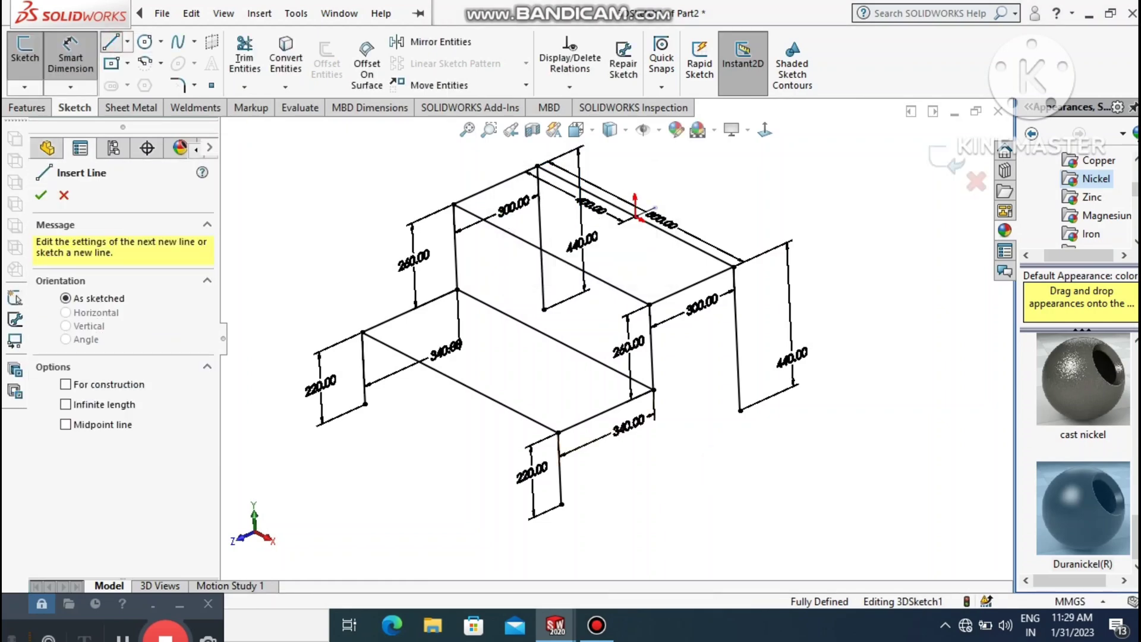
click(540, 214)
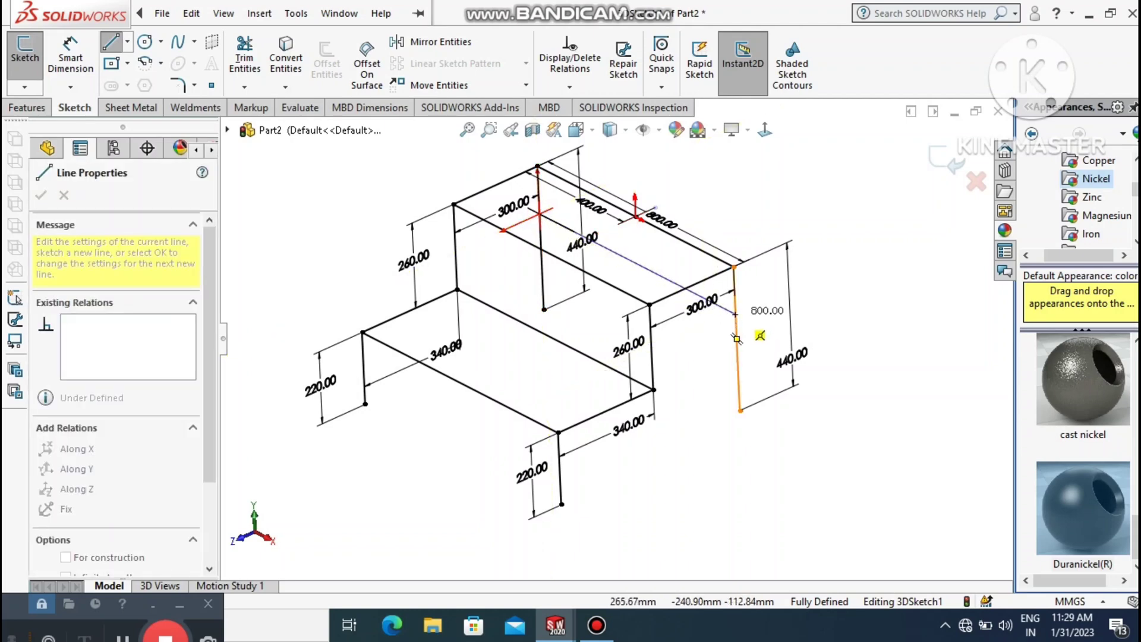
click(736, 315)
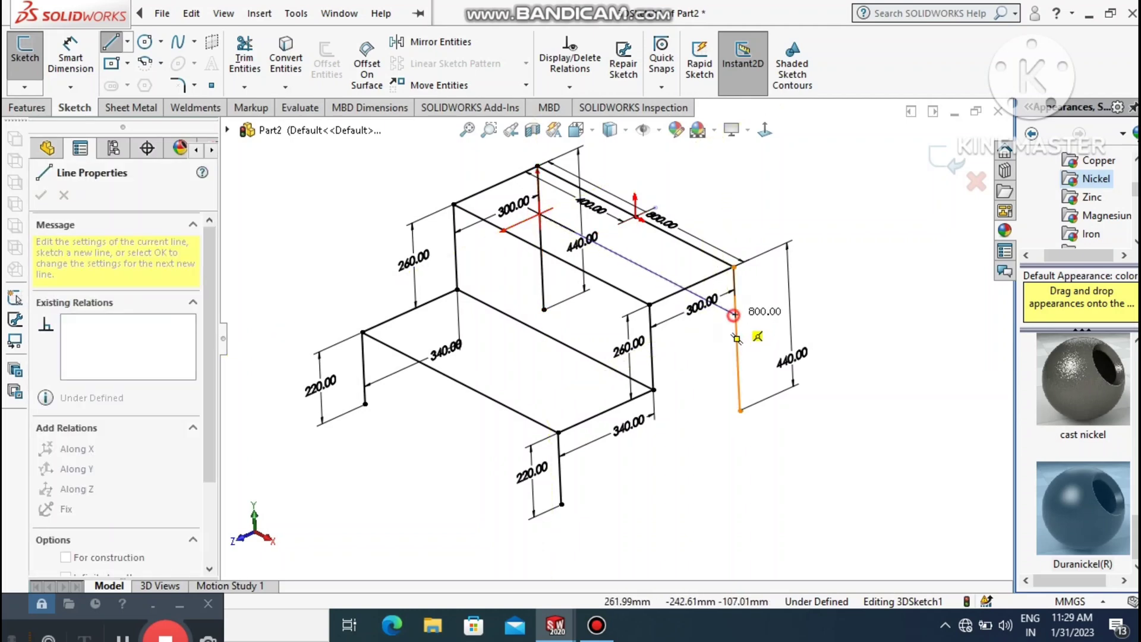
key(Escape)
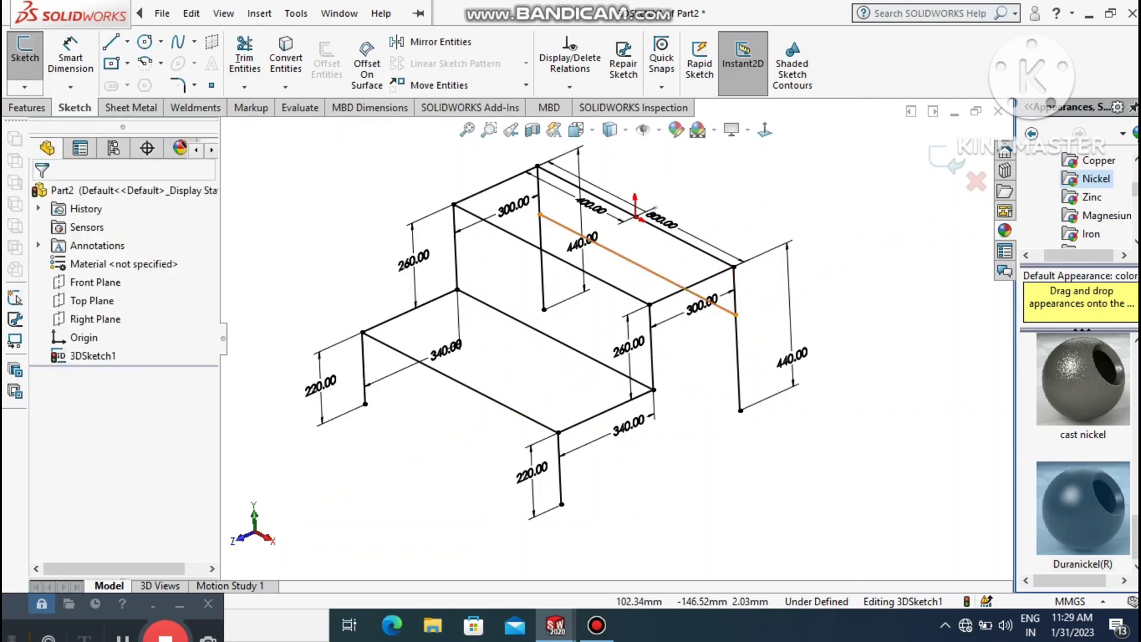
click(660, 277)
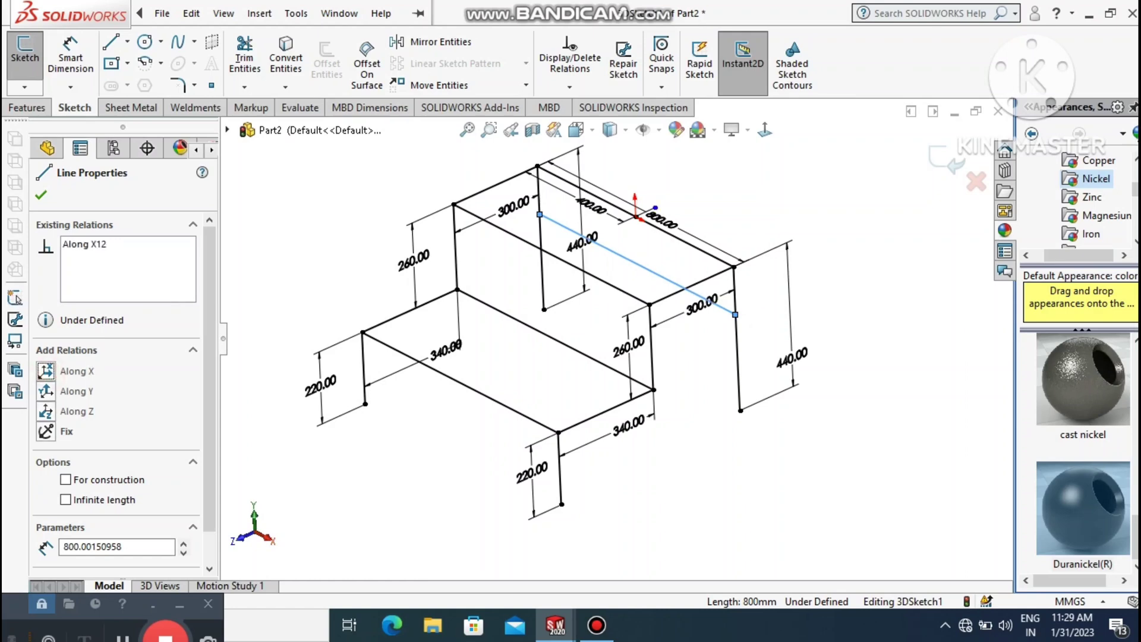
click(403, 440)
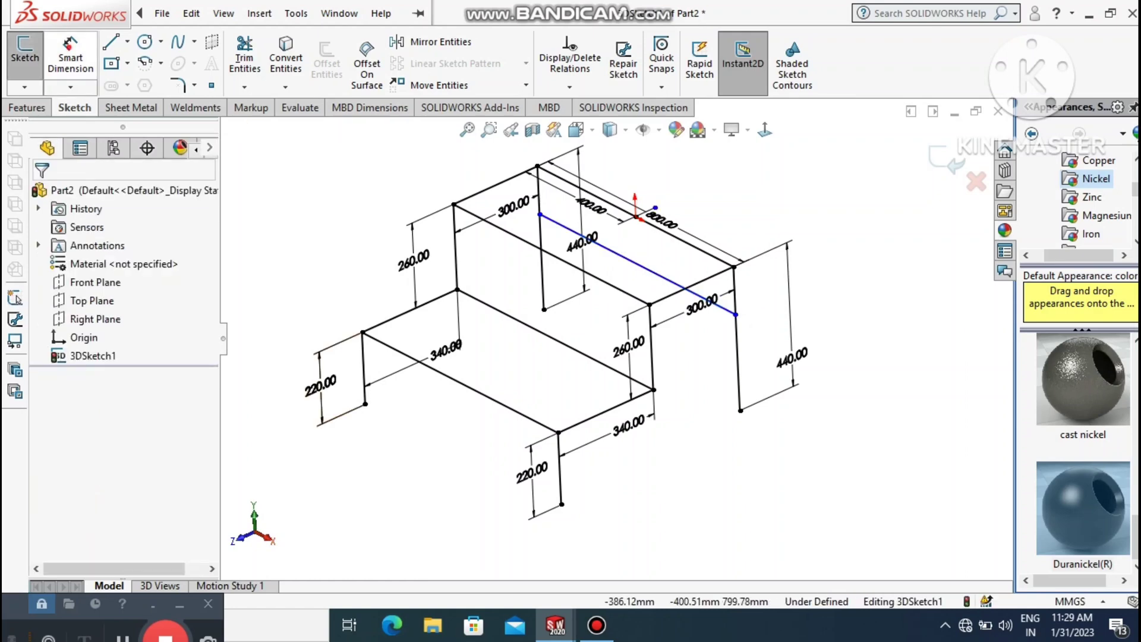
Dimension the distance from the positive-X rear top corner down to the end of the rear cross line as 220 mm
click(70, 58)
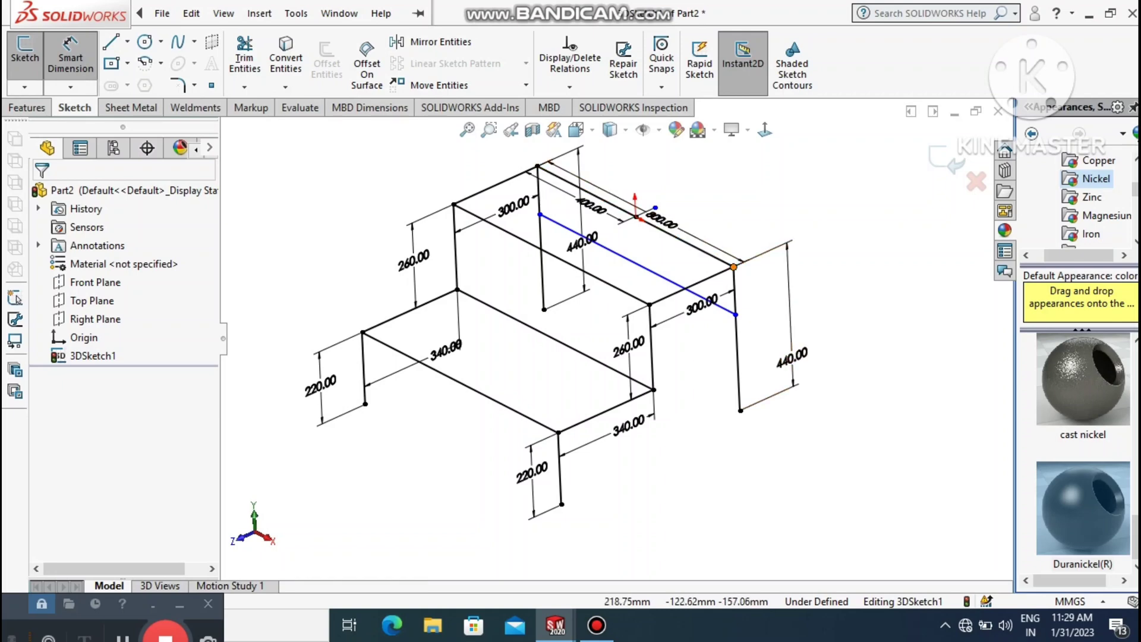
click(733, 267)
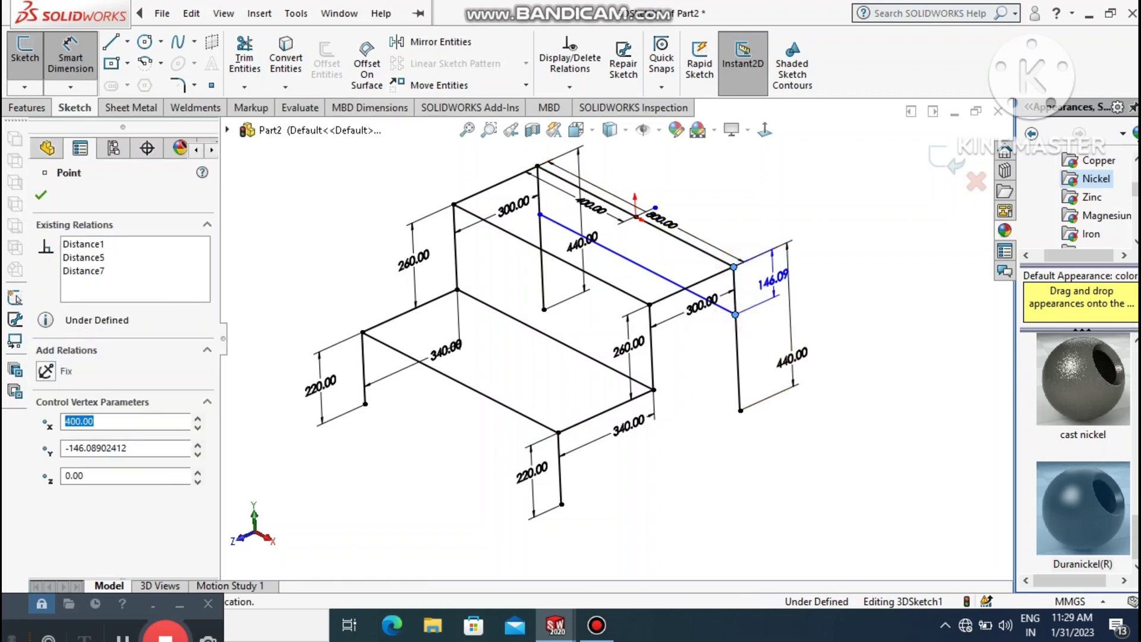
click(775, 280)
text(220)
key(Return)
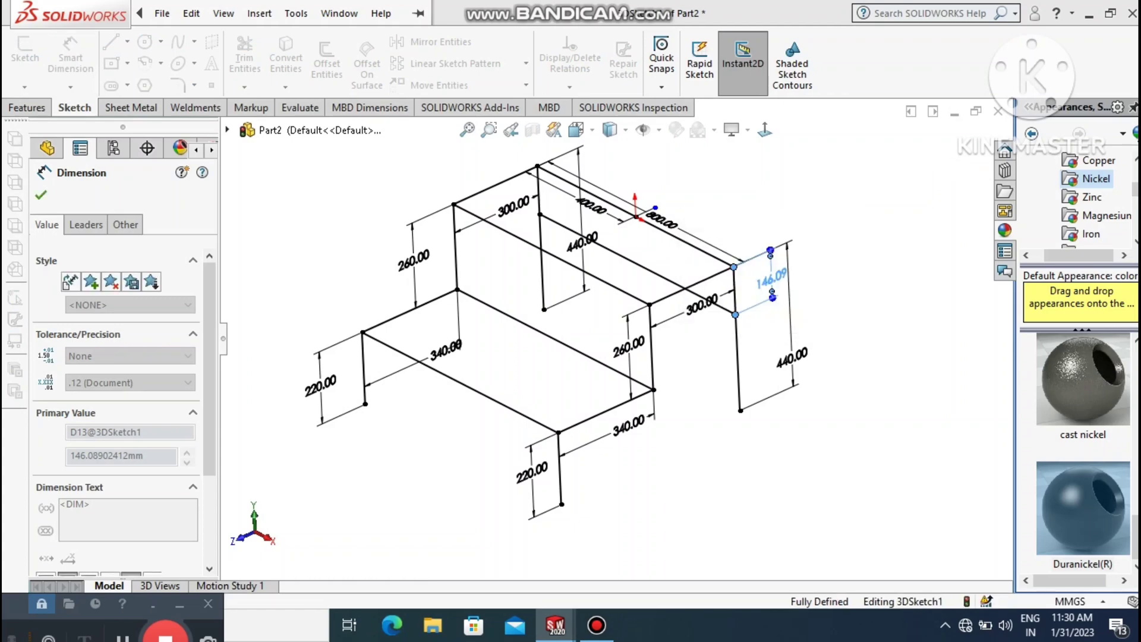
click(914, 332)
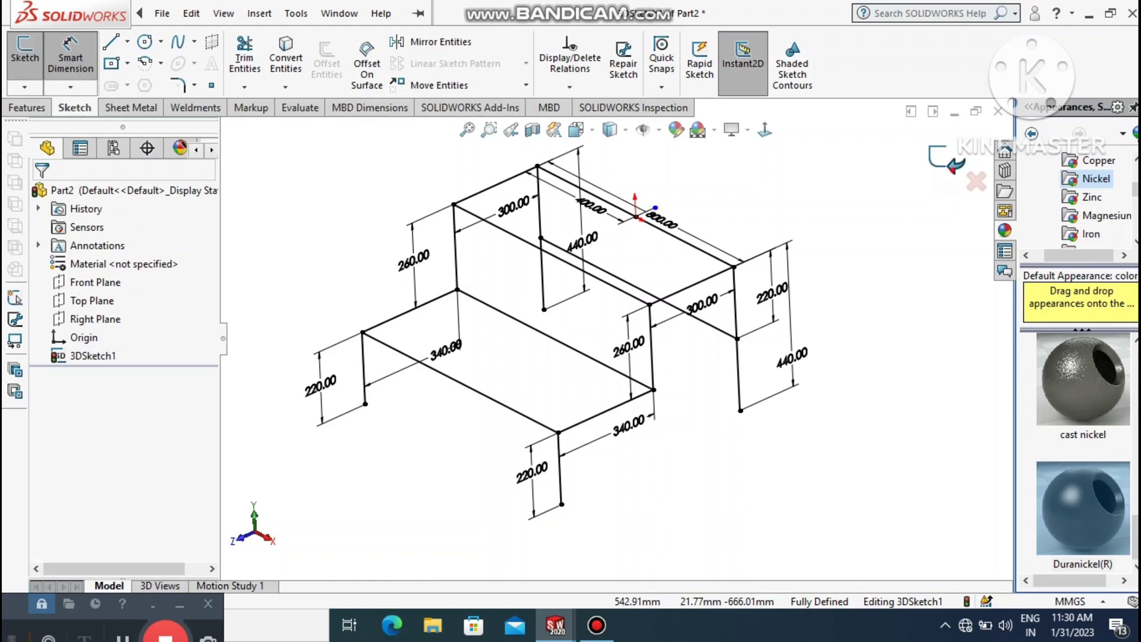
Finish and exit the 3D sketch of the frame skeleton
click(949, 163)
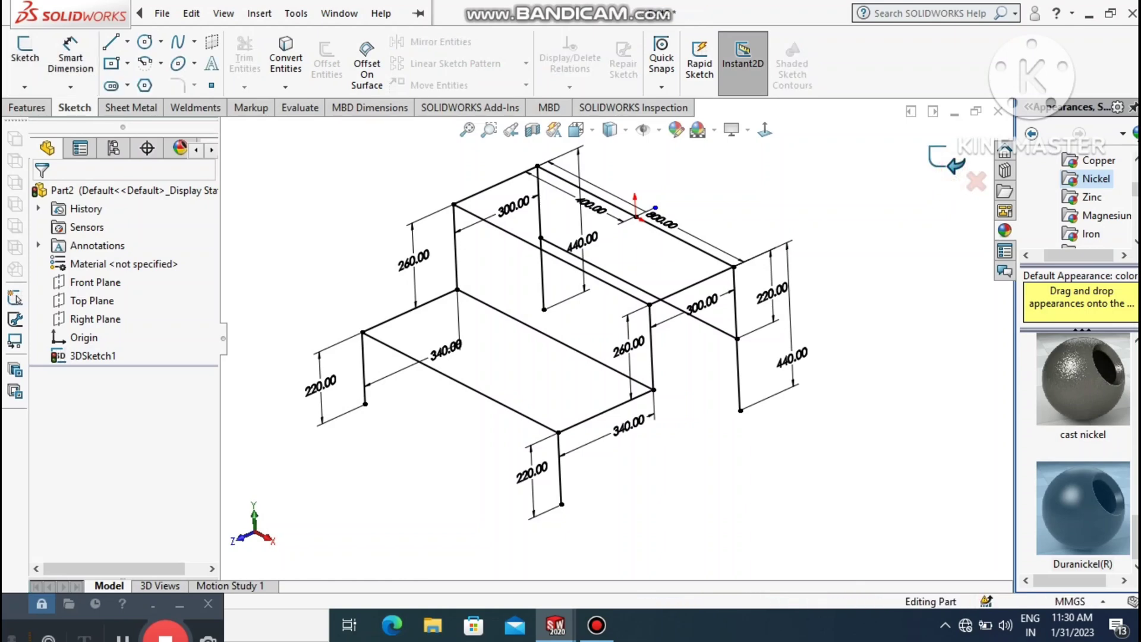
click(855, 270)
scroll(658, 263, down, 1)
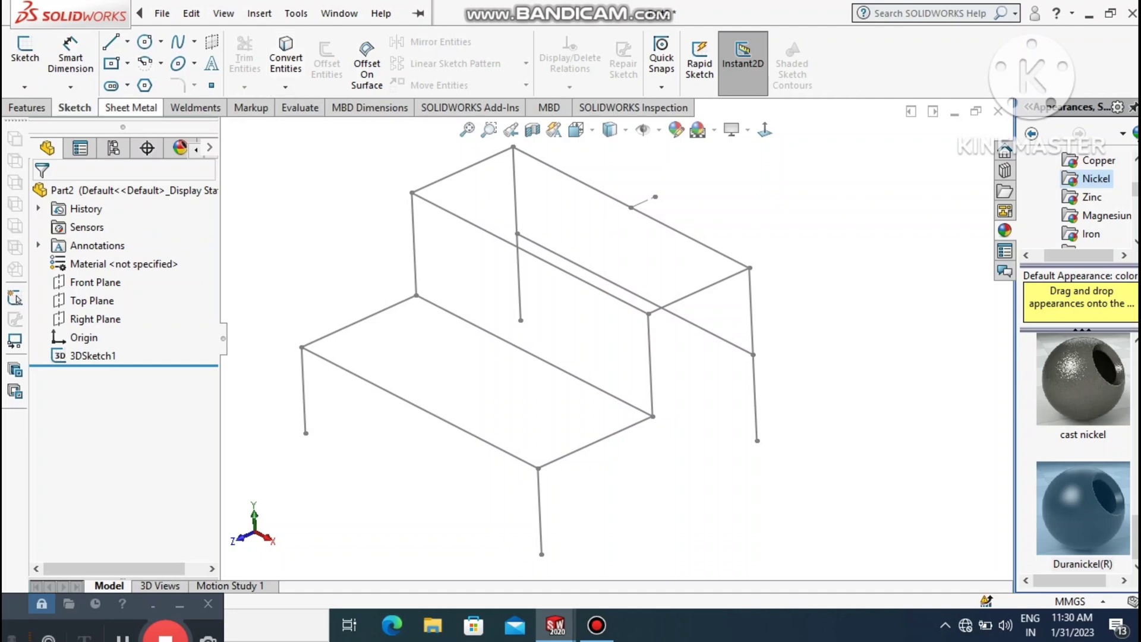
Start a structural member with the iso standard, the configured square tube profile and size 40 x 40 x 4
click(195, 107)
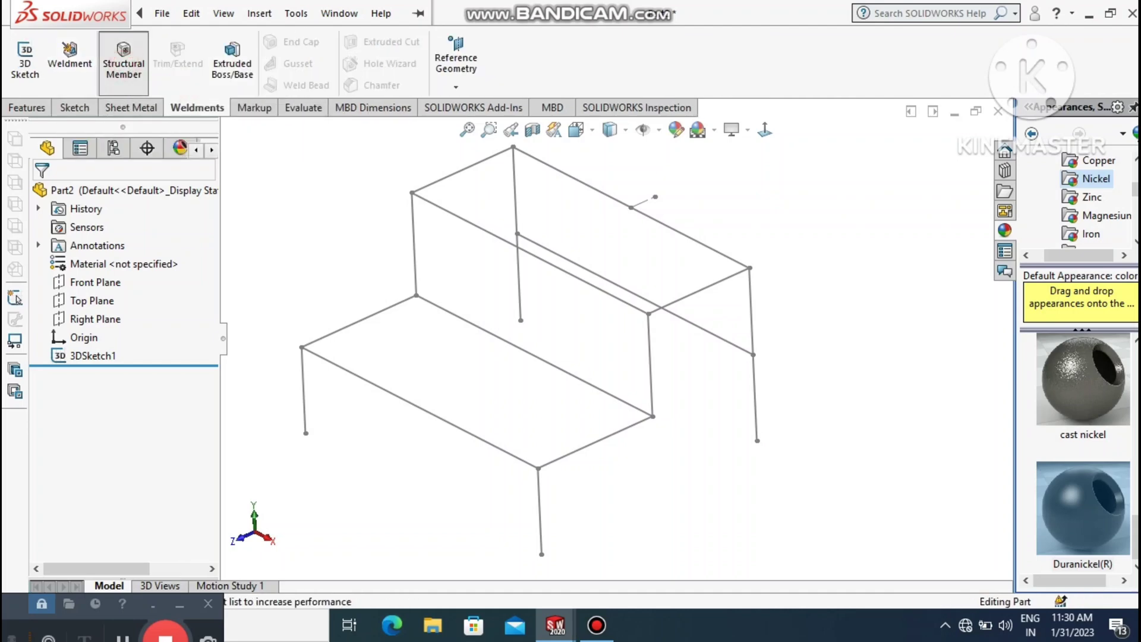
click(124, 59)
click(122, 349)
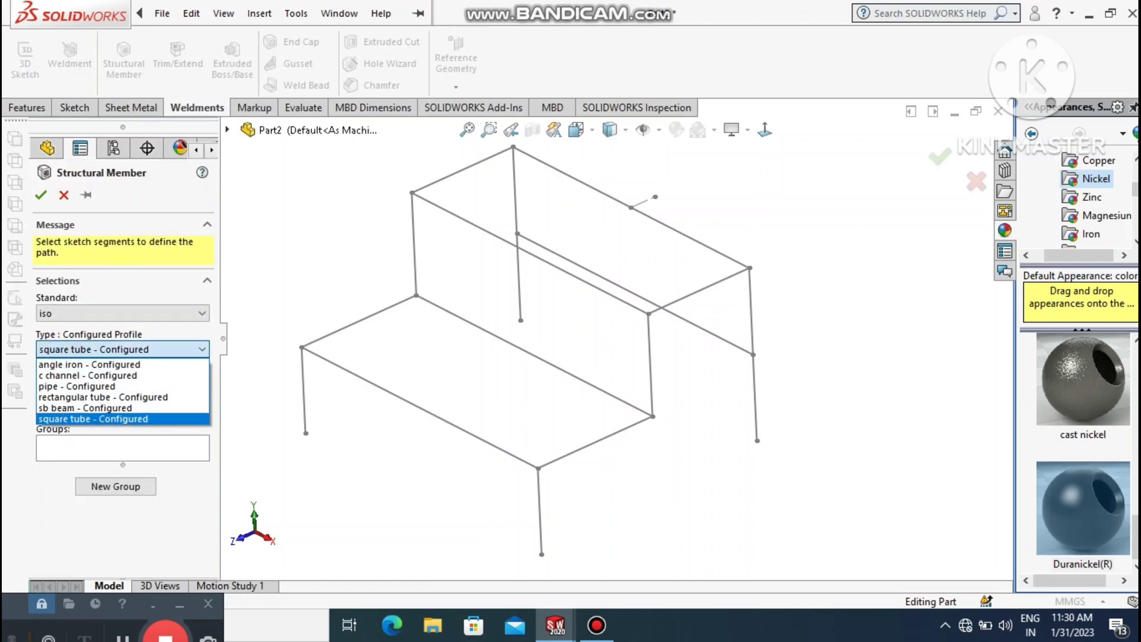
click(75, 419)
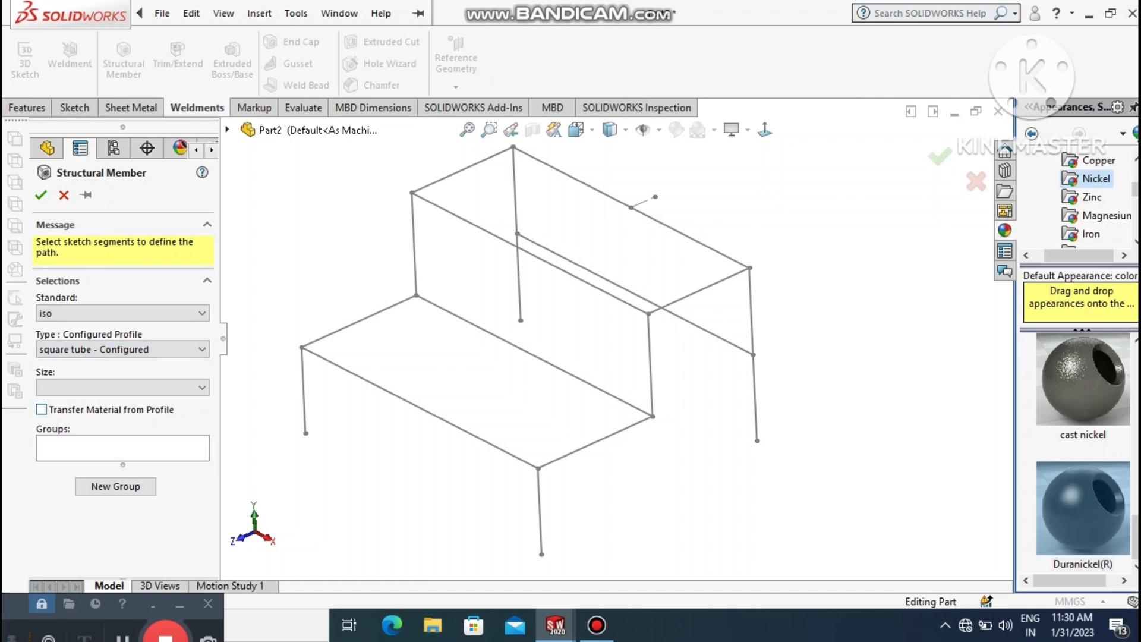
click(122, 387)
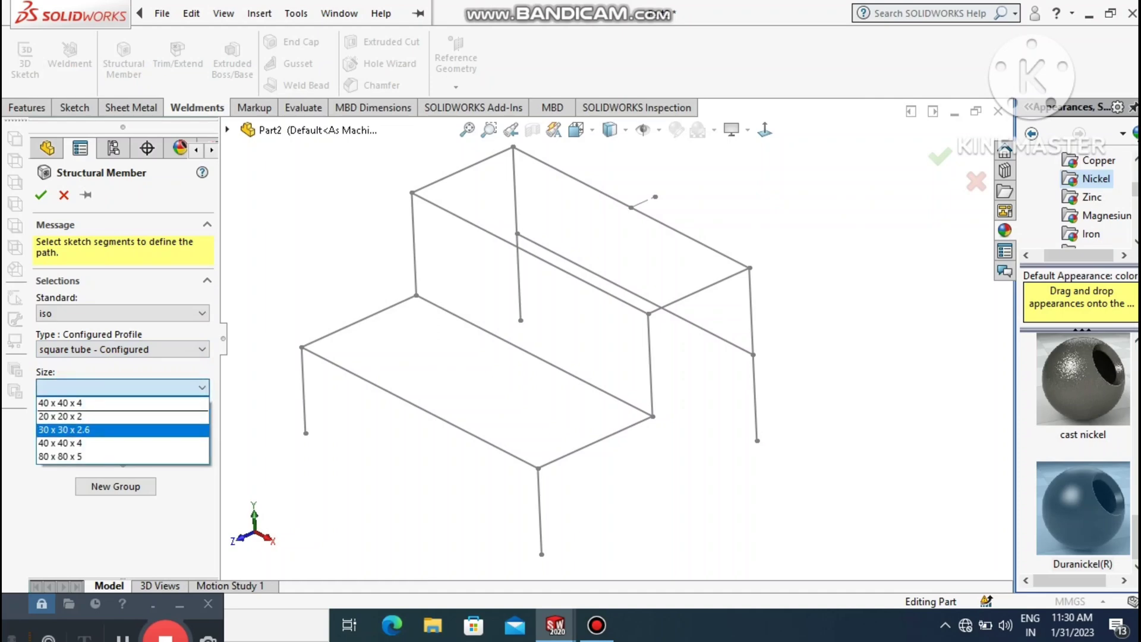
click(70, 443)
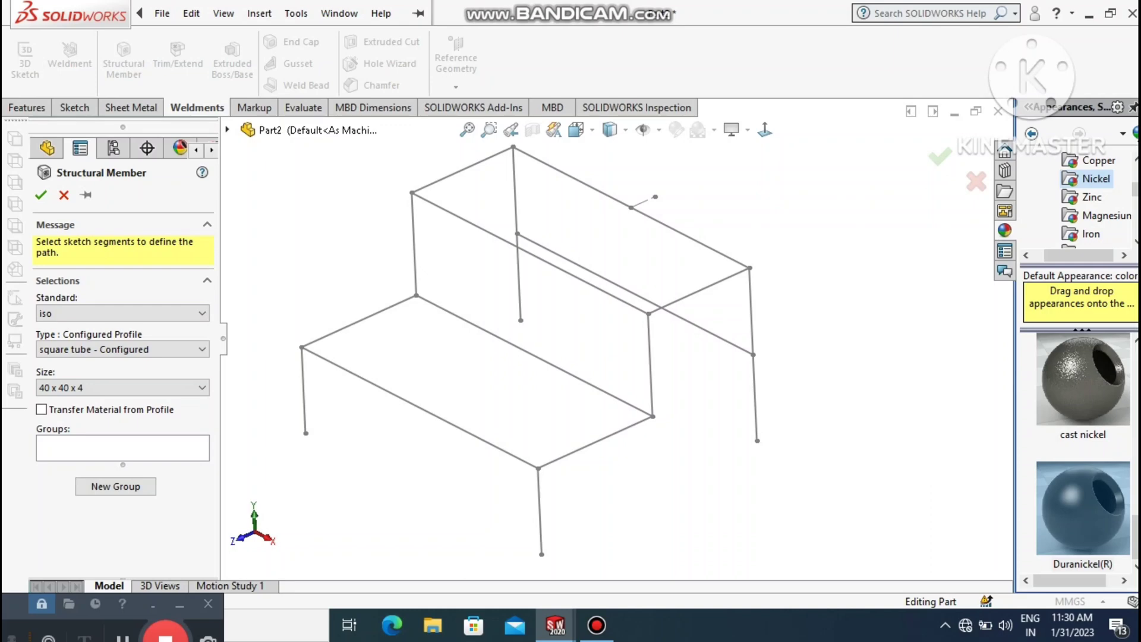
Assign the four lines of the upper tier's rectangle to the first member group
click(144, 448)
click(664, 224)
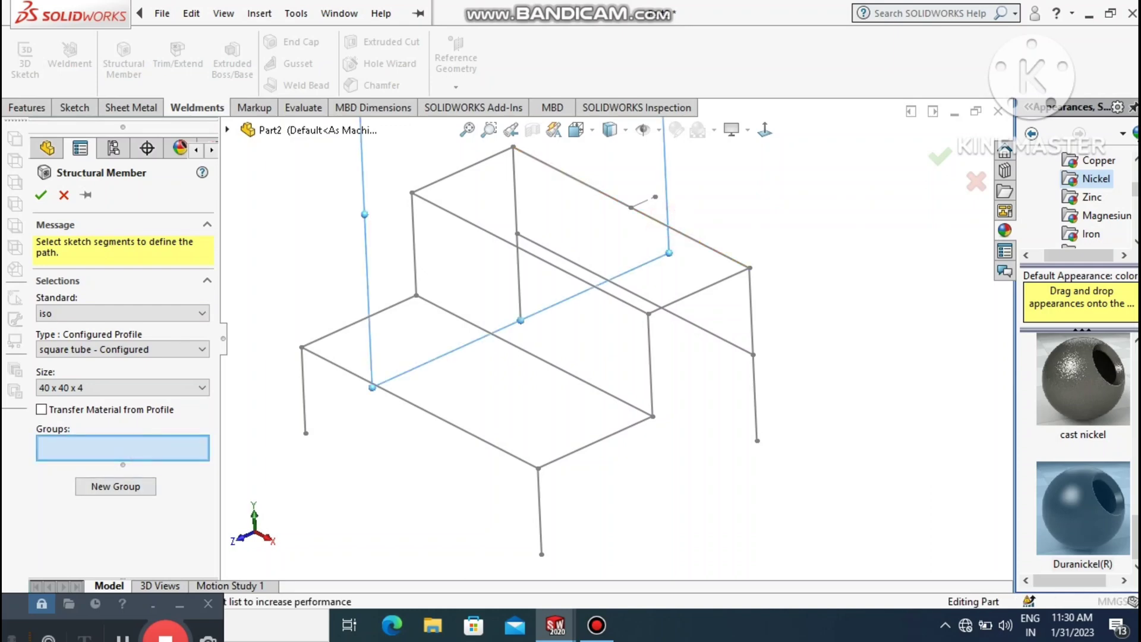
click(484, 160)
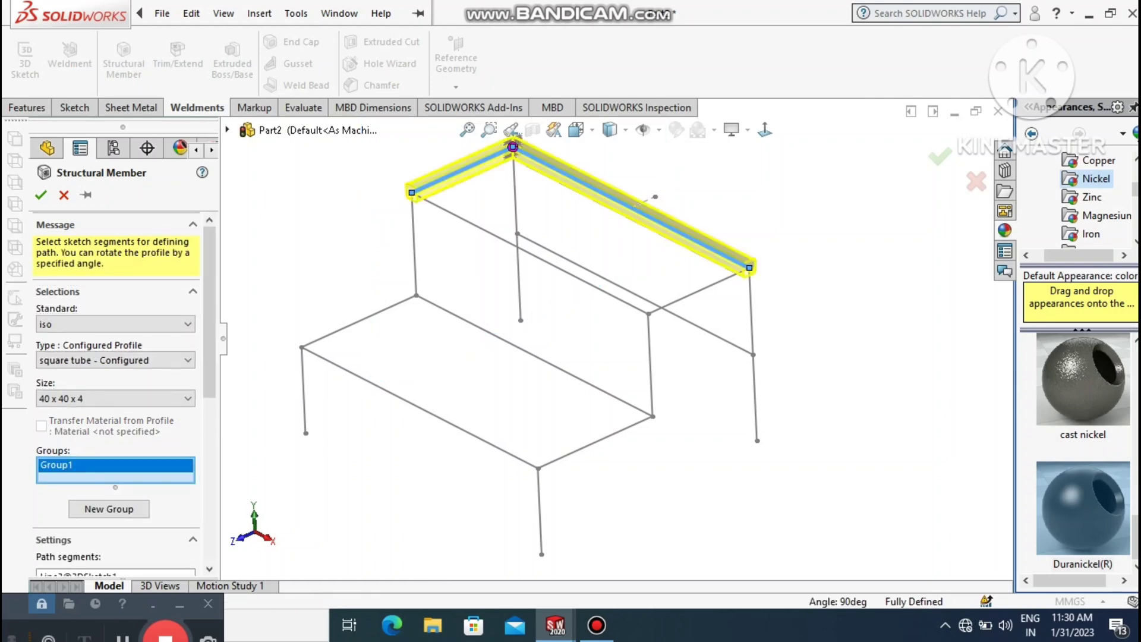
click(468, 223)
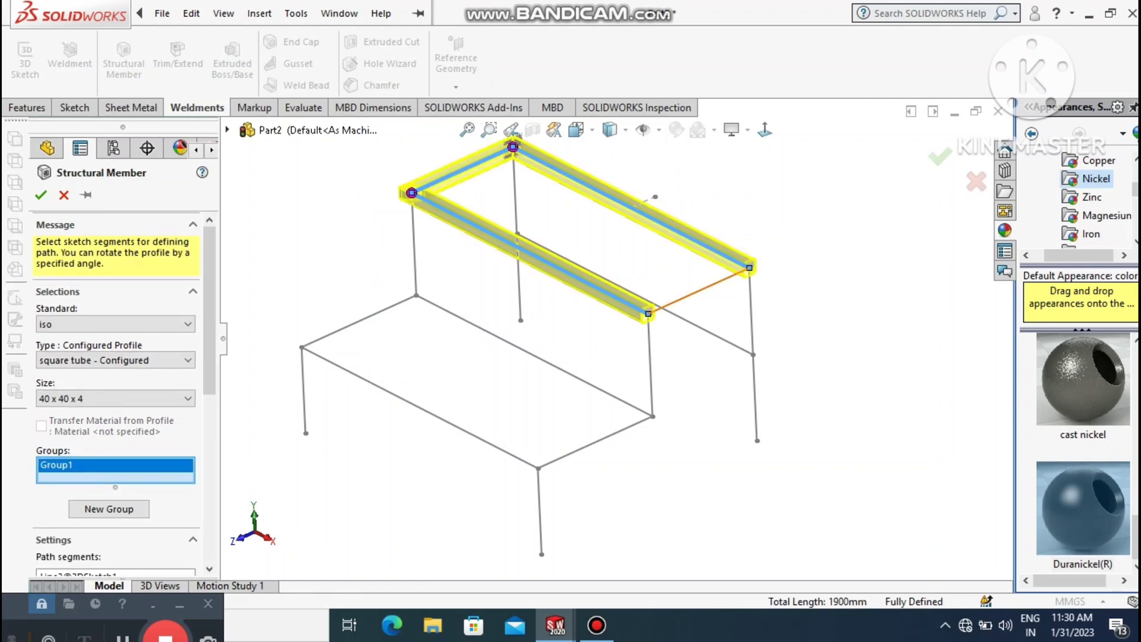
click(687, 296)
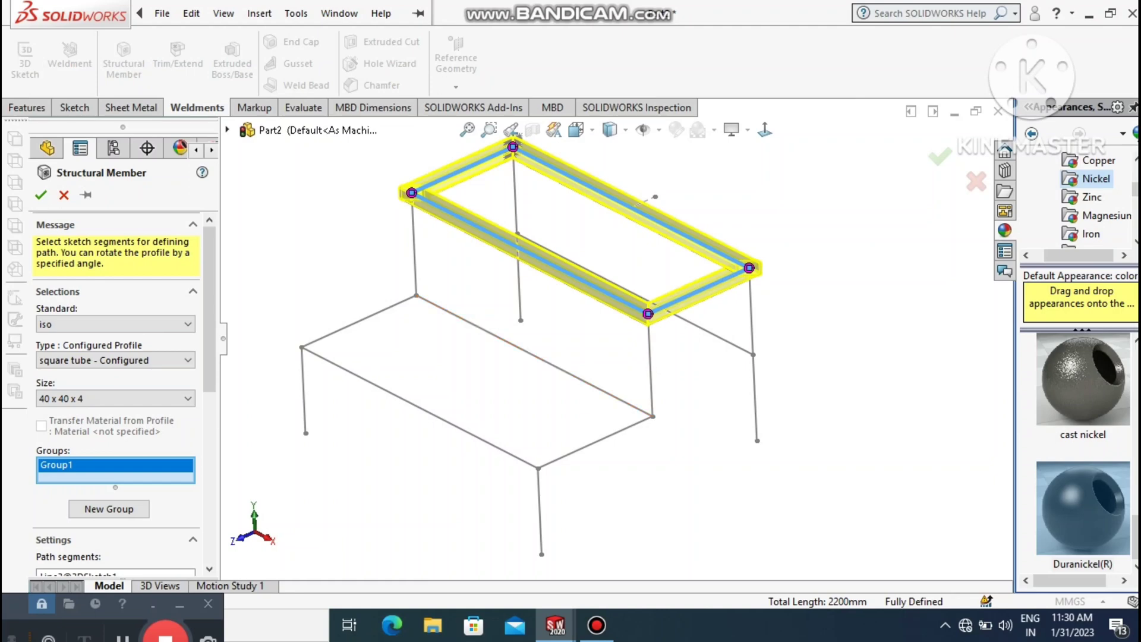
Add a second member group containing the four lines of the lower tier's rectangle
click(108, 509)
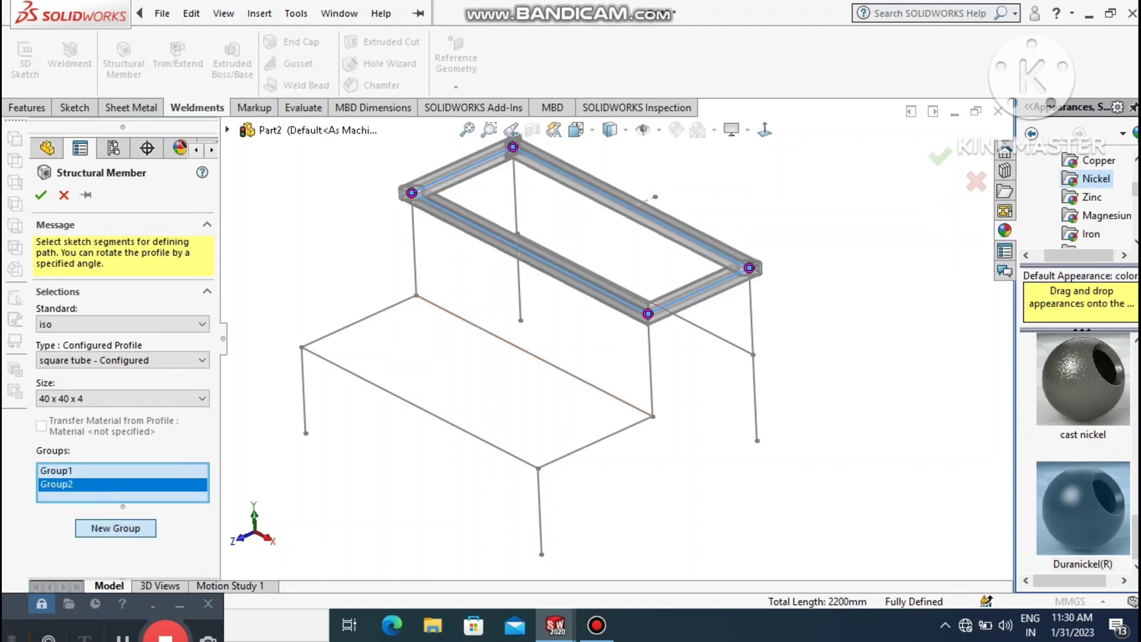
click(415, 298)
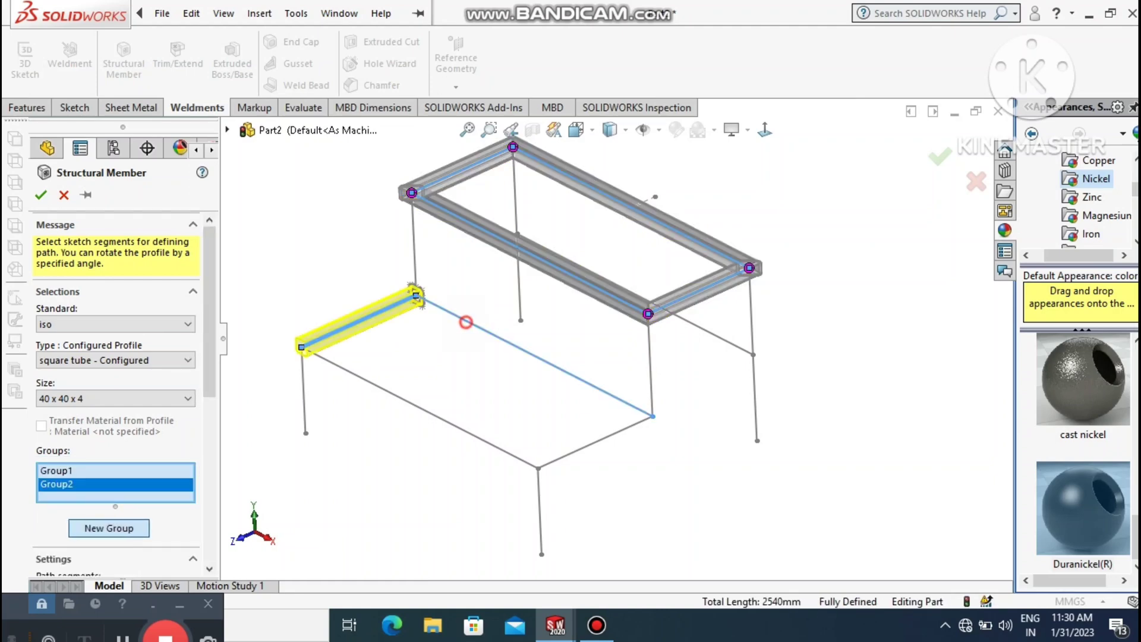
click(466, 322)
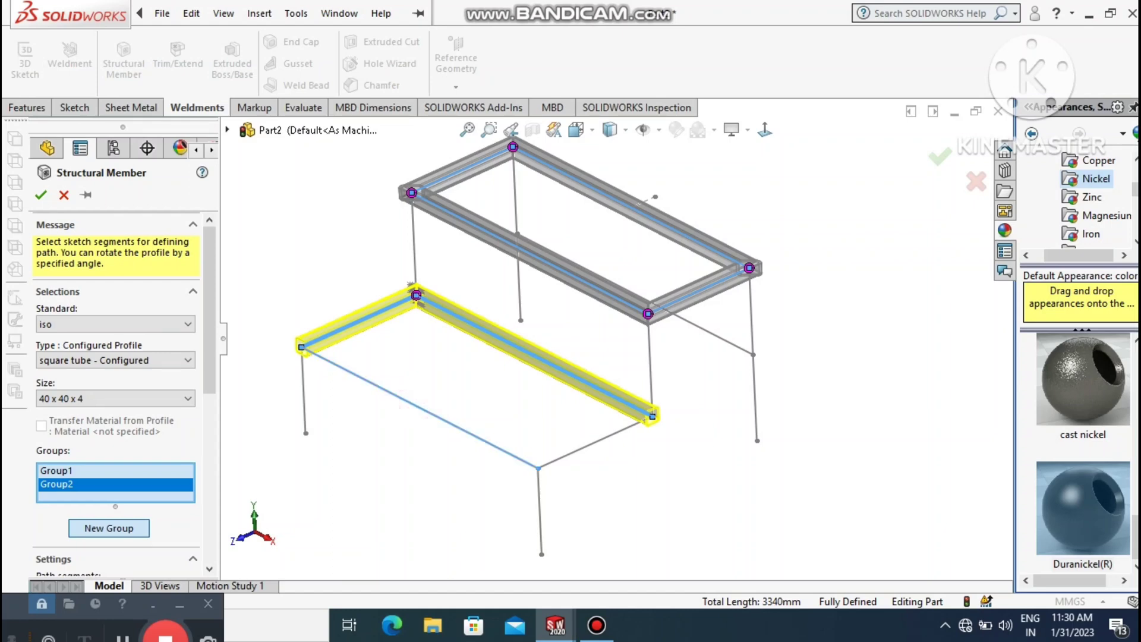
click(413, 404)
click(593, 445)
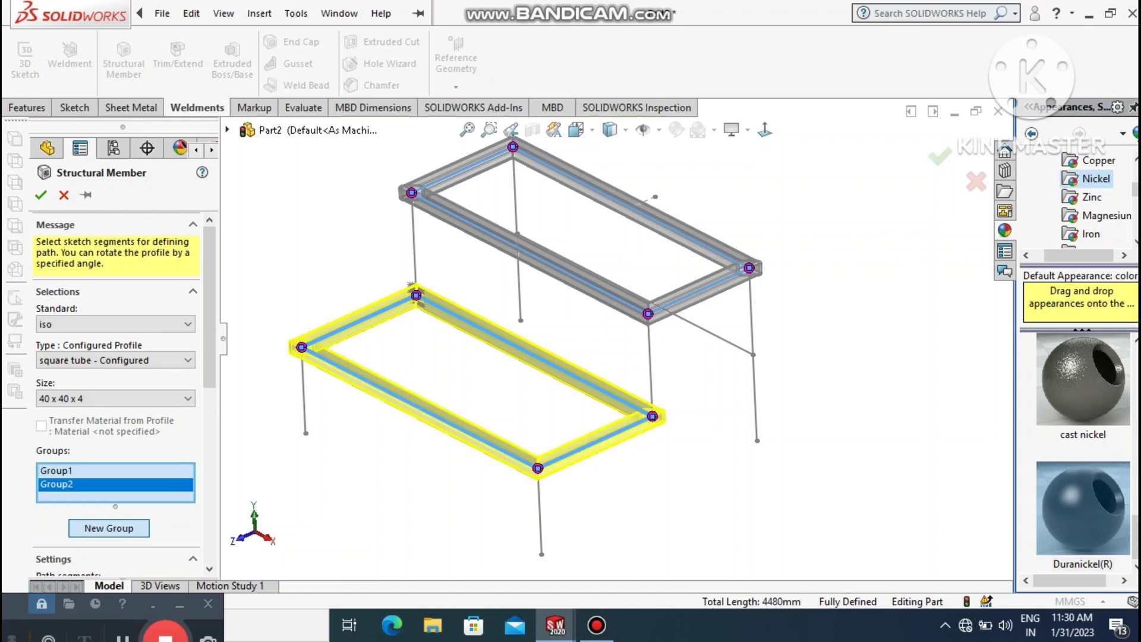
Add a third member group with the two long rear legs and the two uprights connecting the tiers
click(109, 528)
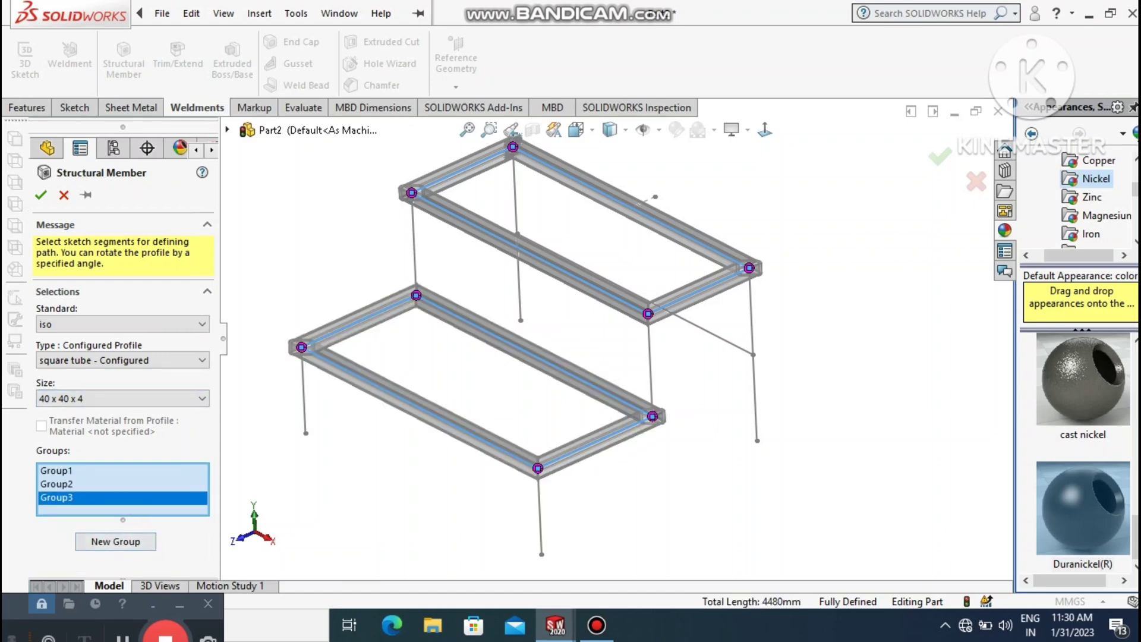
click(517, 235)
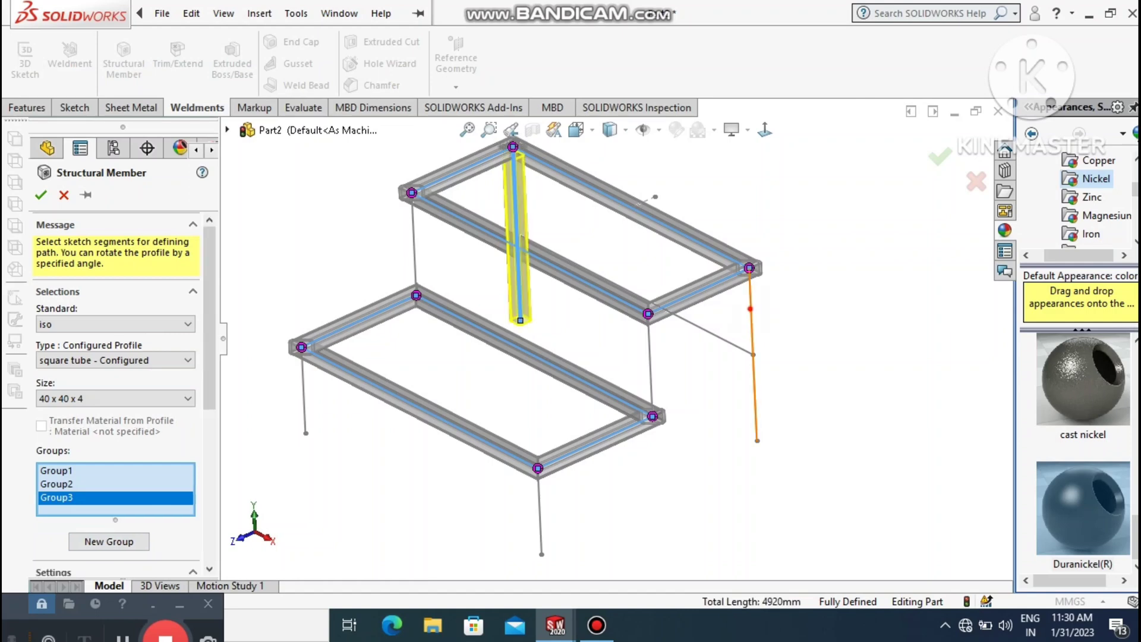
click(753, 357)
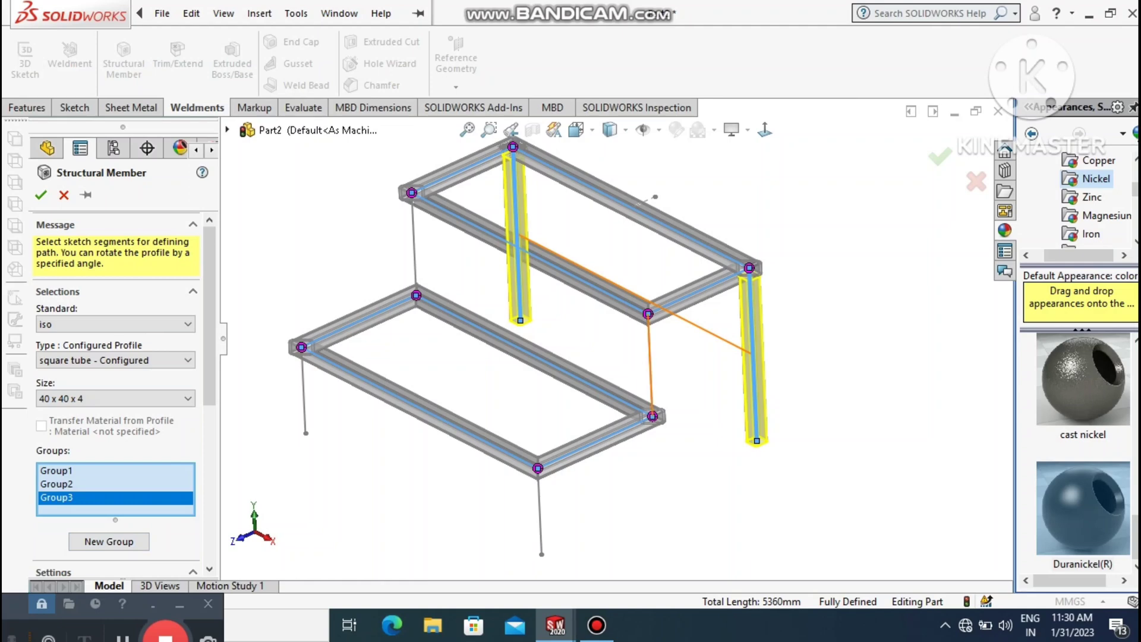
click(650, 364)
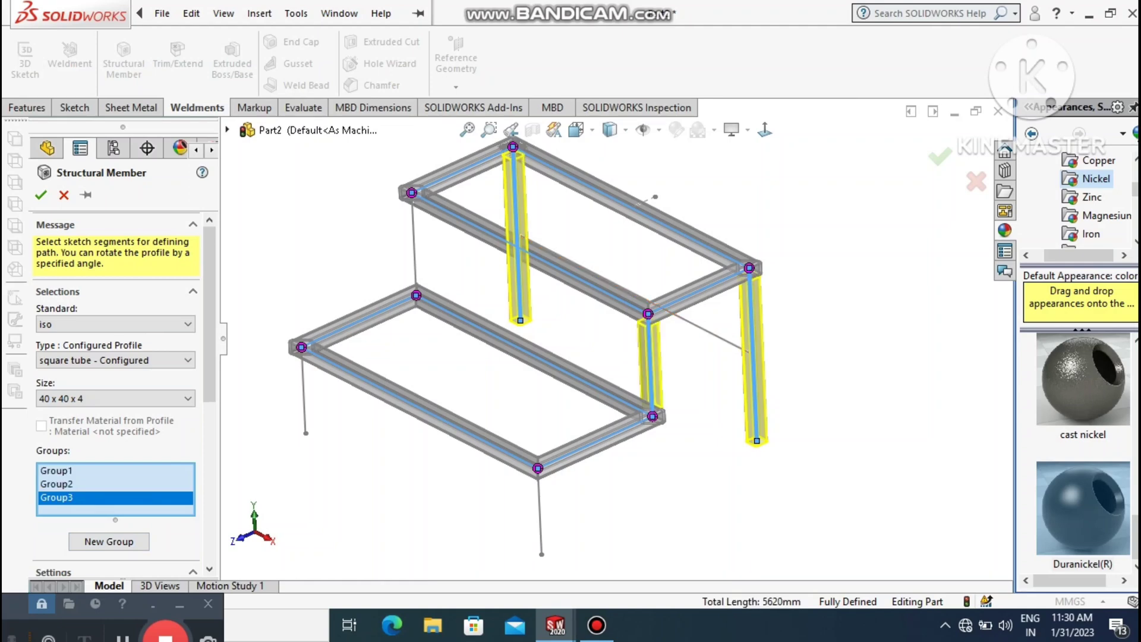
click(413, 244)
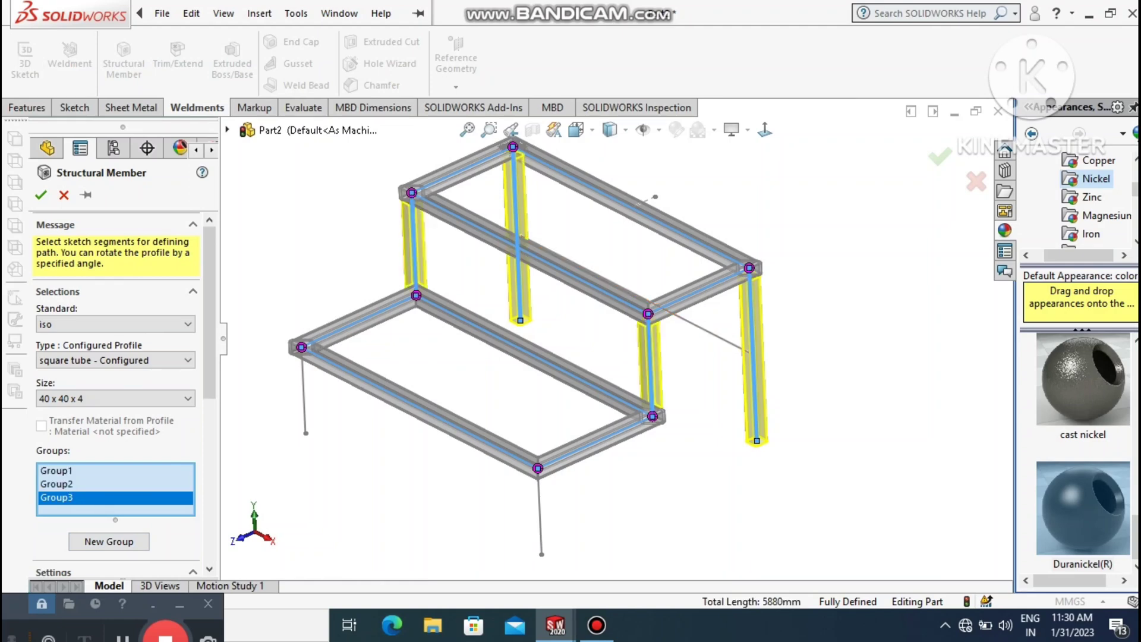
Add a fourth member group with the cross line between the two rear legs
click(109, 542)
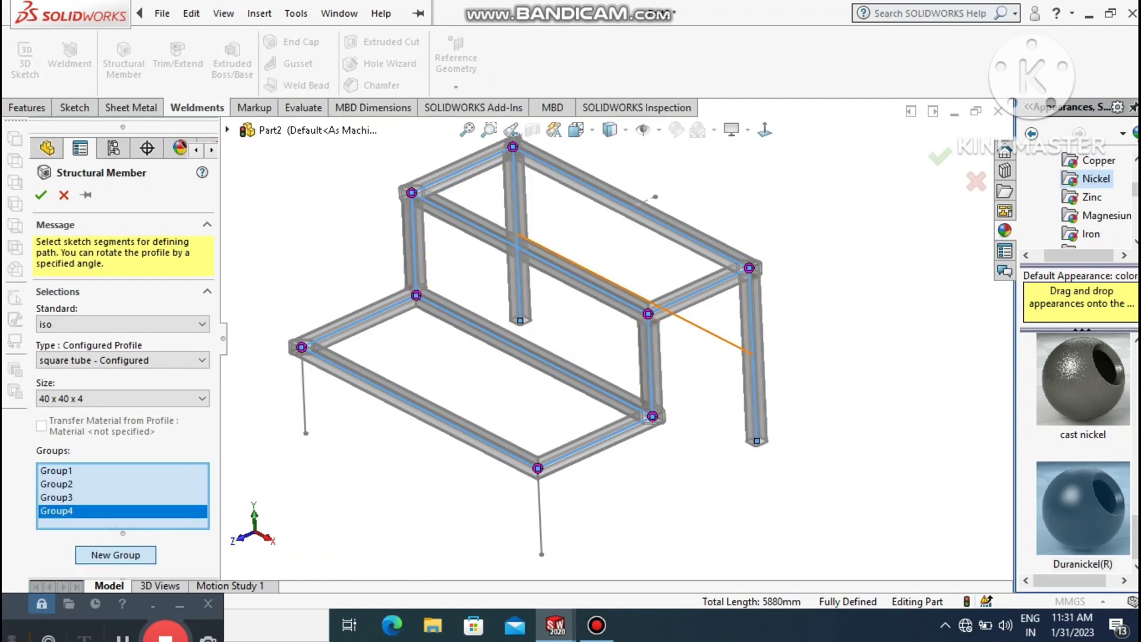
click(716, 336)
click(716, 336)
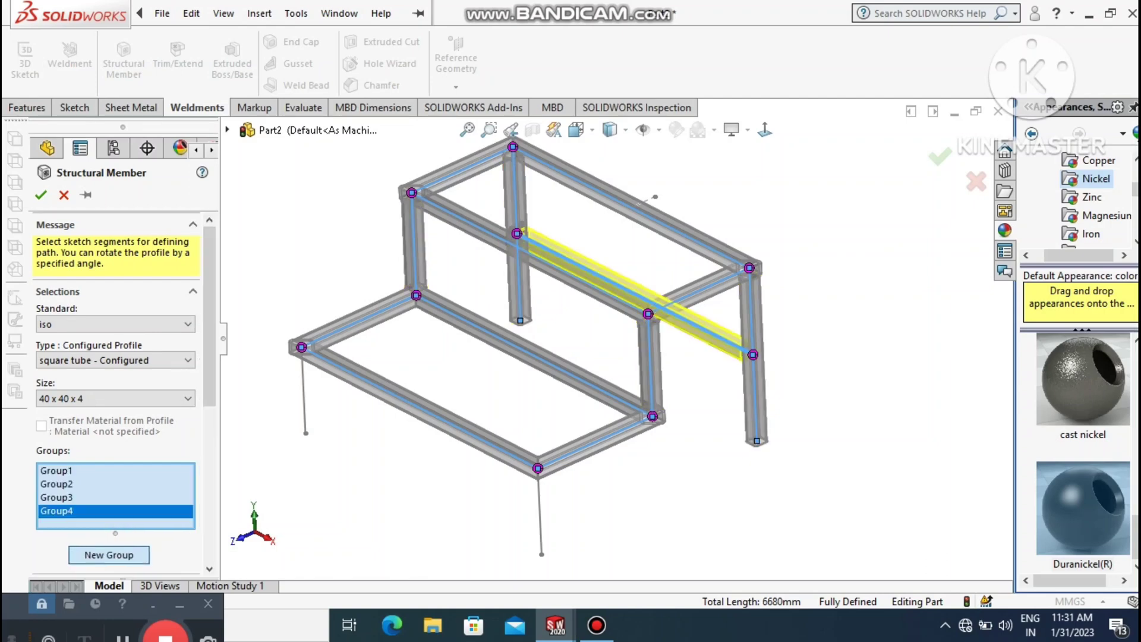
Add a fifth member group with the lower tier's two front legs and create the square-tube members
click(108, 554)
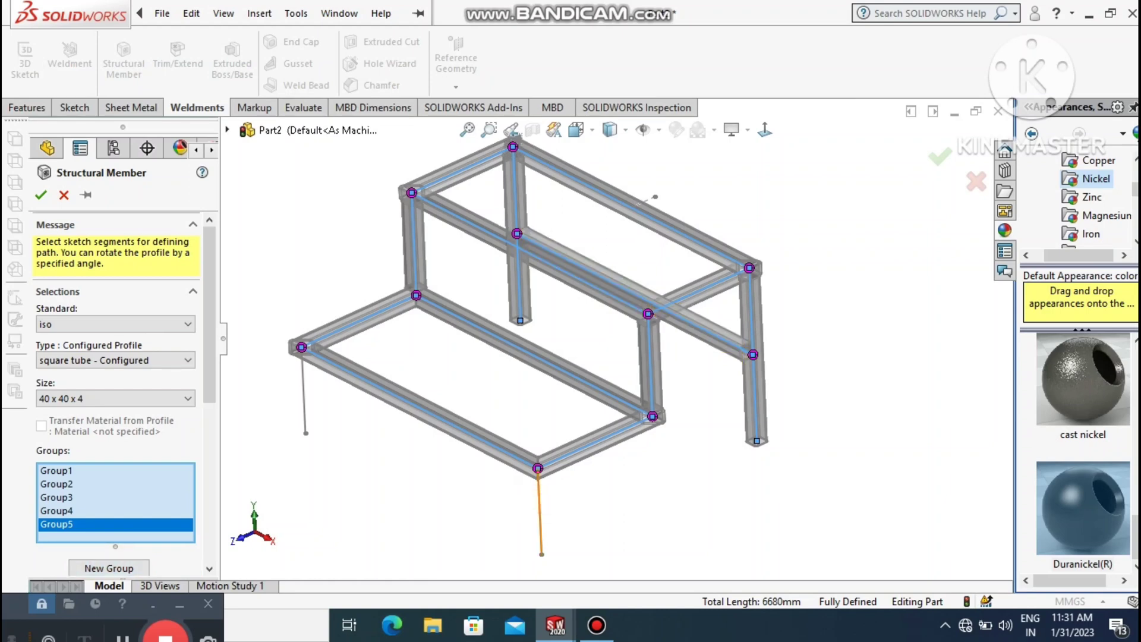
click(540, 512)
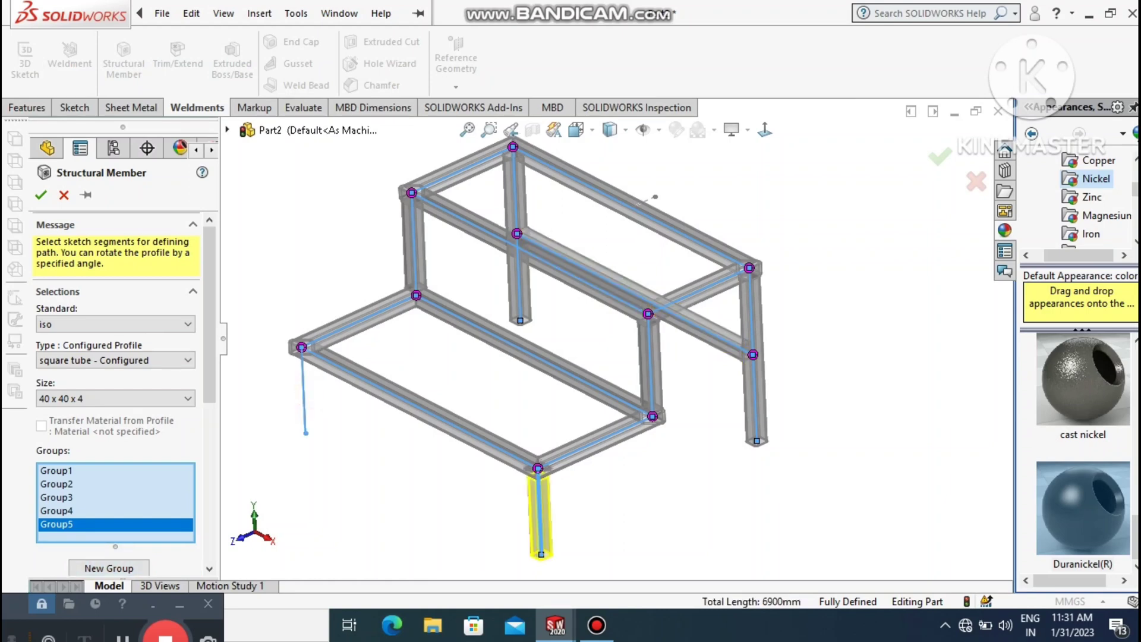
click(303, 392)
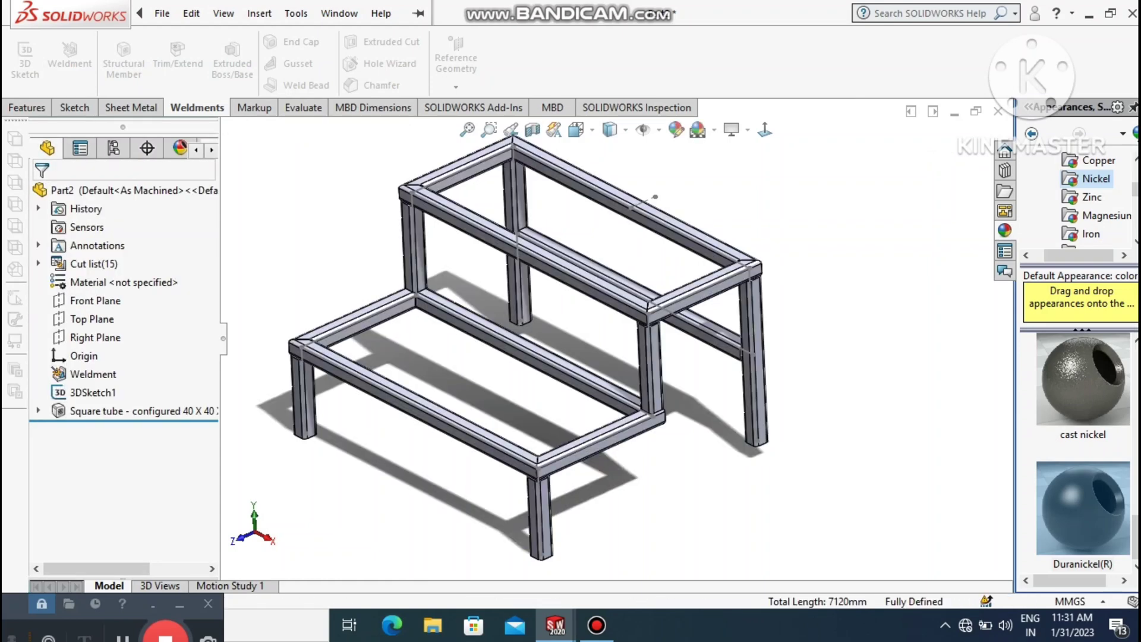
click(782, 483)
Switch the display style of the frame to shaded without edges
scroll(743, 381, up, 1)
scroll(575, 244, down, 1)
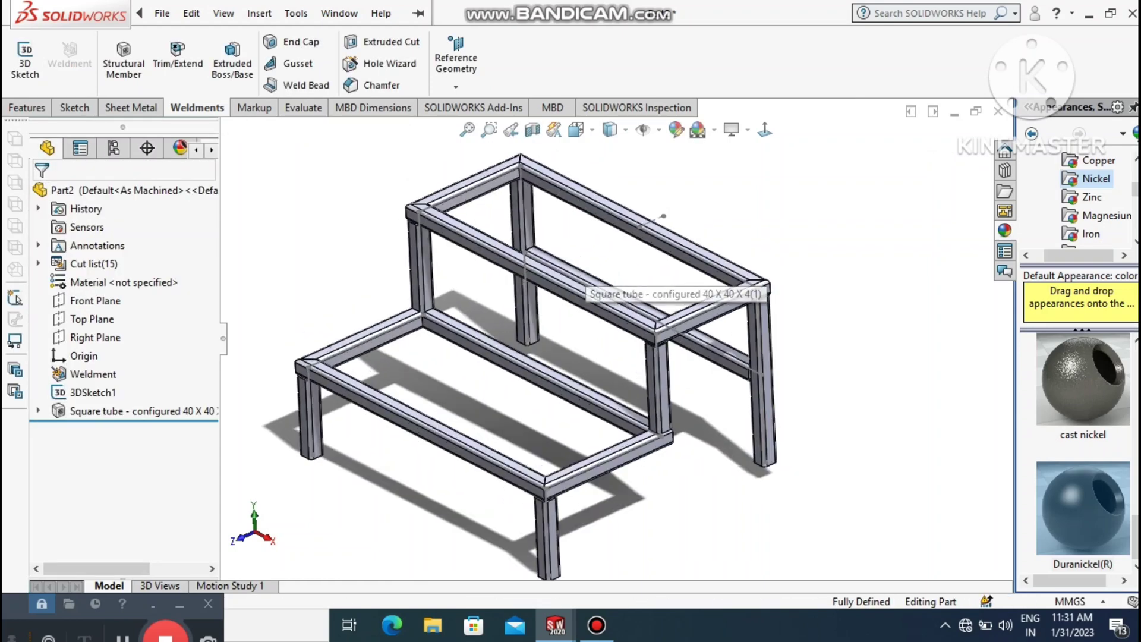
click(610, 130)
click(613, 174)
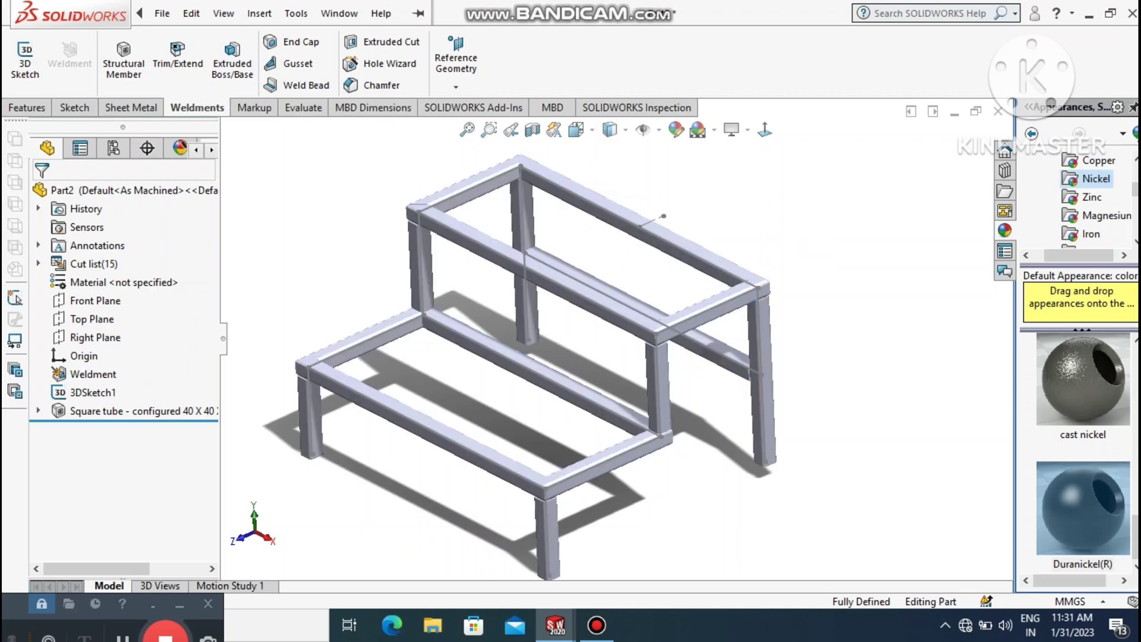
Apply the Duranickel(R) appearance from the Nickel category to the whole frame
click(1032, 134)
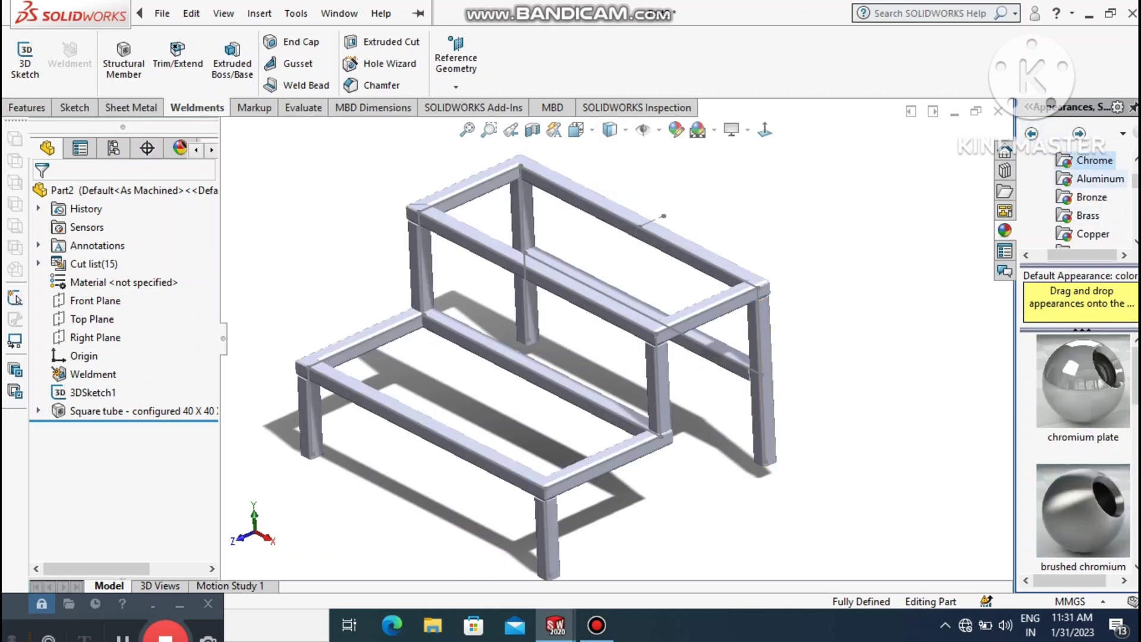
scroll(1091, 178, down, 1)
click(1091, 197)
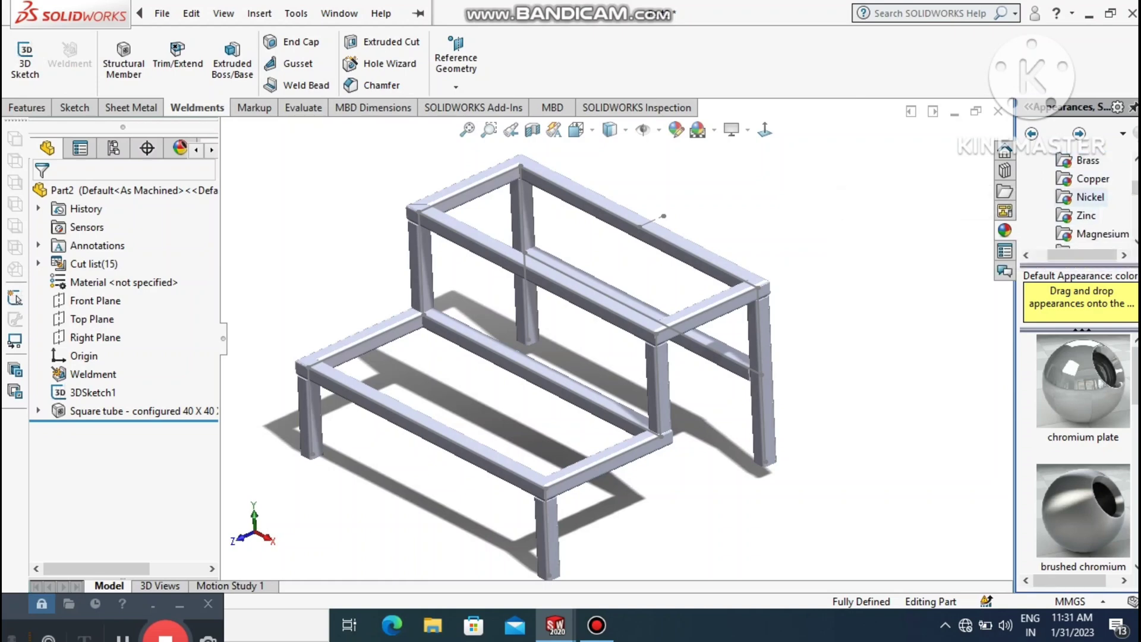
scroll(1084, 452, down, 4)
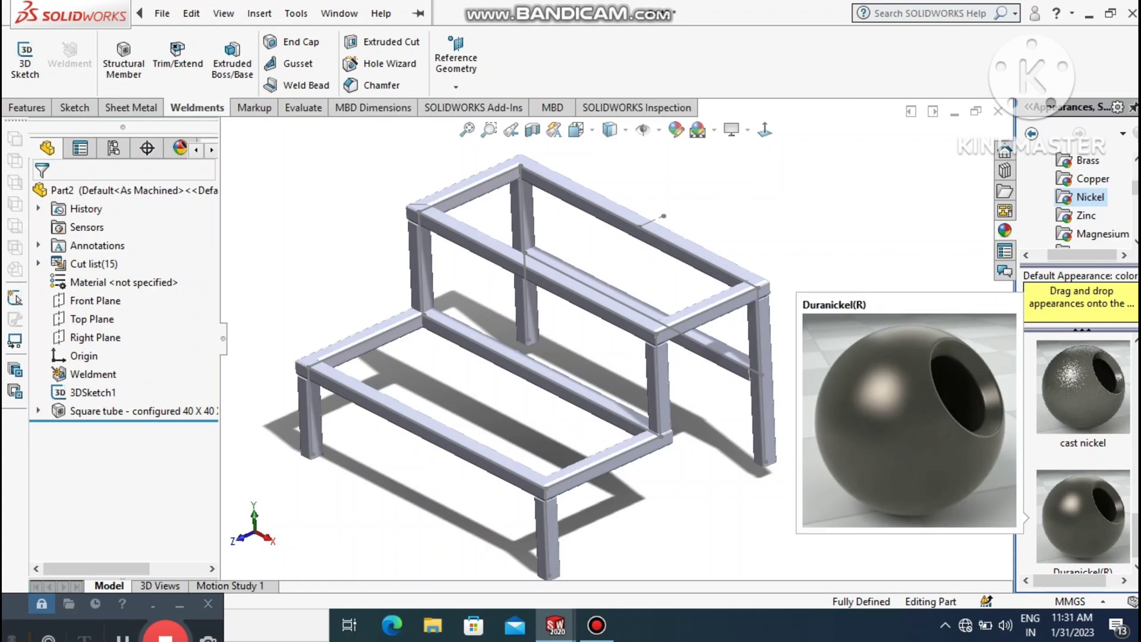
double_click(1083, 516)
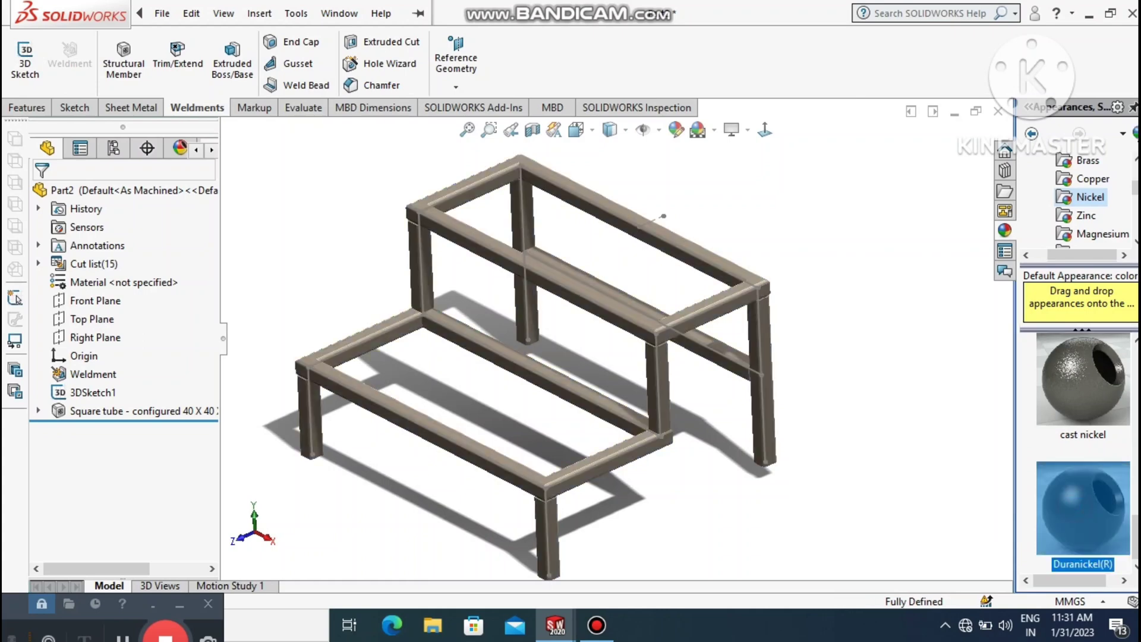
click(870, 496)
Hide all types in the view so the 3D sketch lines no longer overlay the frame
click(162, 13)
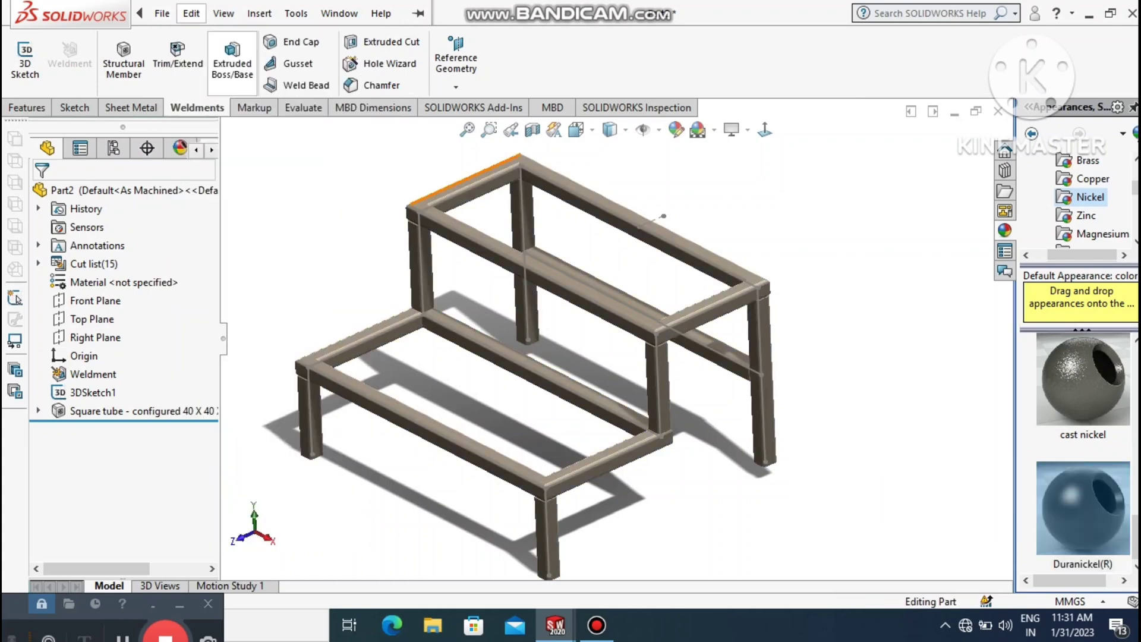
mouse_move(223, 13)
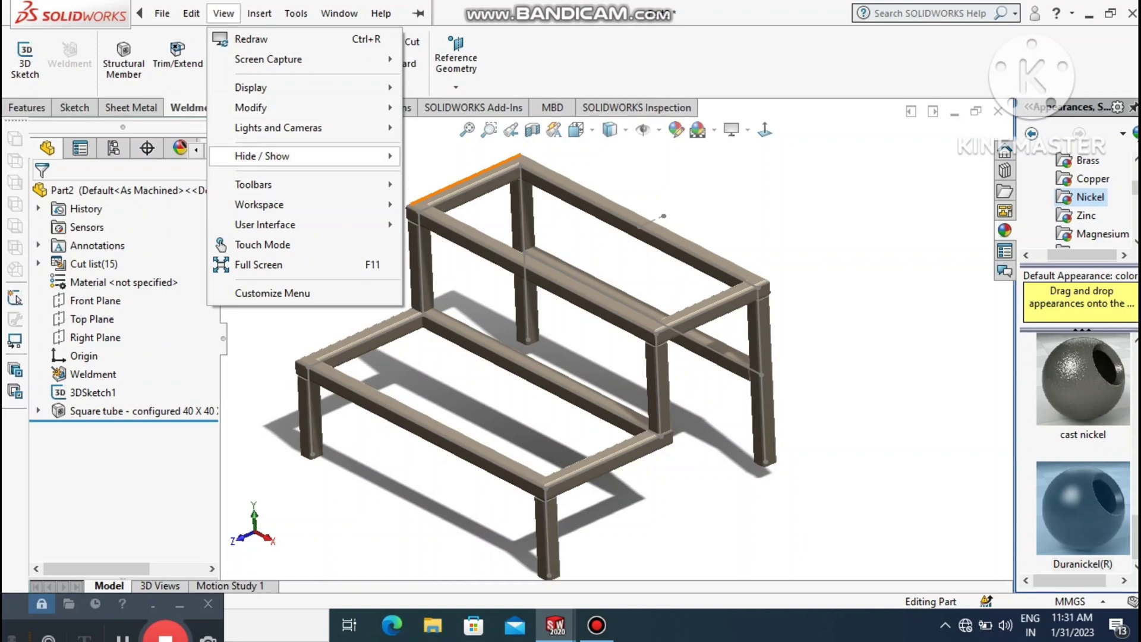
mouse_move(261, 156)
click(458, 37)
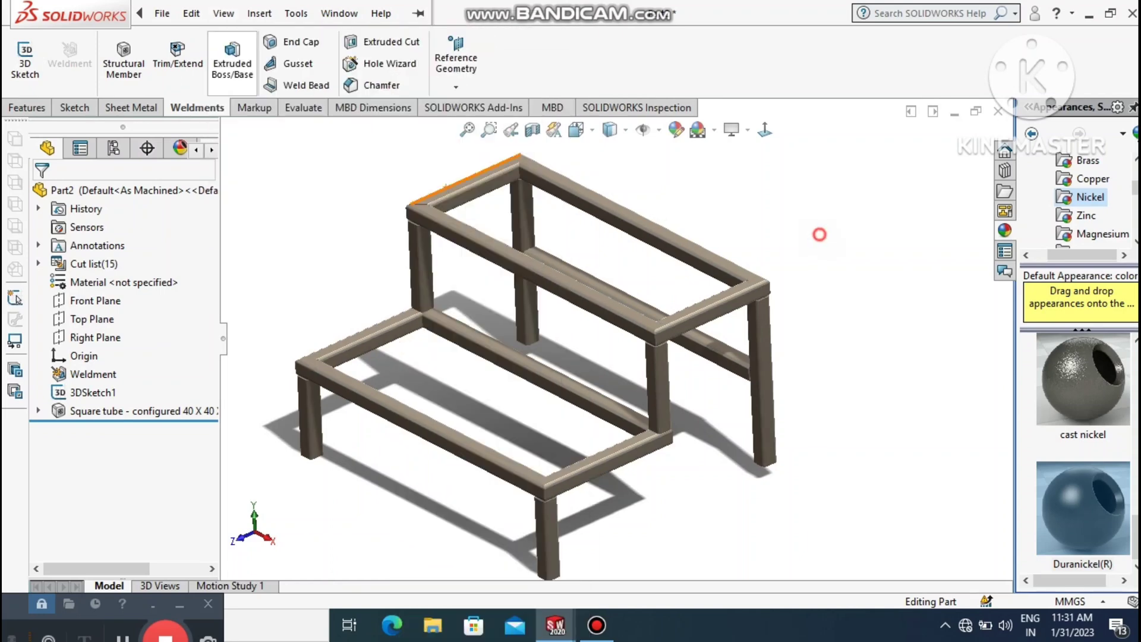
Start a triangular-profile gusset and set both of its leg lengths, d1 and d2, to 50 mm
mouse_move(595, 357)
middle_down()
mouse_move(586, 274)
mouse_move(585, 348)
middle_up()
scroll(613, 512, down, 1)
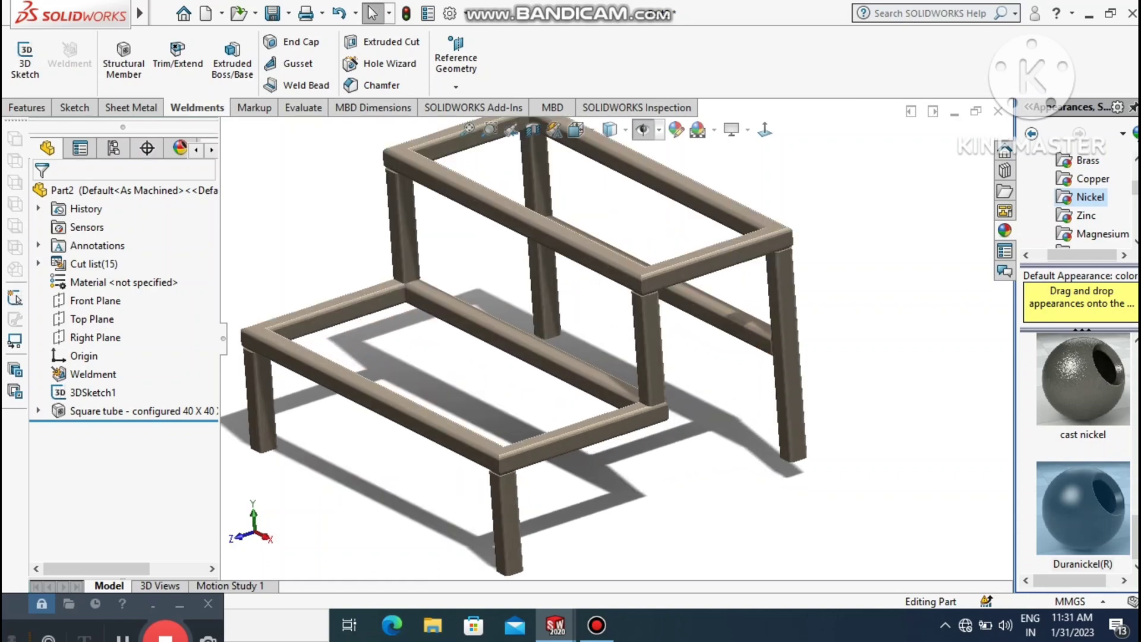
scroll(616, 337, up, 1)
click(305, 69)
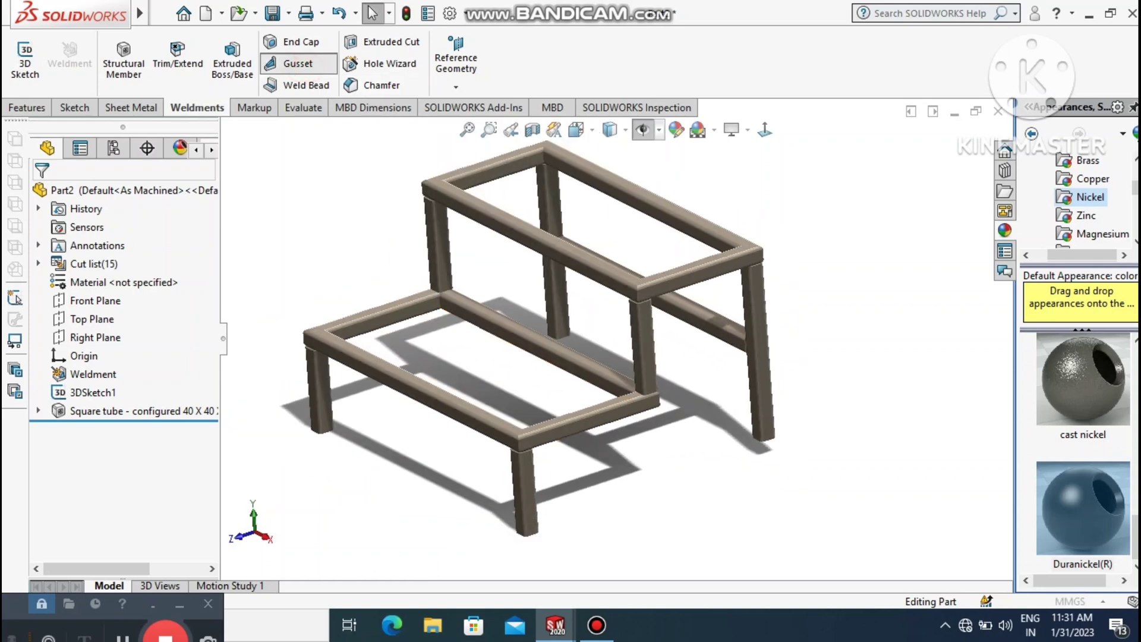
click(294, 63)
double_click(107, 379)
text(50.00mm)
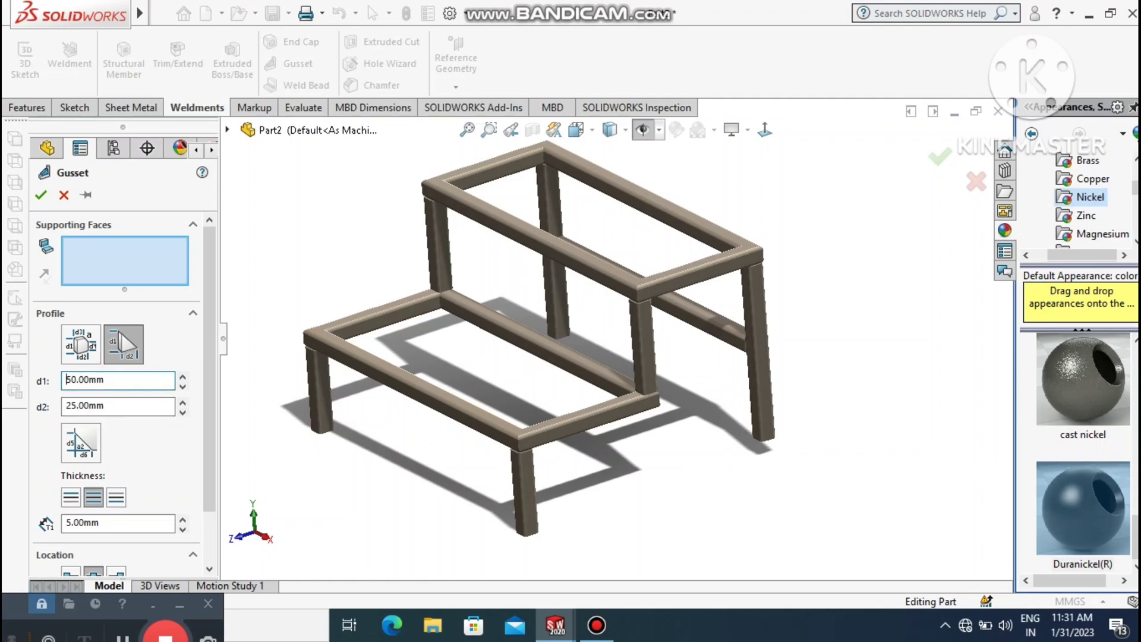
double_click(122, 408)
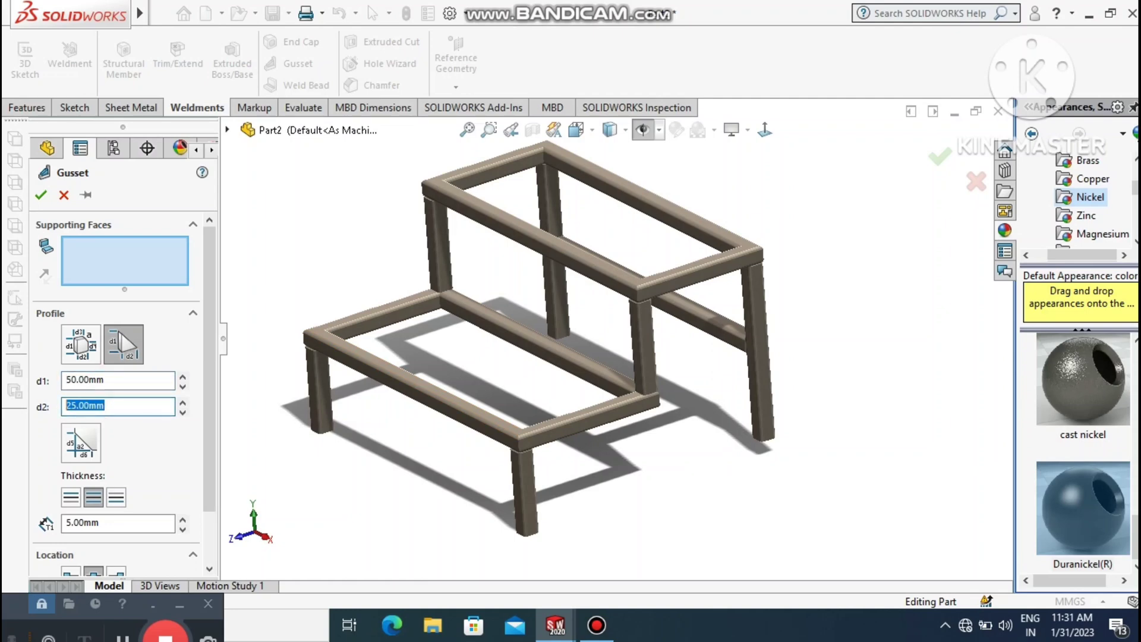
text(5)
Create the gusset, 8 mm thick, between the upper tier's front left leg and the lower tier's left side rail
scroll(440, 261, down, 3)
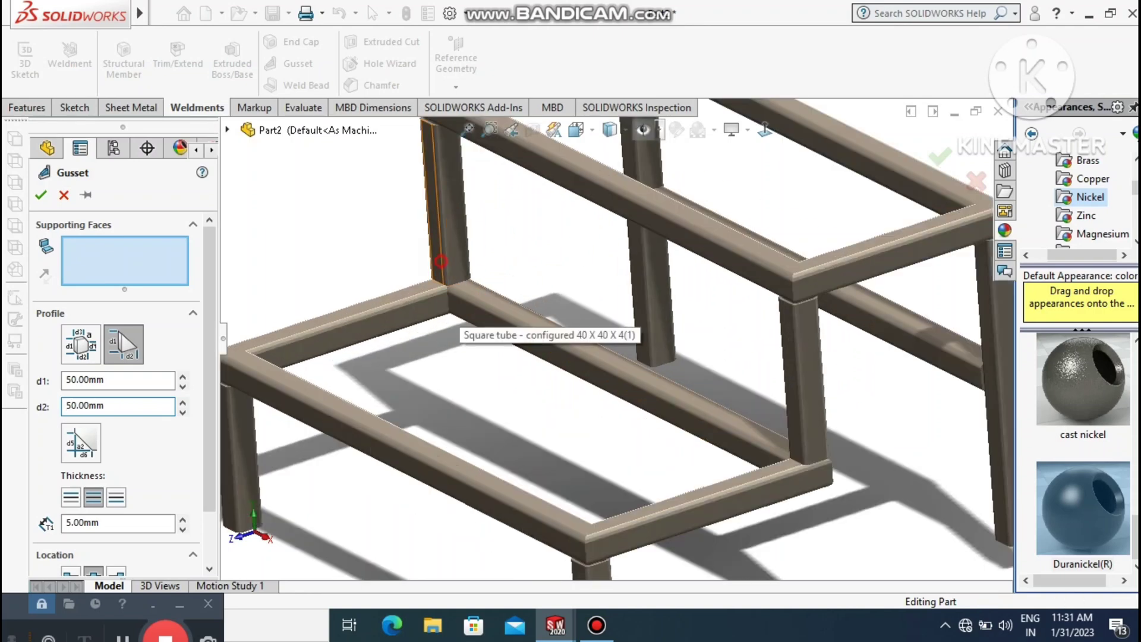
click(440, 261)
click(412, 291)
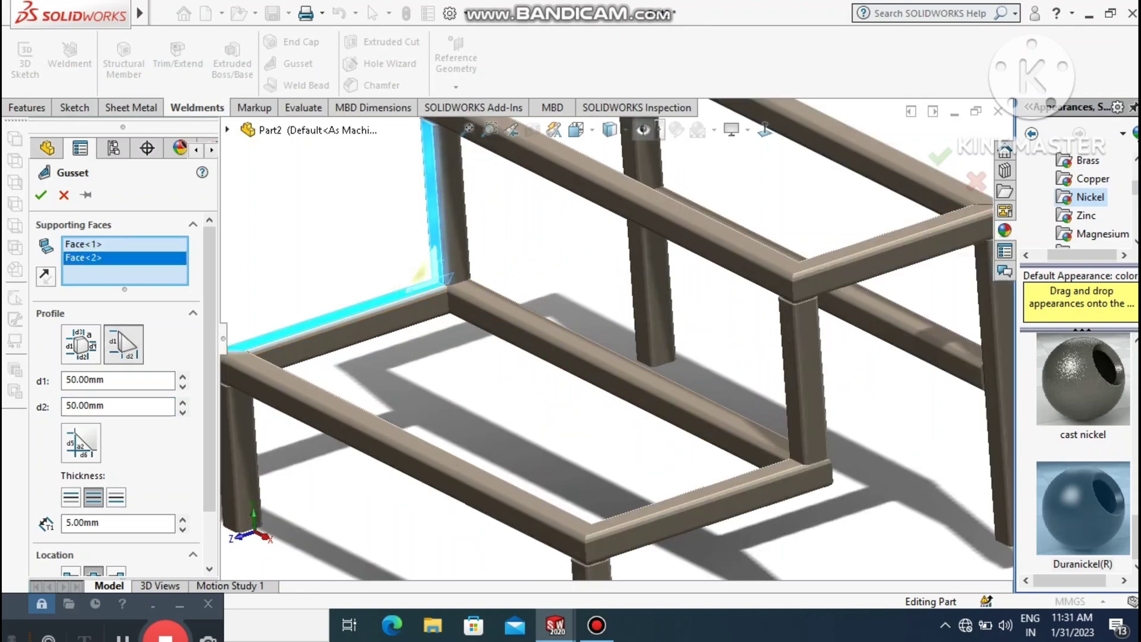
double_click(110, 525)
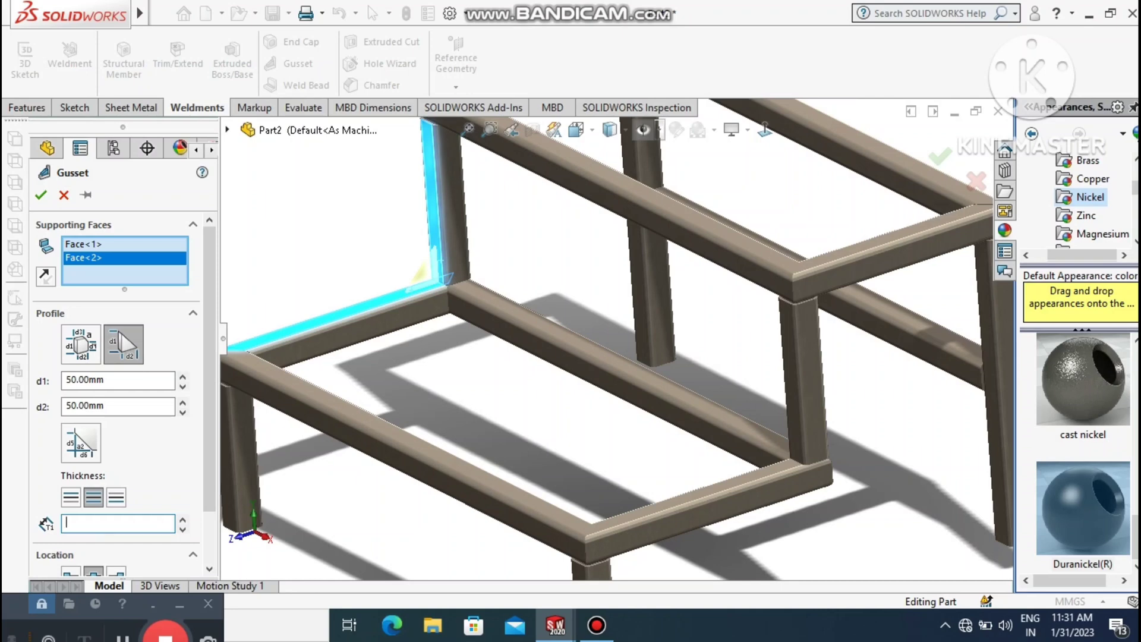
key(BackSpace)
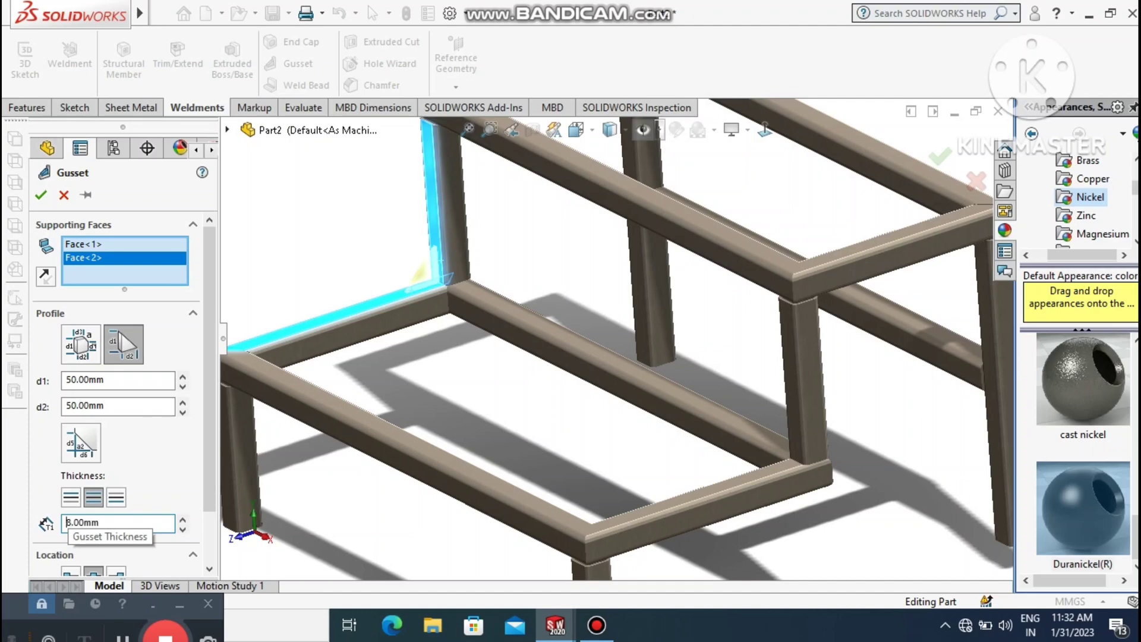
scroll(434, 303, down, 5)
scroll(636, 374, up, 7)
scroll(684, 357, down, 2)
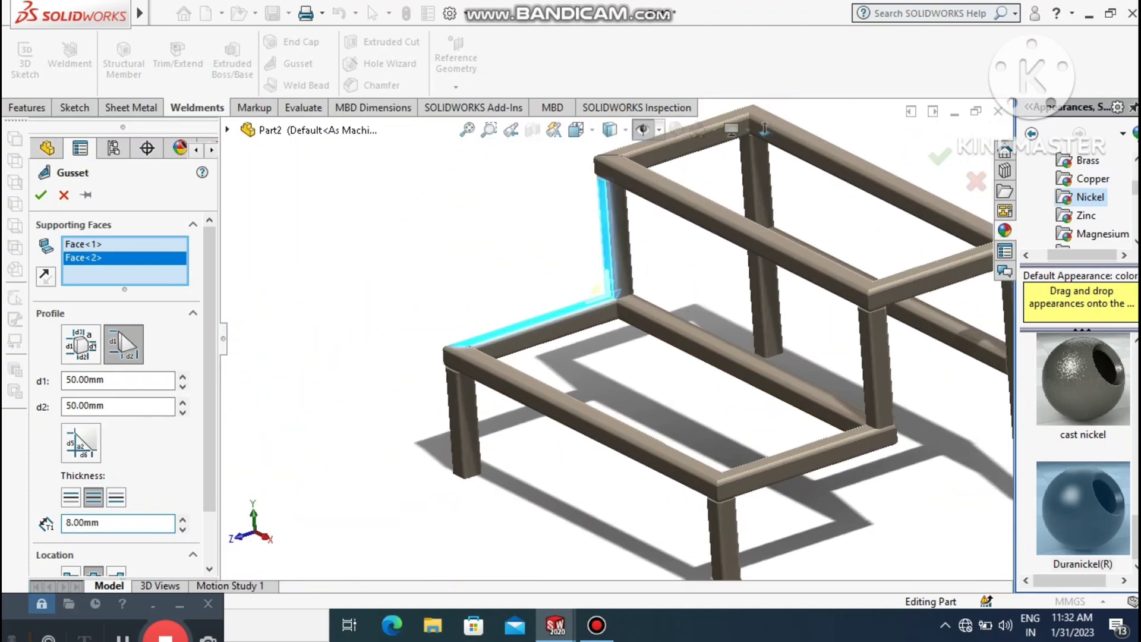
click(41, 195)
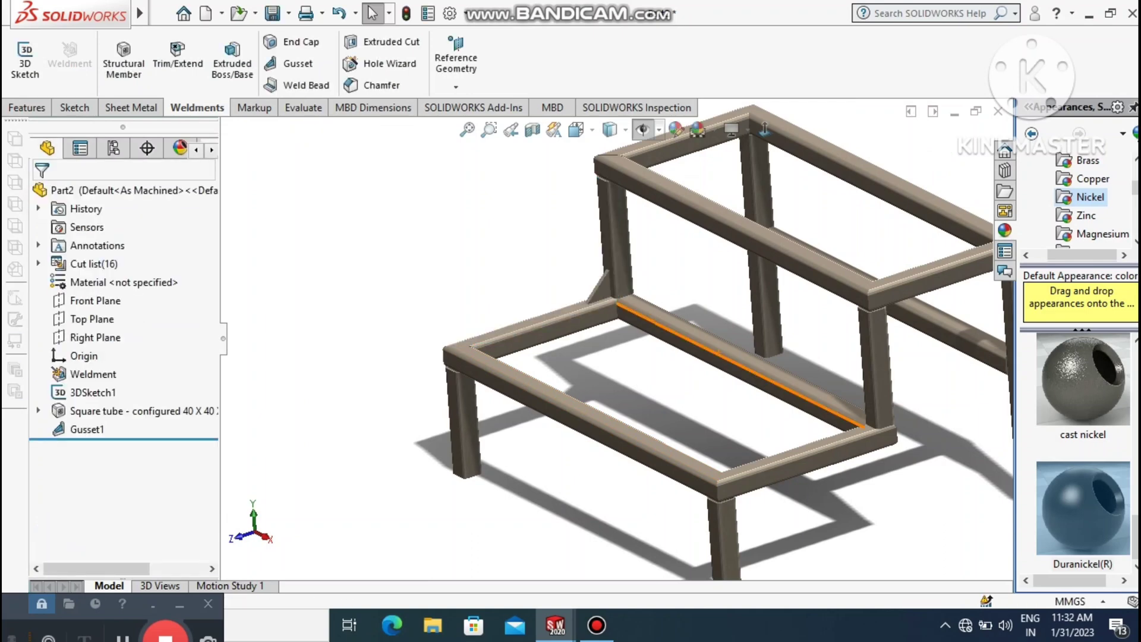
Add a second 50 x 50 x 8 mm gusset between the same leg and the lower tier's rear long rail
scroll(718, 353, down, 2)
scroll(718, 352, up, 3)
scroll(718, 353, down, 1)
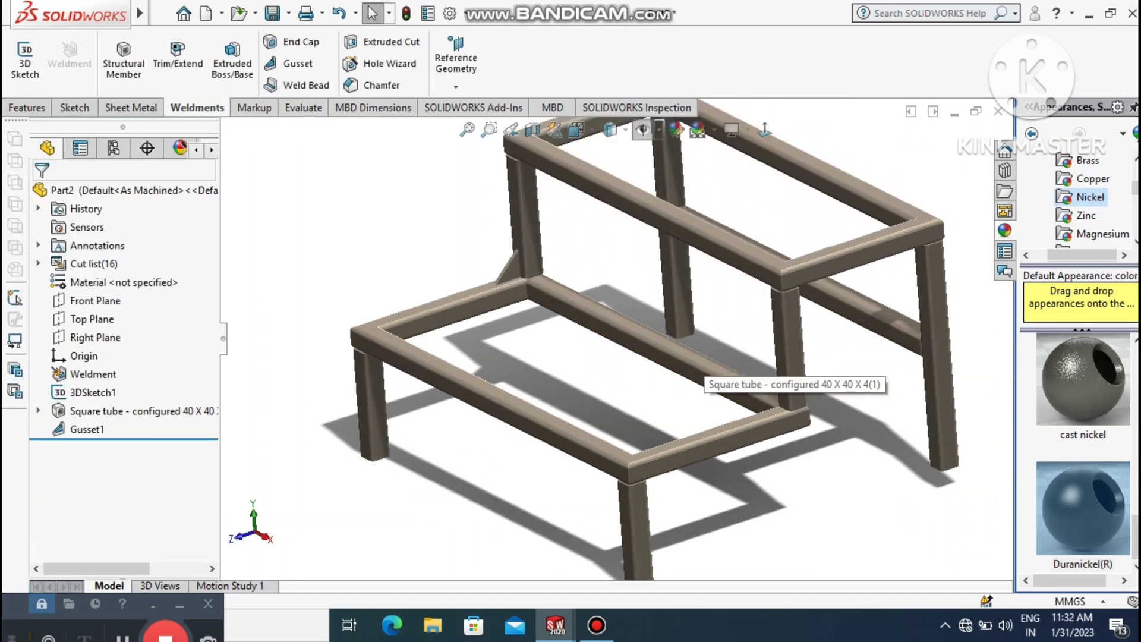
scroll(606, 386, up, 2)
scroll(608, 202, down, 2)
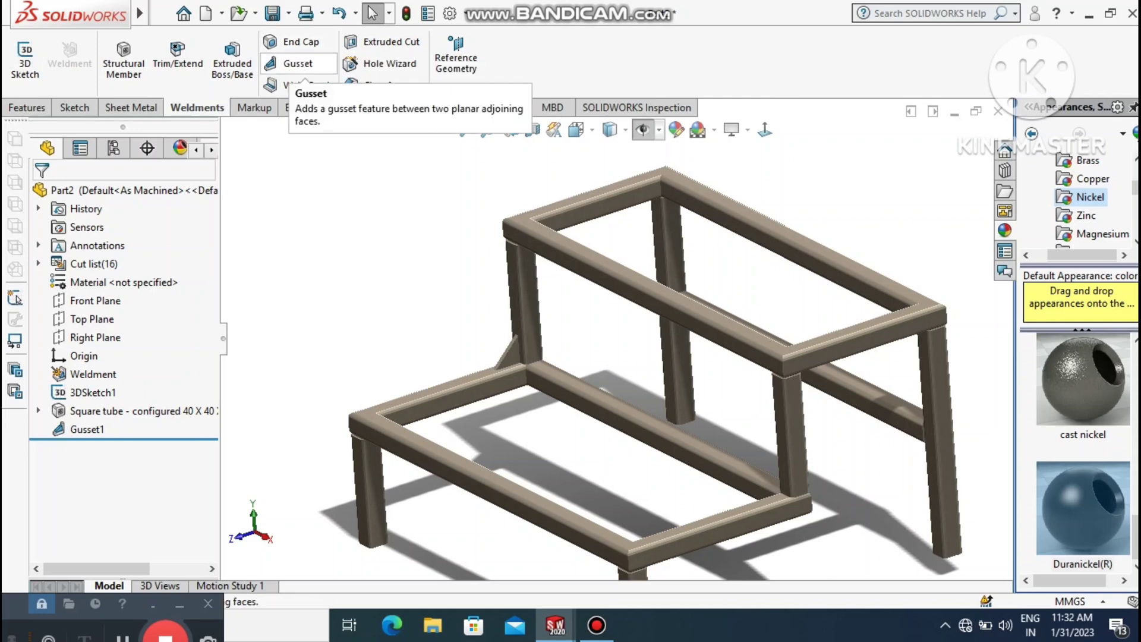
click(297, 63)
click(529, 303)
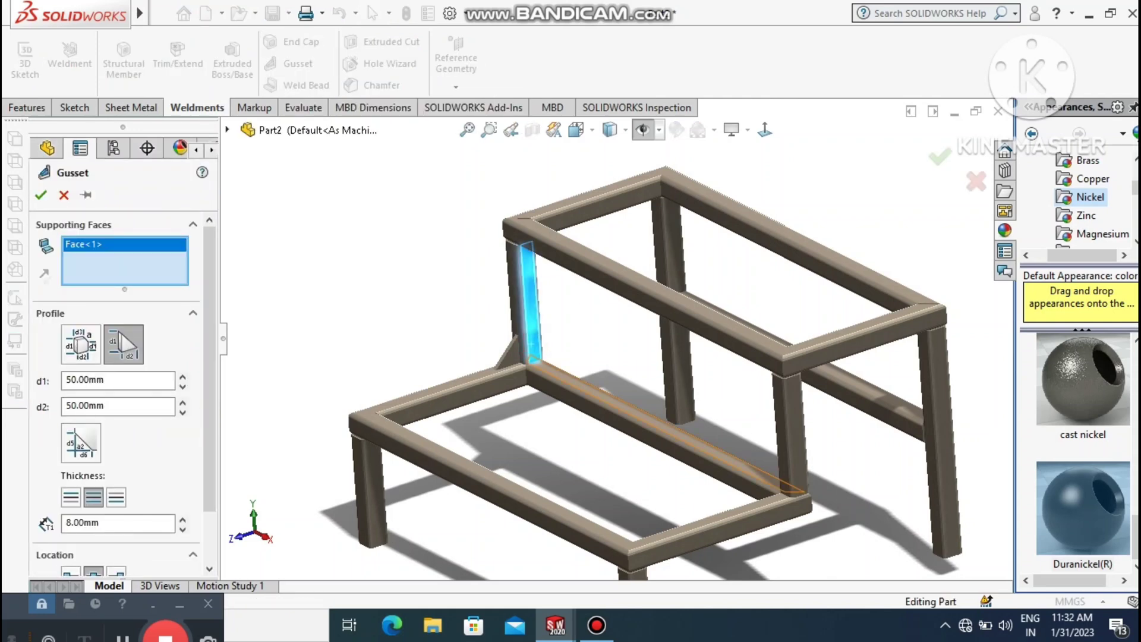
click(603, 390)
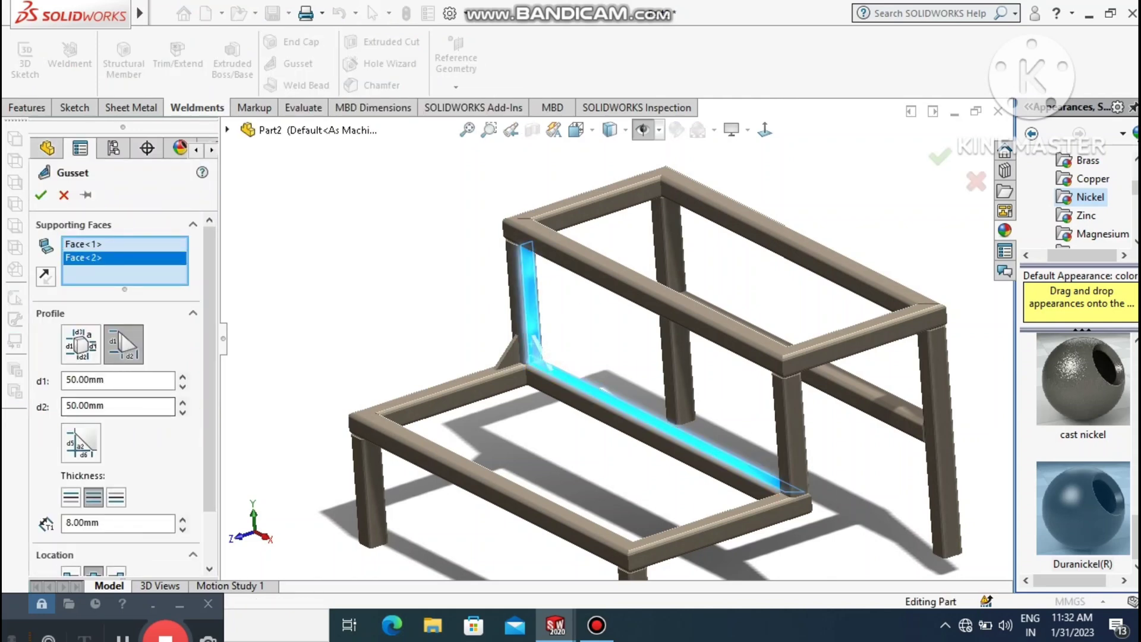
click(40, 195)
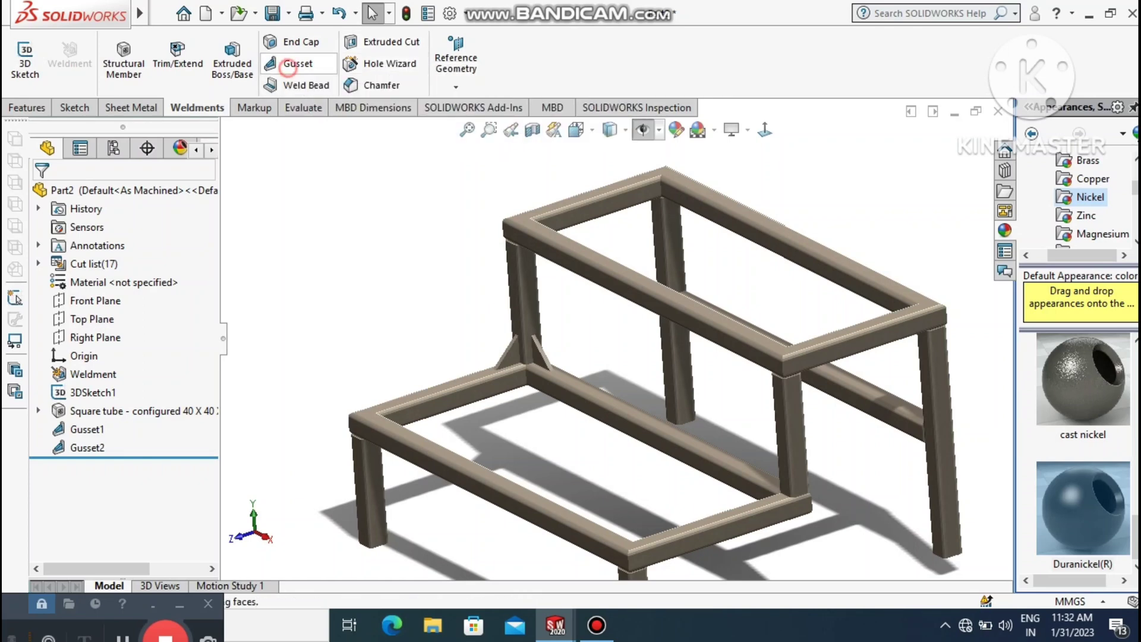
Add a 50 x 50 x 8 mm gusset between the upper tier's front left leg and the underside of its front long rail
click(297, 63)
scroll(699, 179, down, 2)
scroll(654, 250, down, 5)
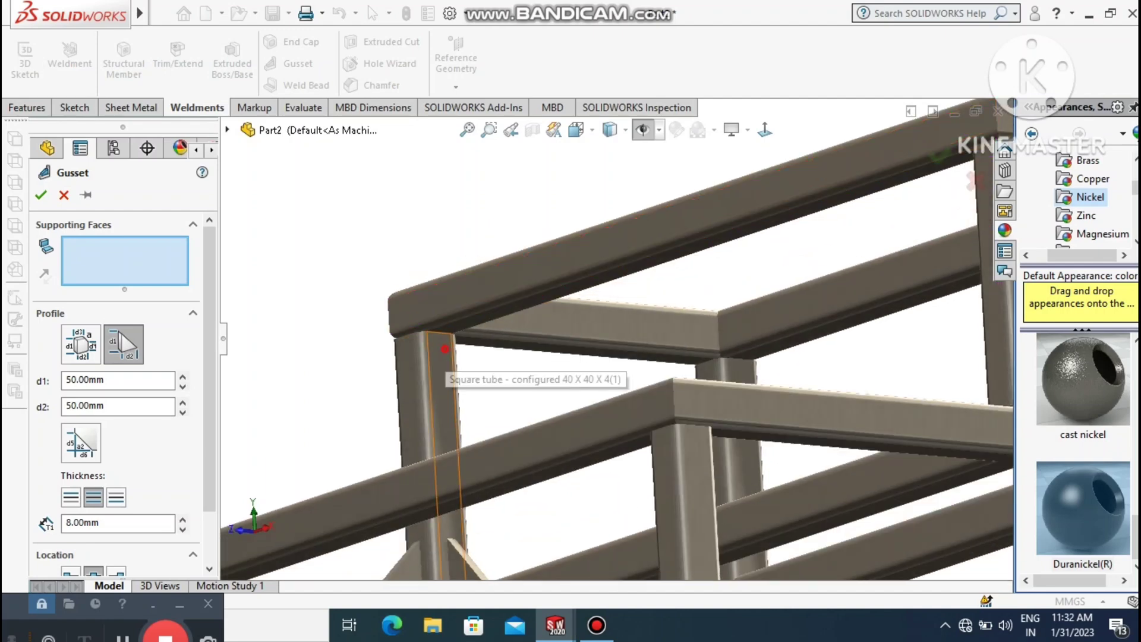
click(445, 443)
click(475, 321)
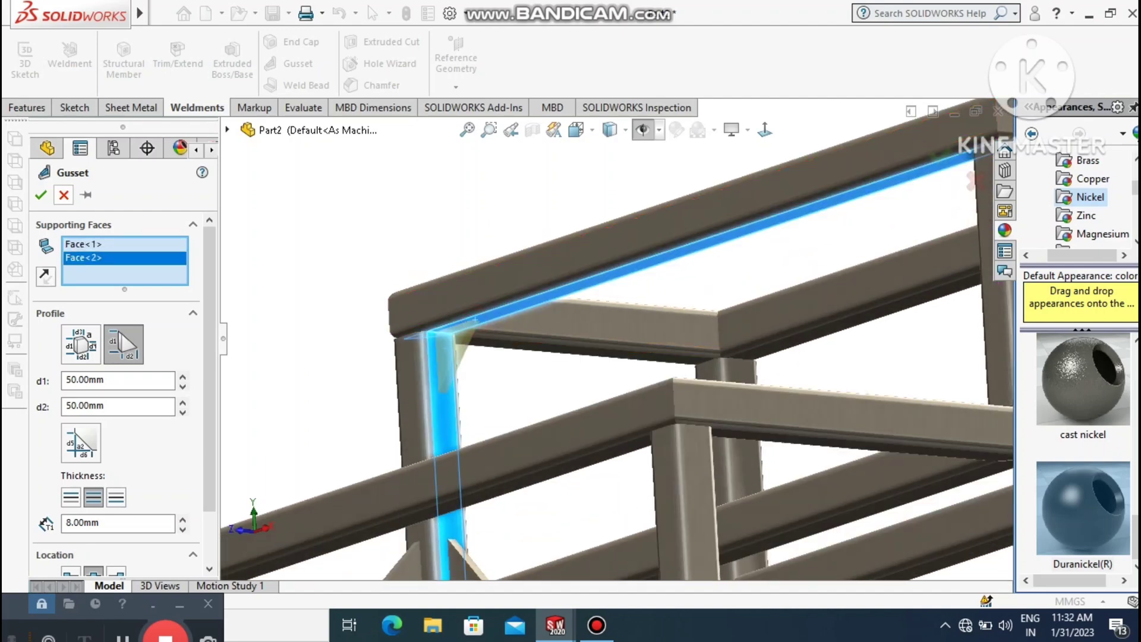
click(40, 195)
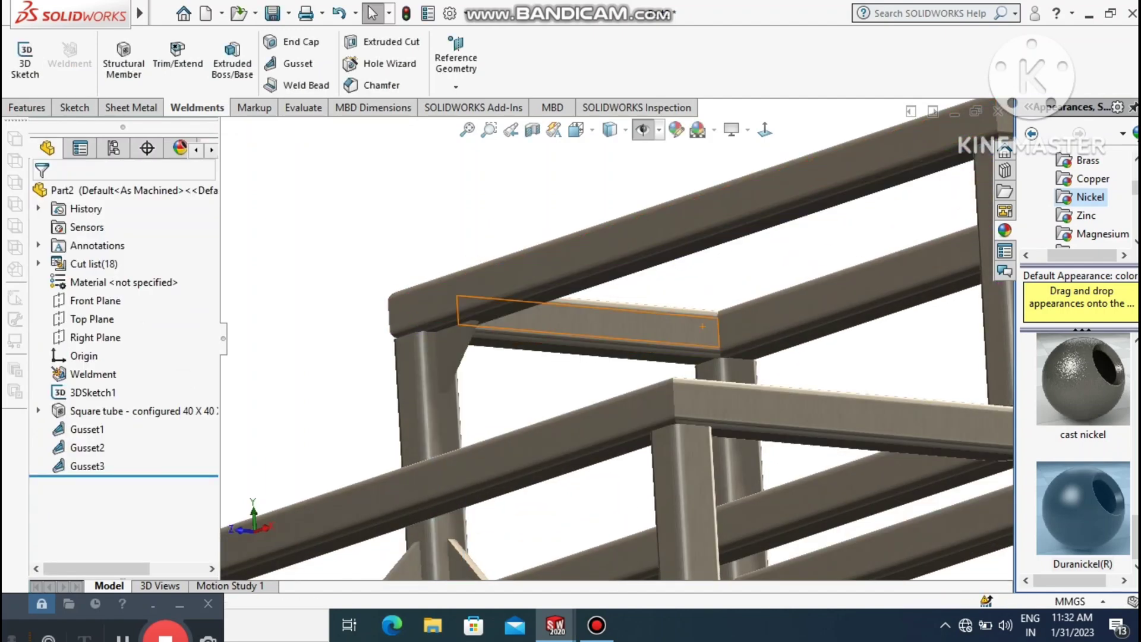
Add a 50 x 50 x 8 mm gusset between the upper tier's rear left leg and the underside of its rear long rail
click(297, 63)
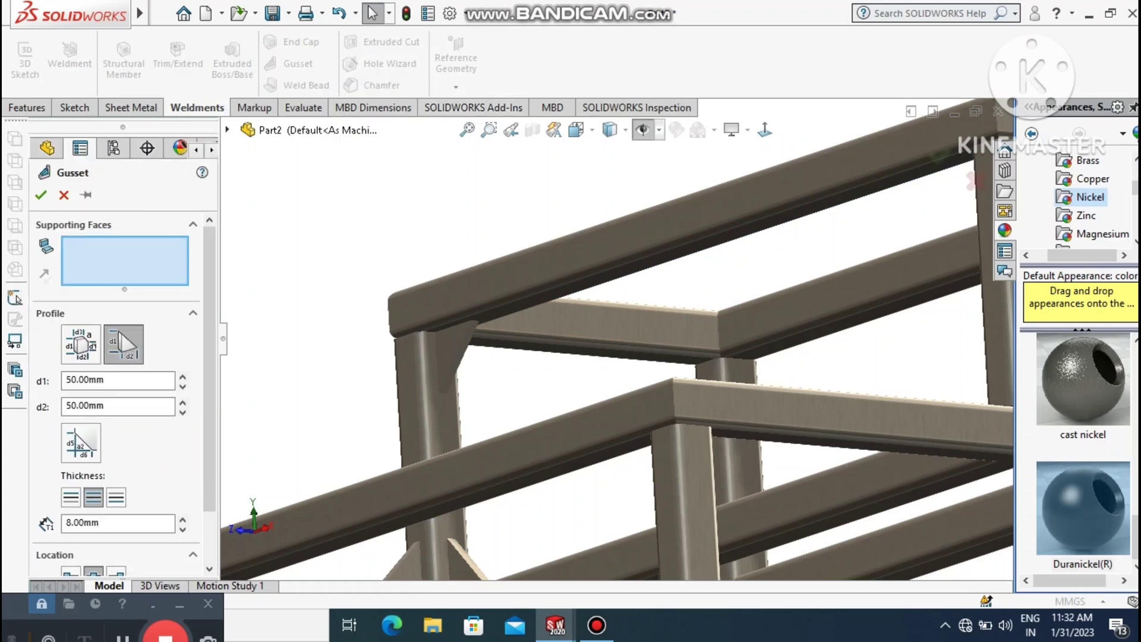
click(741, 377)
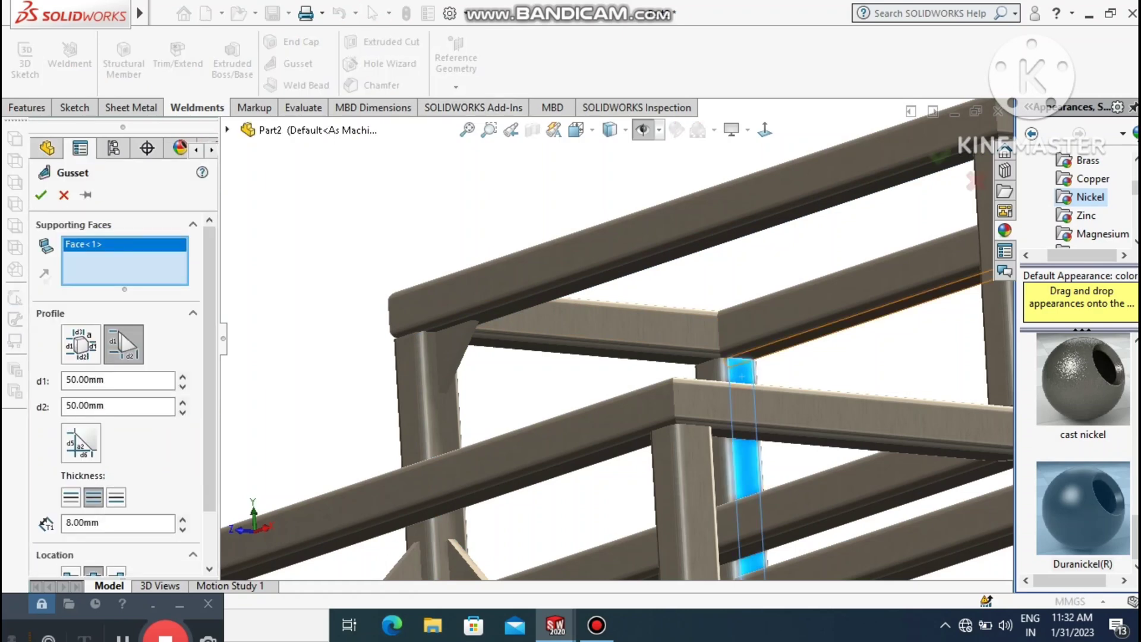
click(789, 340)
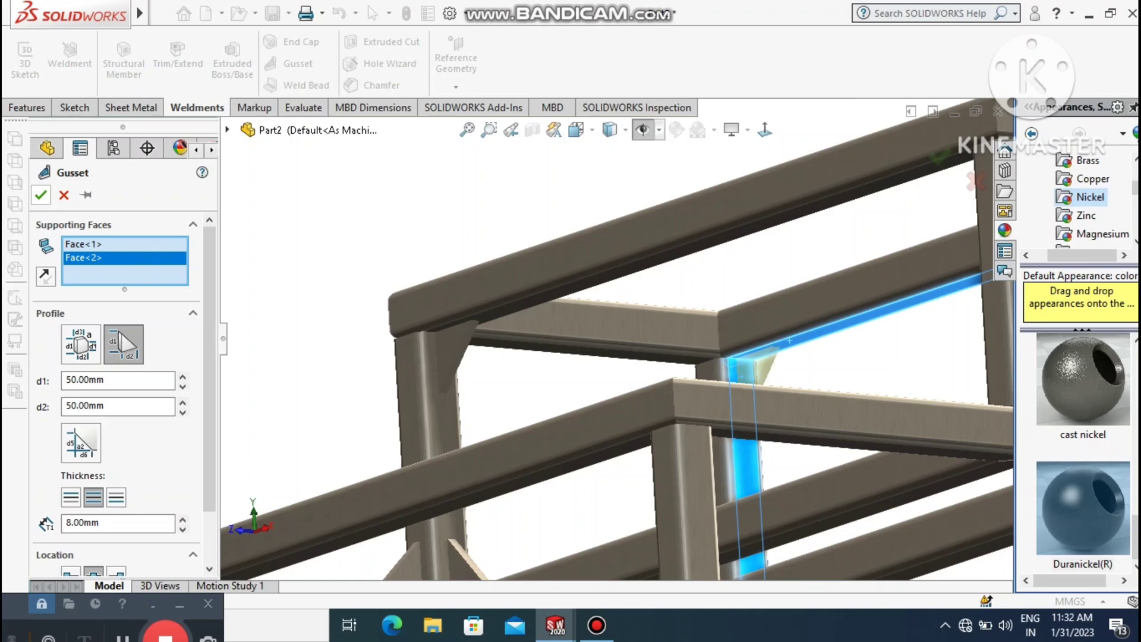
click(41, 195)
scroll(696, 366, down, 1)
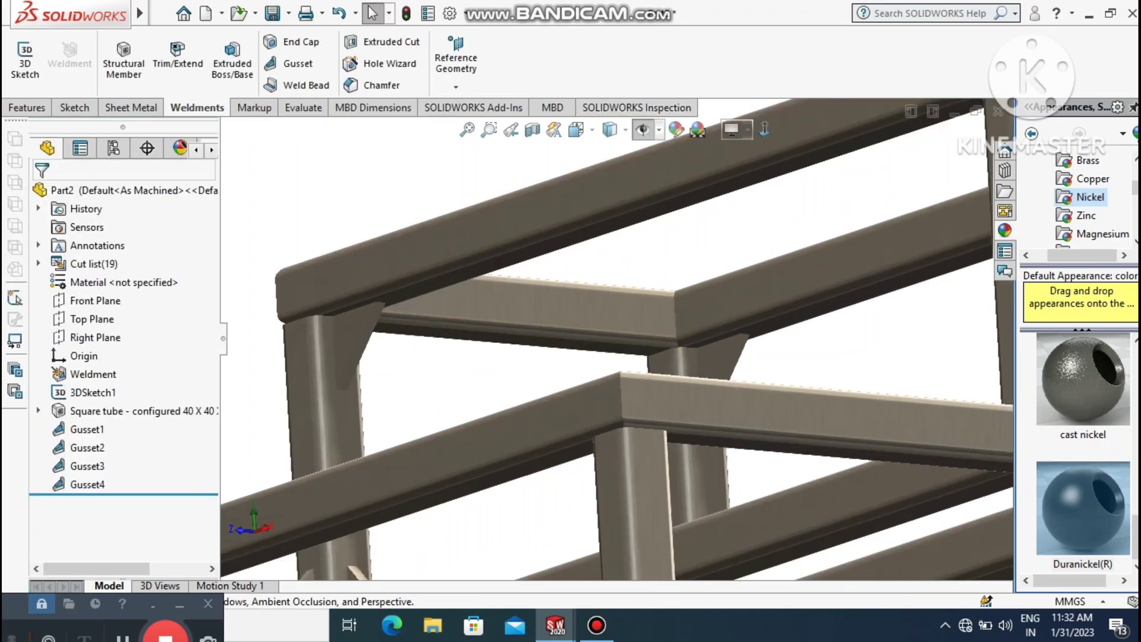
Change a shading effect in the view settings and add a 50 x 50 x 8 mm gusset joining the rear left leg to the upper left side rail
click(733, 129)
click(800, 191)
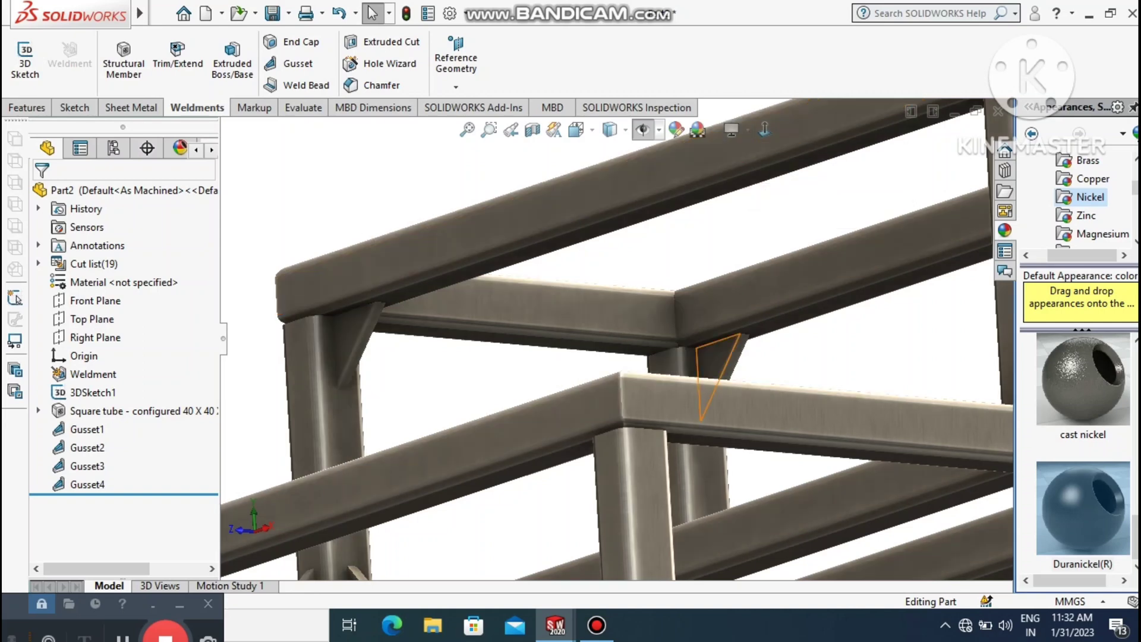
ctrl+middle_drag(722, 370, 698, 365)
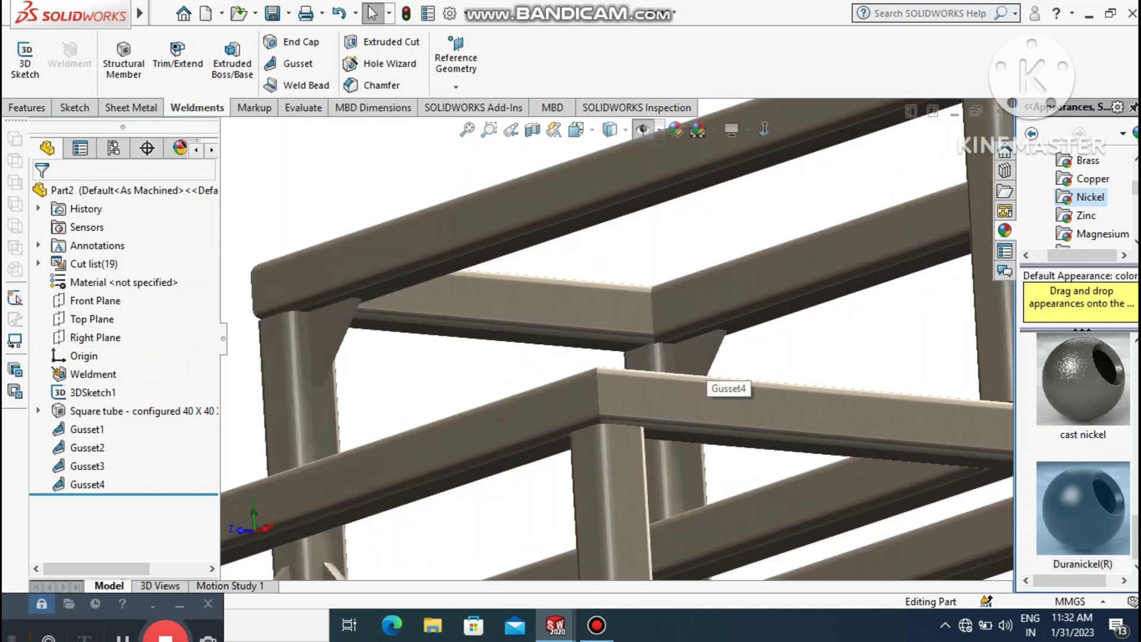
click(297, 63)
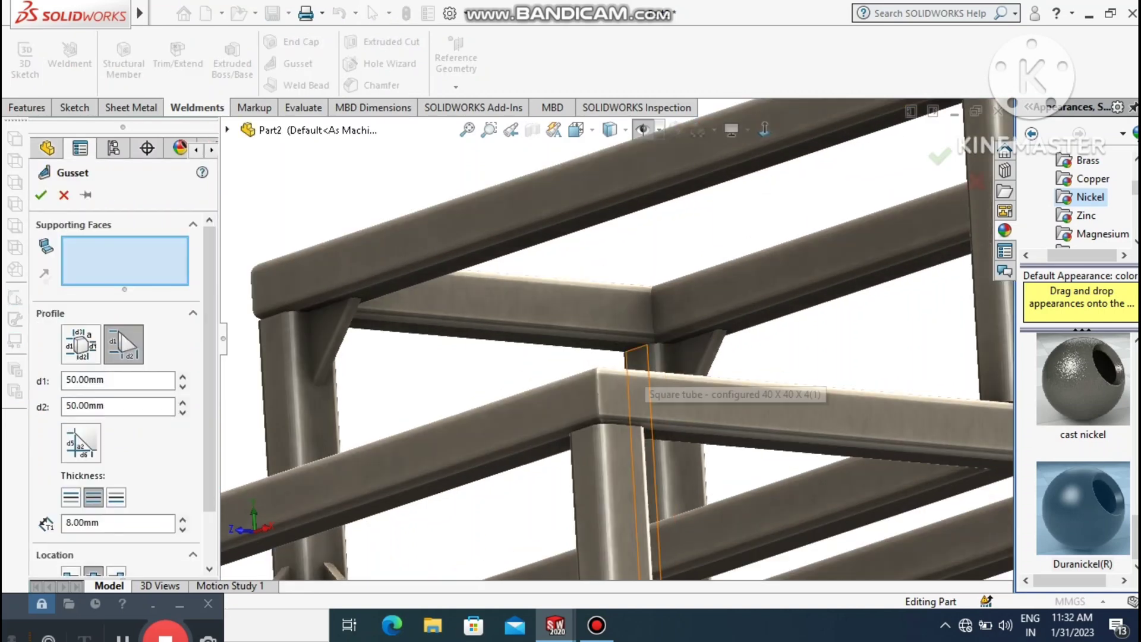
click(650, 451)
click(476, 330)
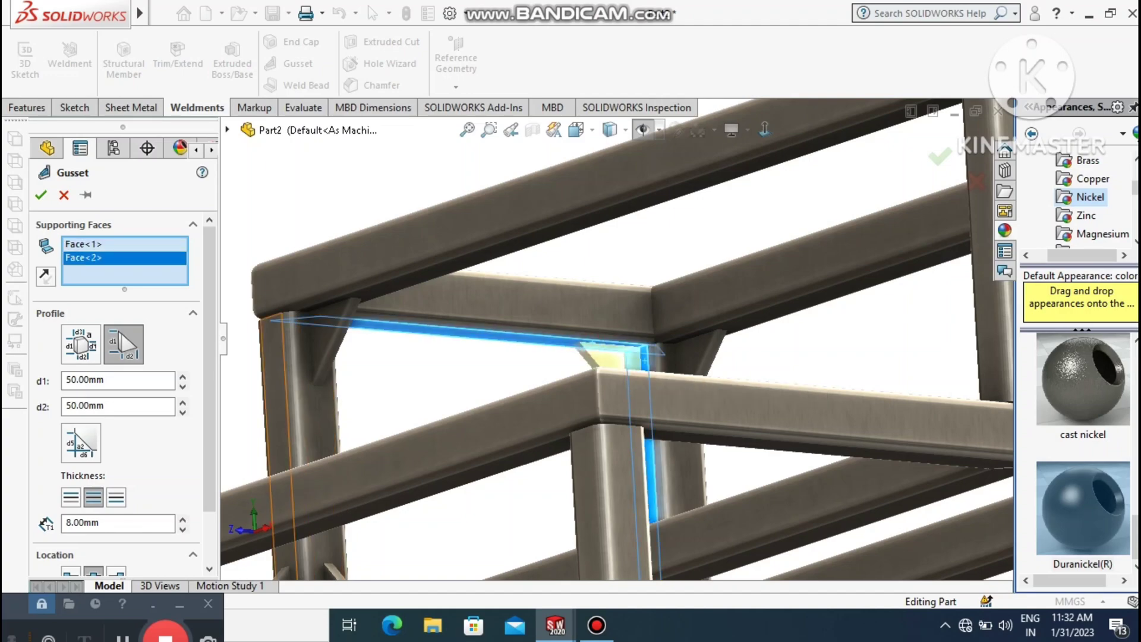
click(40, 194)
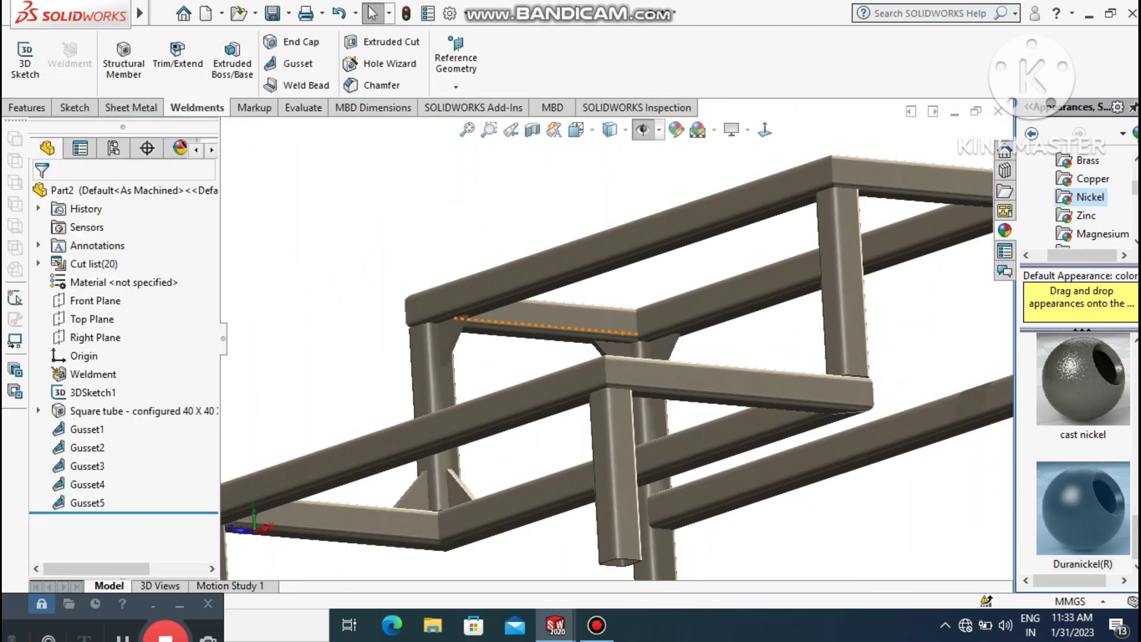
Add a 50 x 50 x 8 mm gusset between the upper tier's front left leg and the underside of its left side rail
middle_drag(604, 337, 832, 321)
scroll(750, 382, down, 3)
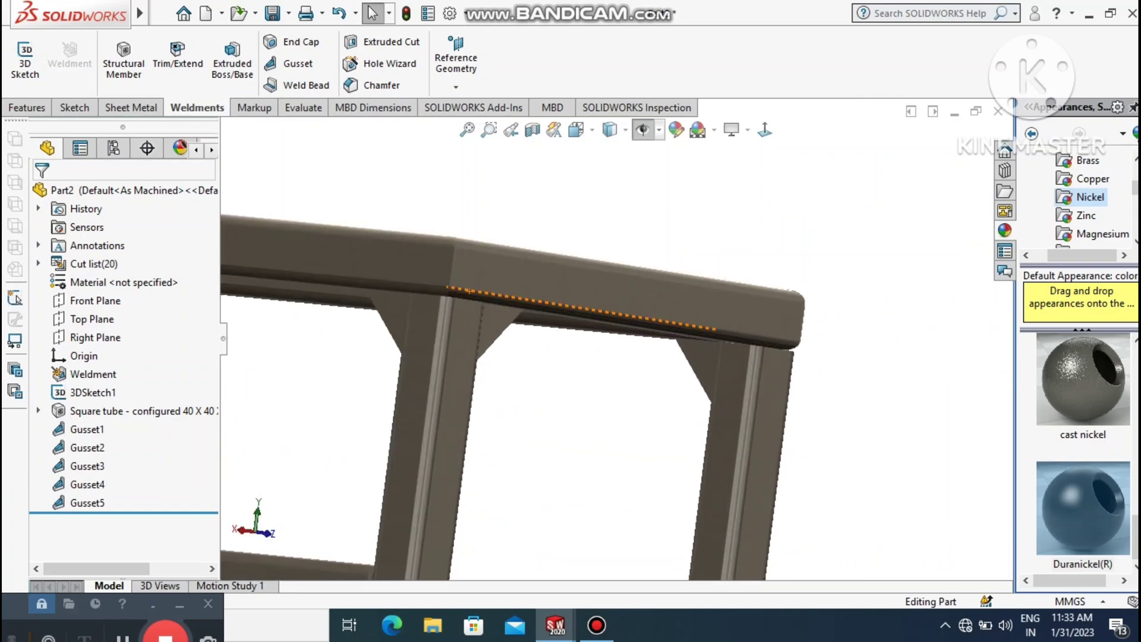
click(298, 63)
click(733, 384)
middle_drag(733, 384, 761, 309)
click(684, 308)
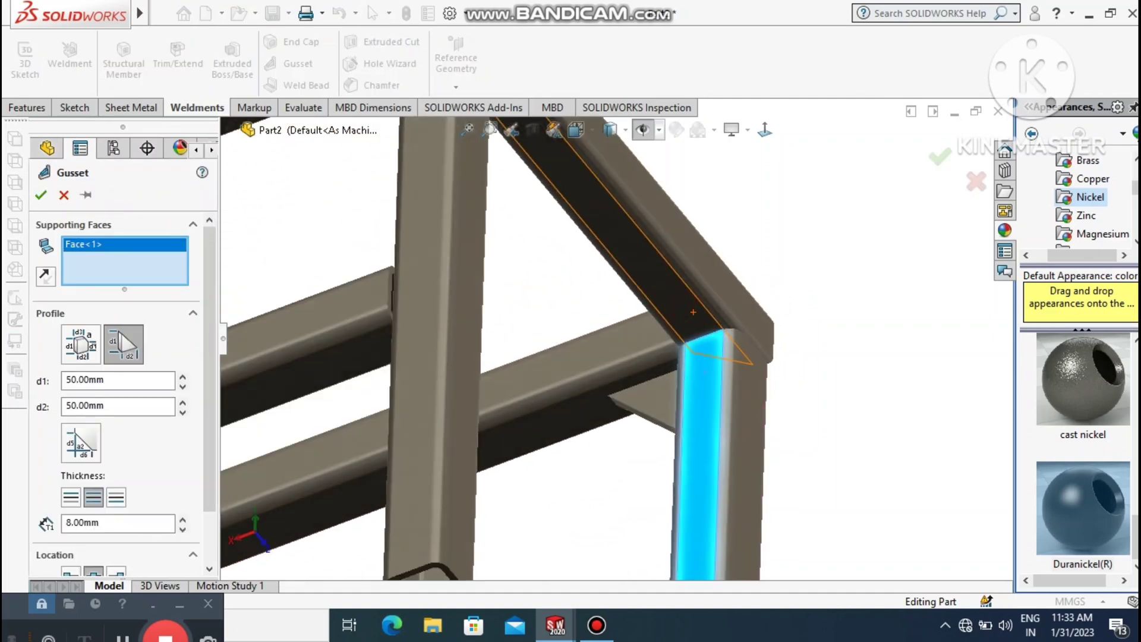
click(693, 312)
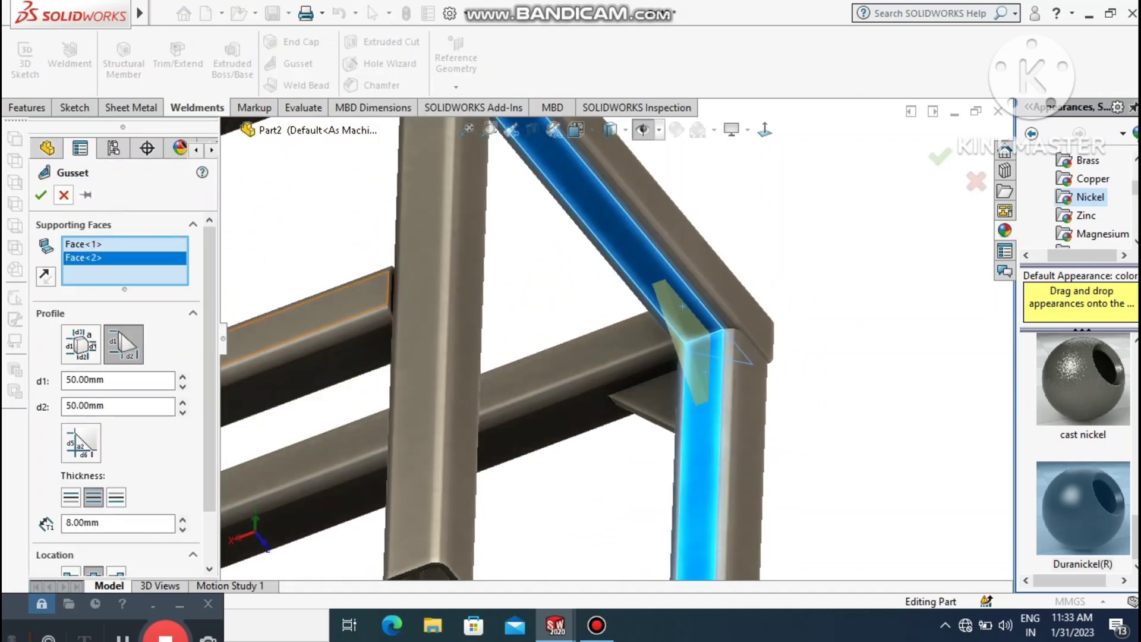
click(41, 195)
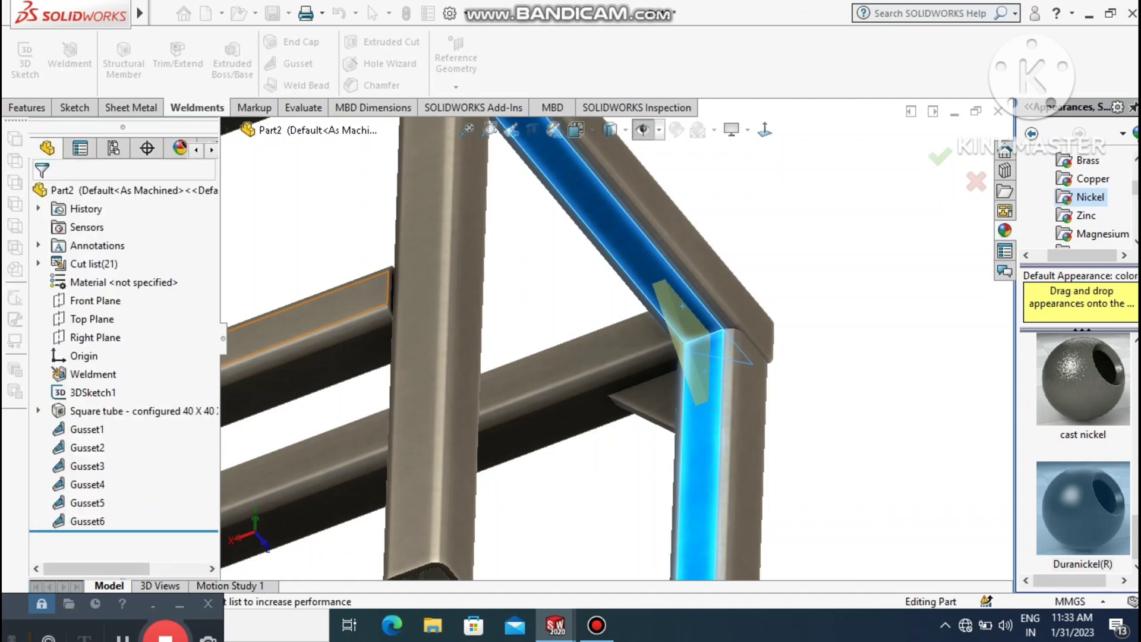
Examine the gusseted corners on the frame's left side from front and angled views of the whole model
scroll(608, 349, up, 3)
middle_drag(657, 384, 586, 390)
scroll(585, 389, up, 2)
key(ctrl+7)
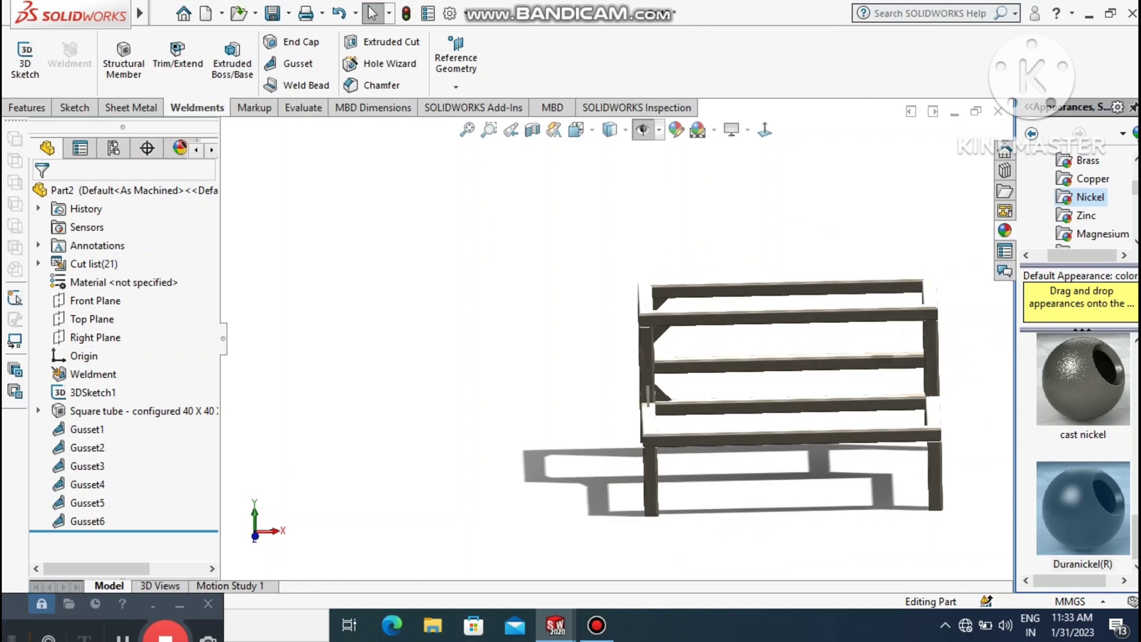
scroll(961, 410, down, 2)
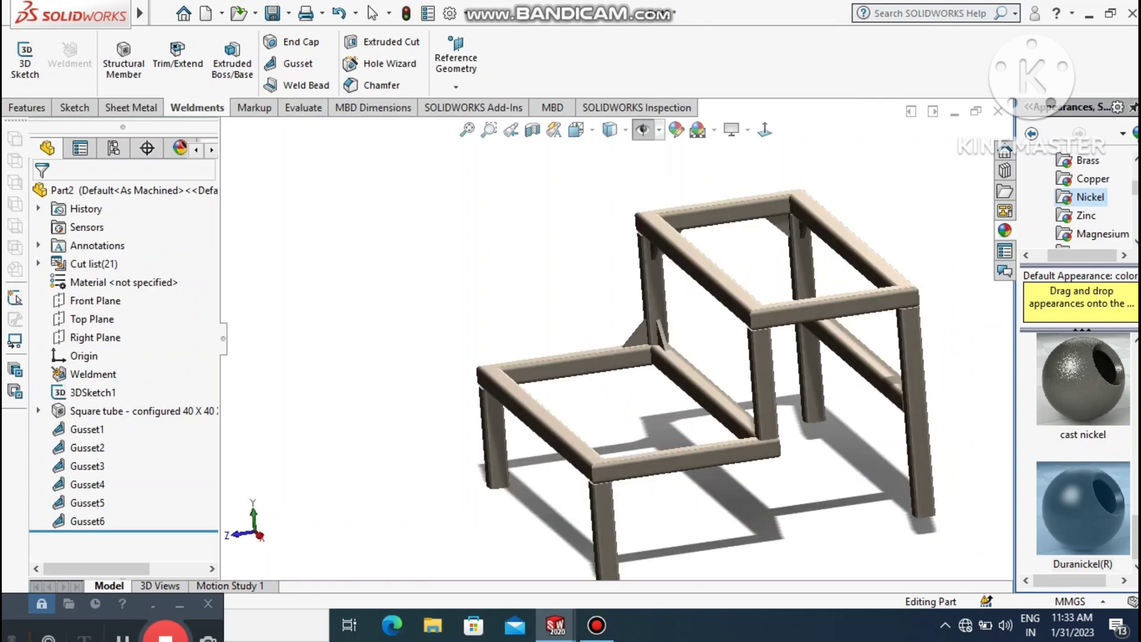
scroll(616, 346, up, 2)
middle_drag(616, 346, 708, 335)
middle_drag(886, 371, 815, 381)
scroll(867, 392, down, 1)
scroll(865, 387, down, 1)
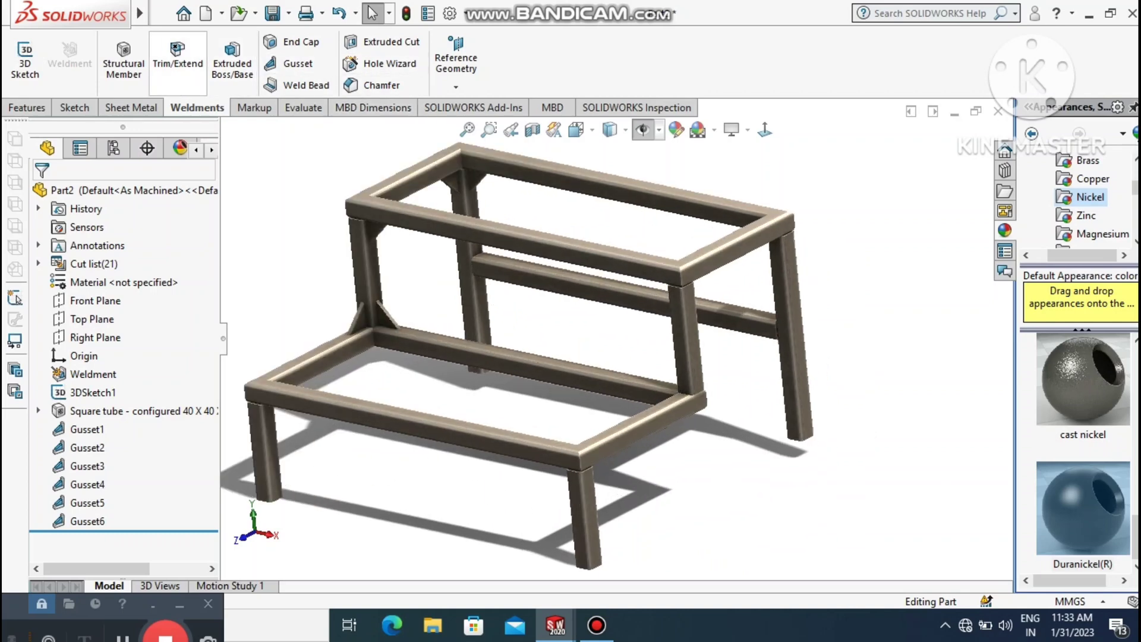
click(28, 108)
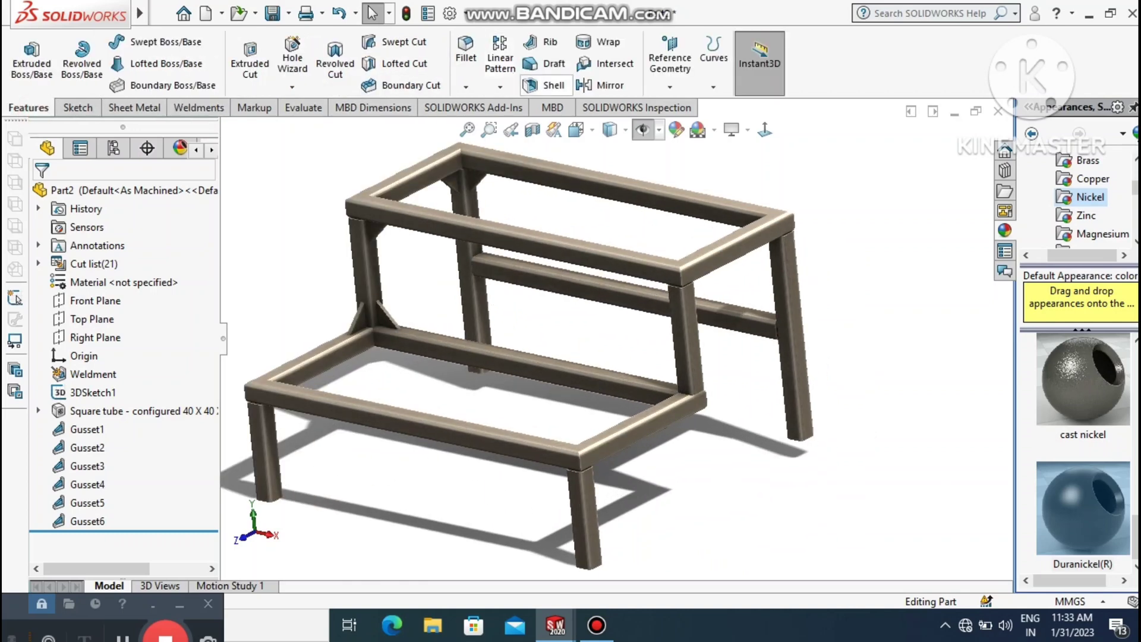
Mirror Gusset1, Gusset2, Gusset4, Gusset5 and Gusset6 across the Right Plane to the opposite side of the frame
click(600, 85)
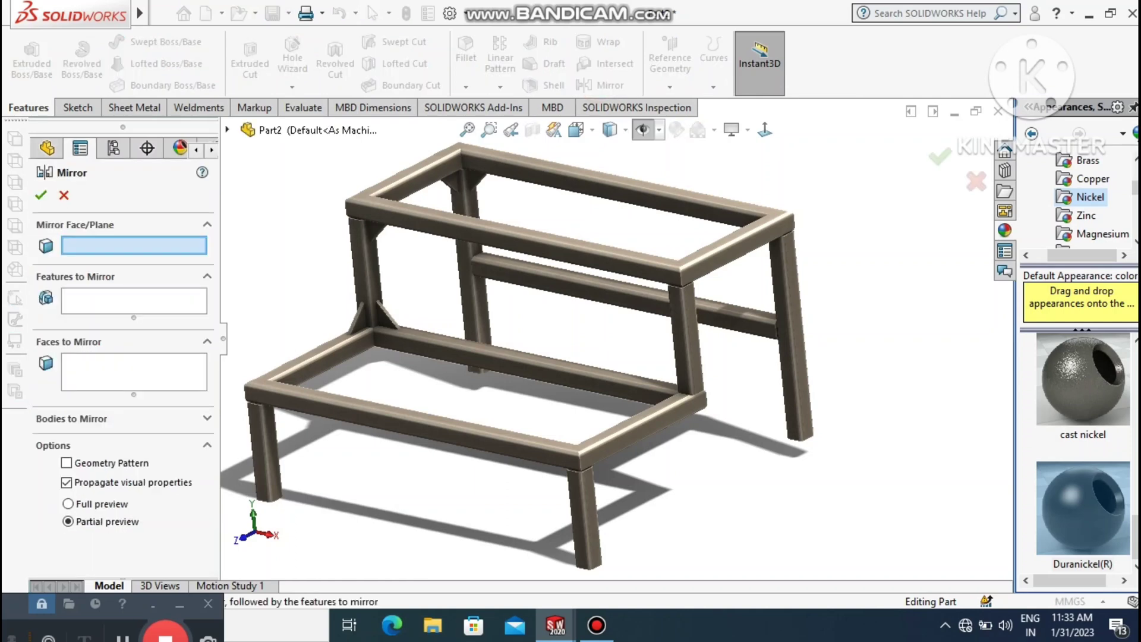
key(c)
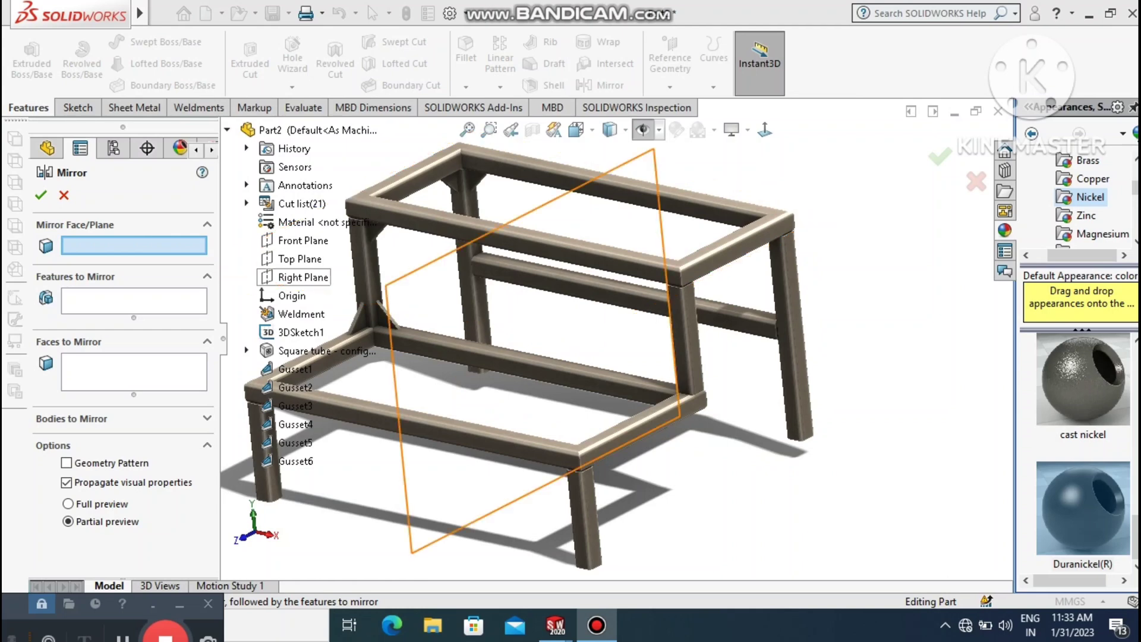
click(302, 277)
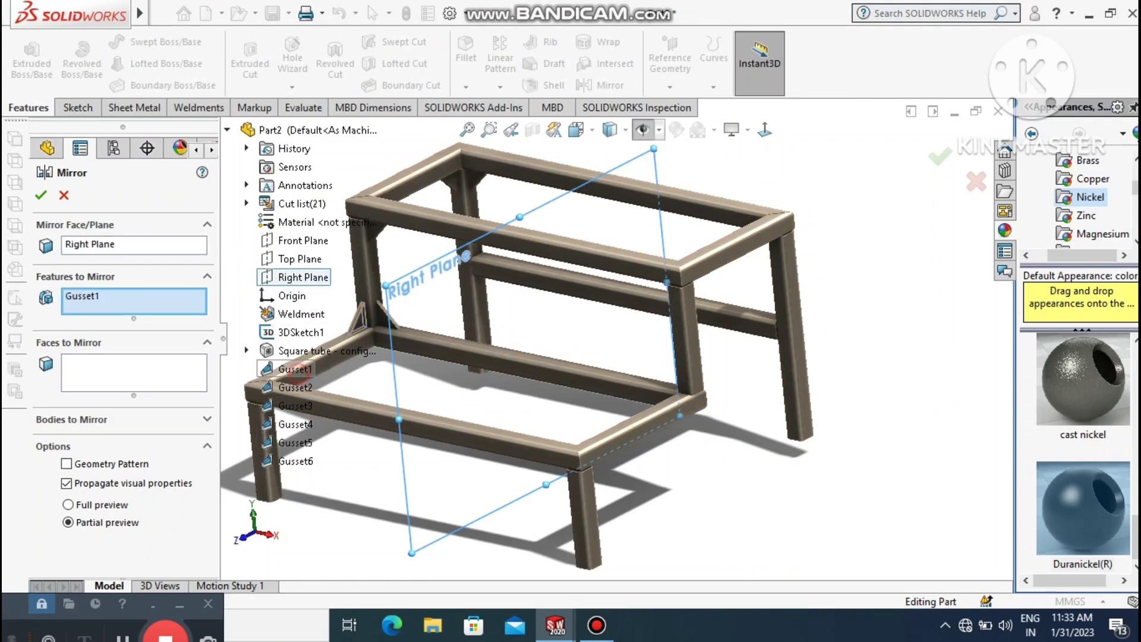
click(295, 368)
click(292, 388)
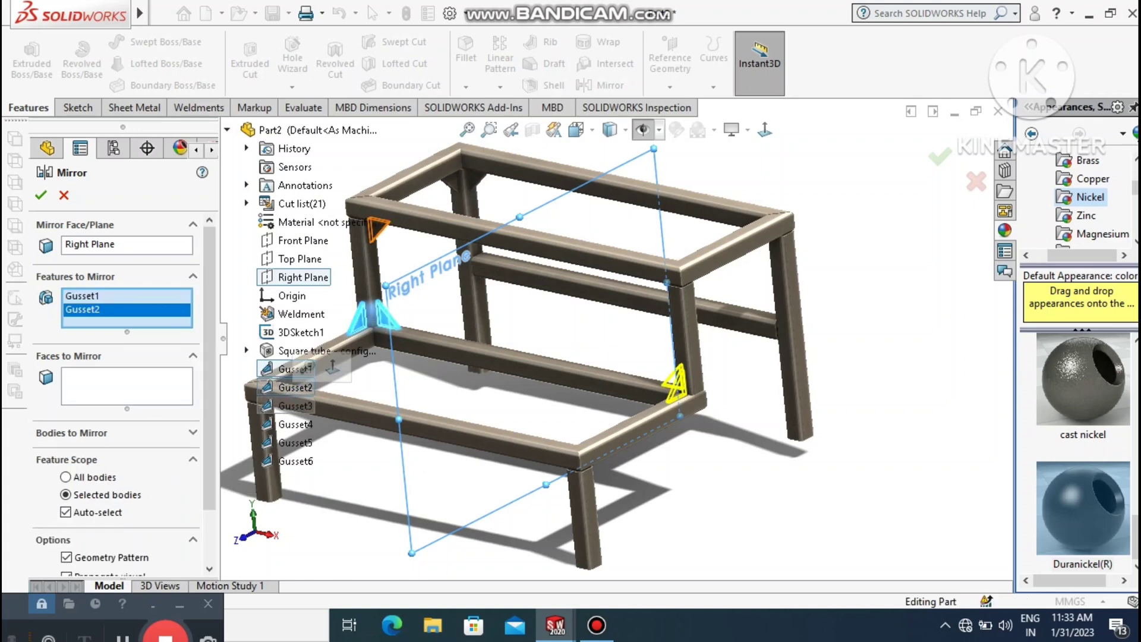
click(296, 423)
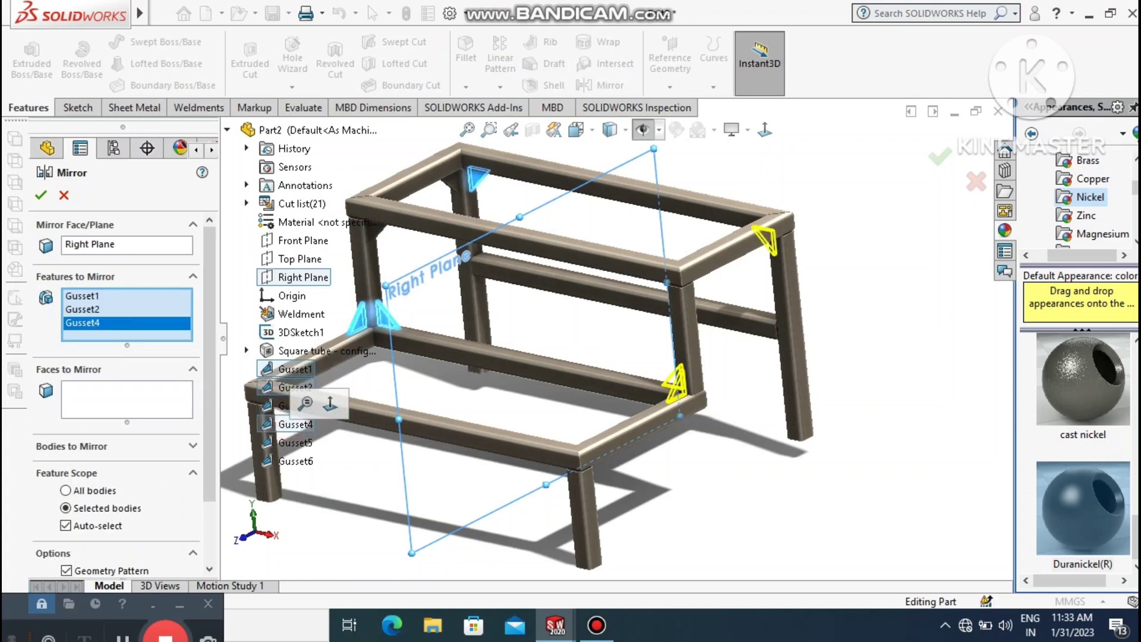
click(296, 443)
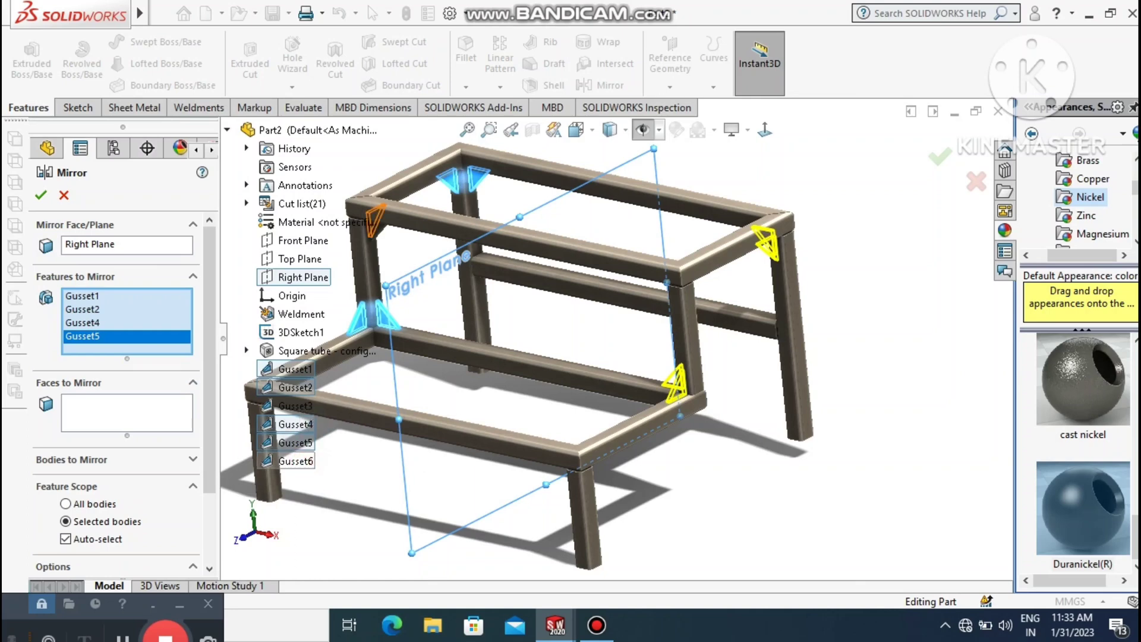
click(295, 461)
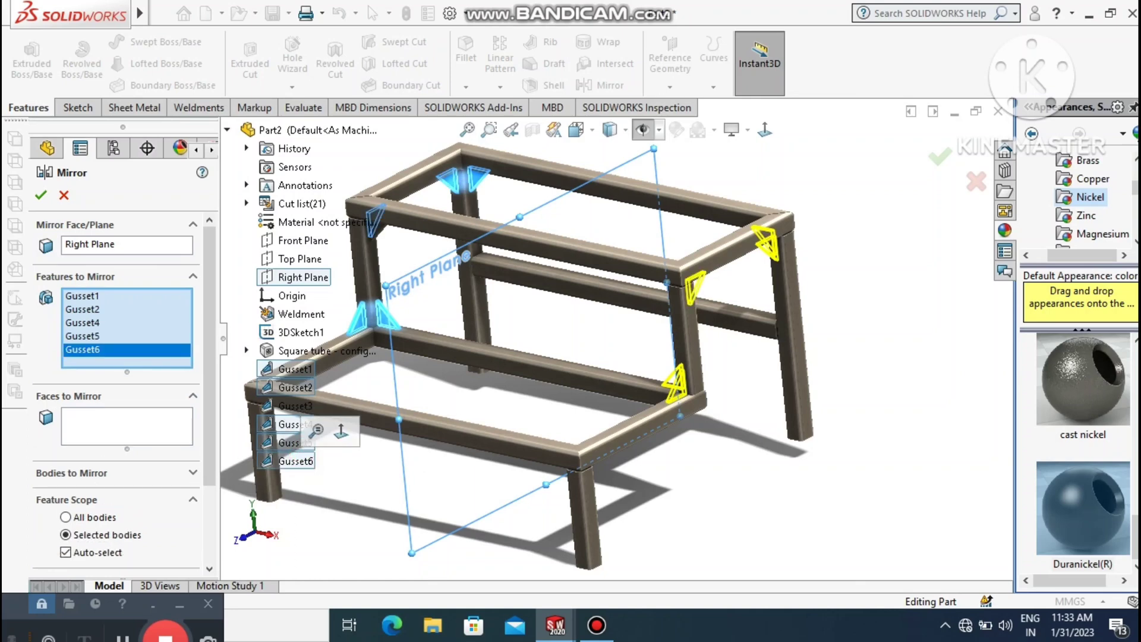
click(42, 195)
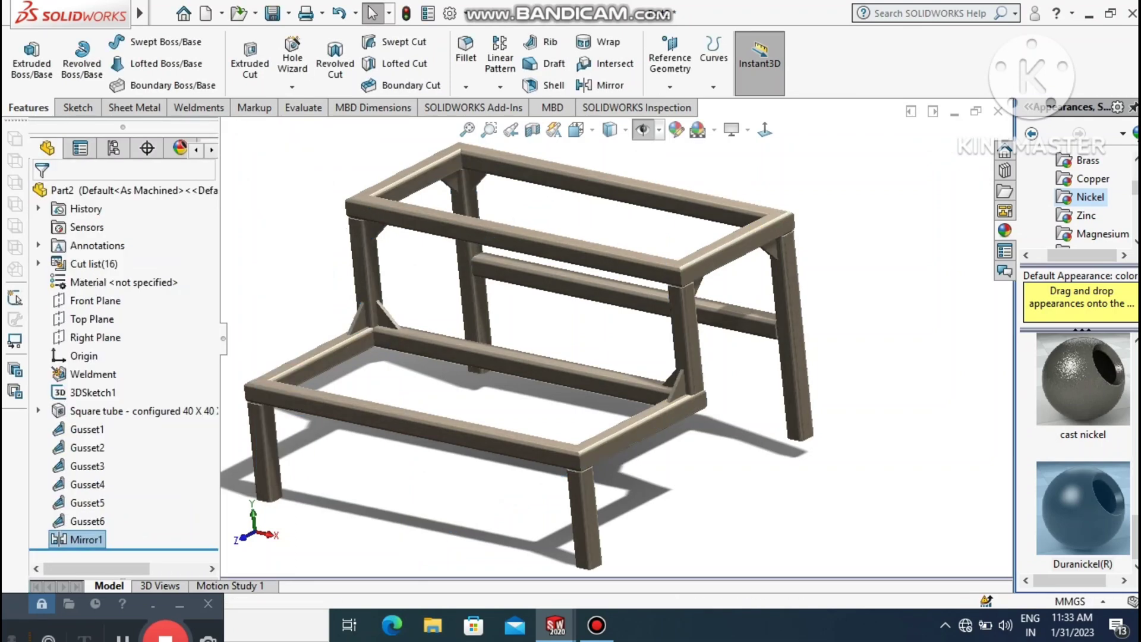
Examine the mirrored gussets on the frame's right-side corners from both sides, close up and with the whole frame in view
key(z)
middle_drag(571, 357, 597, 371)
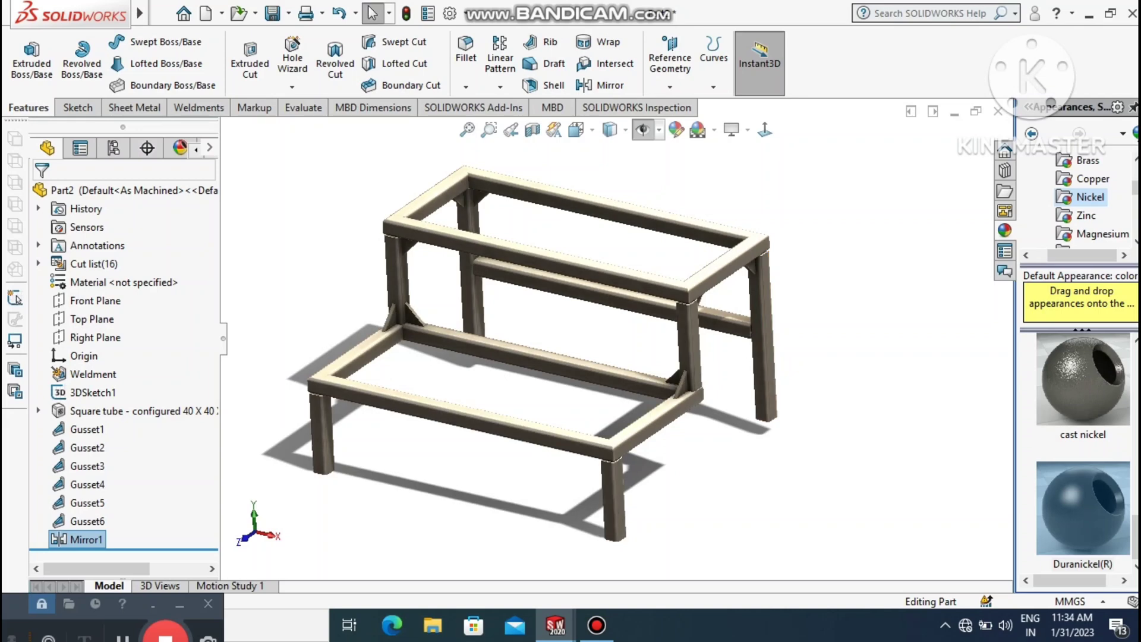
ctrl+middle_drag(657, 421, 727, 412)
scroll(616, 343, up, 2)
middle_drag(535, 357, 713, 356)
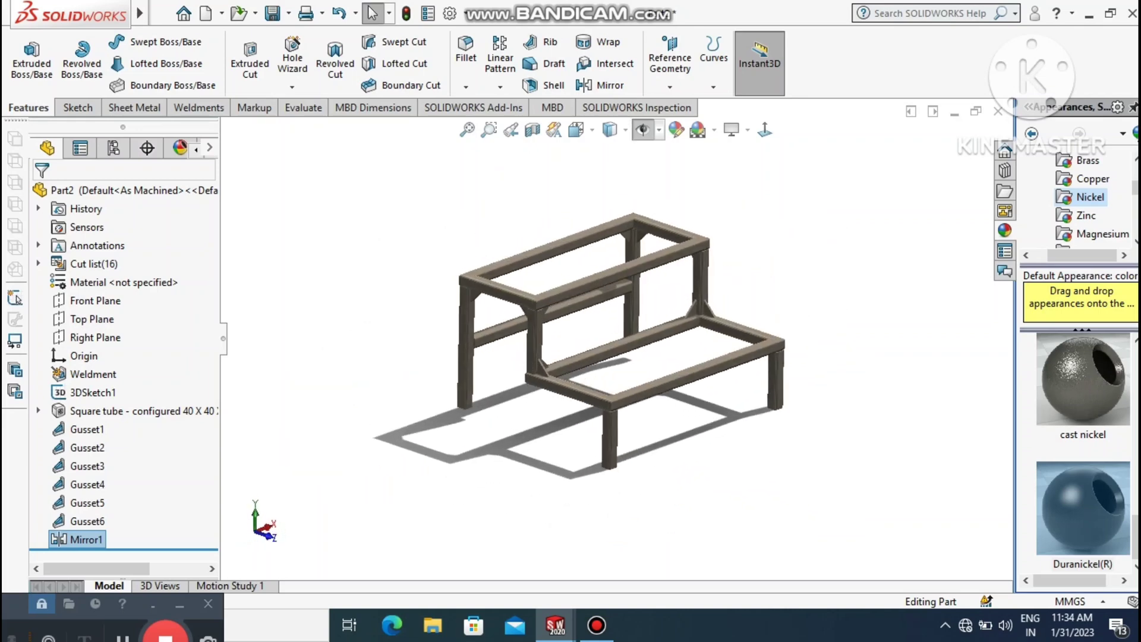
key(Left)
key(Left)
key(shift+z)
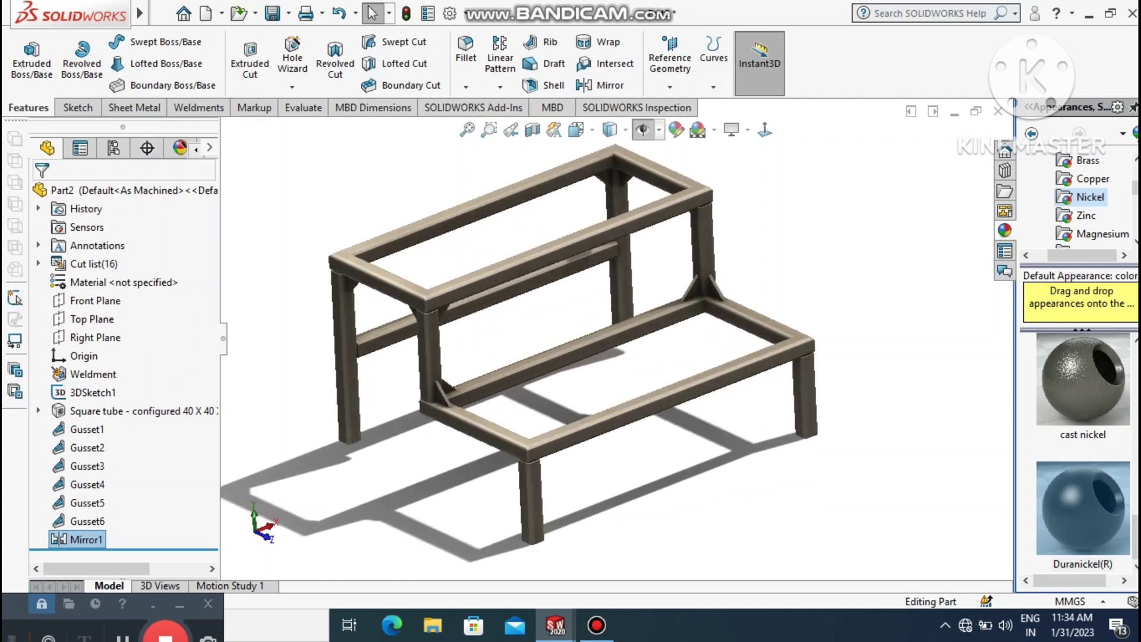
key(shift+z)
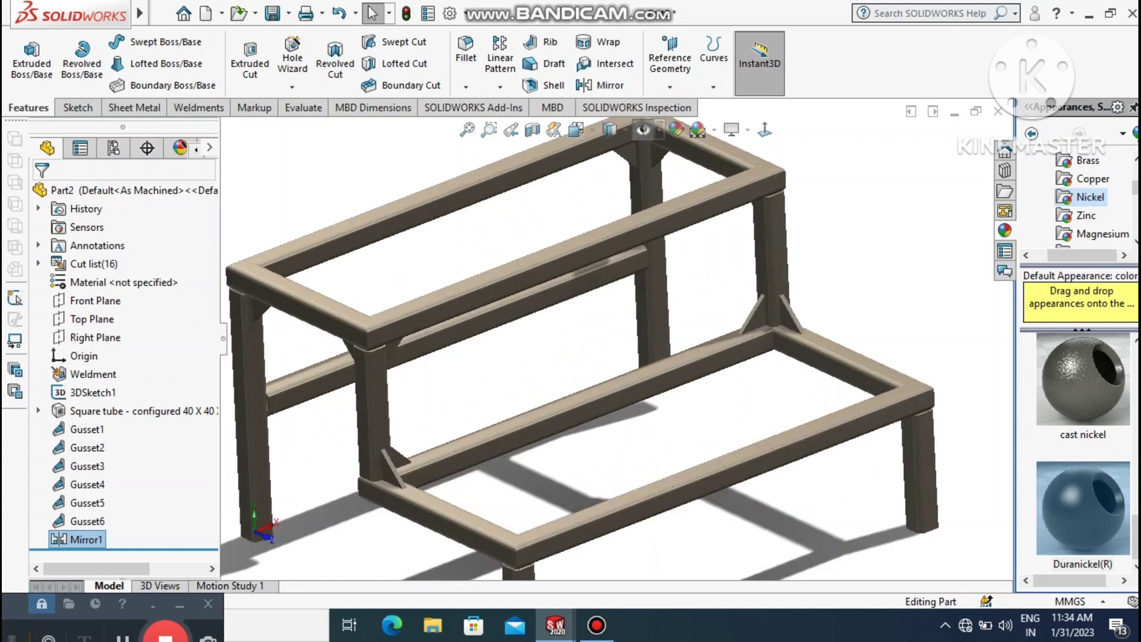
key(z)
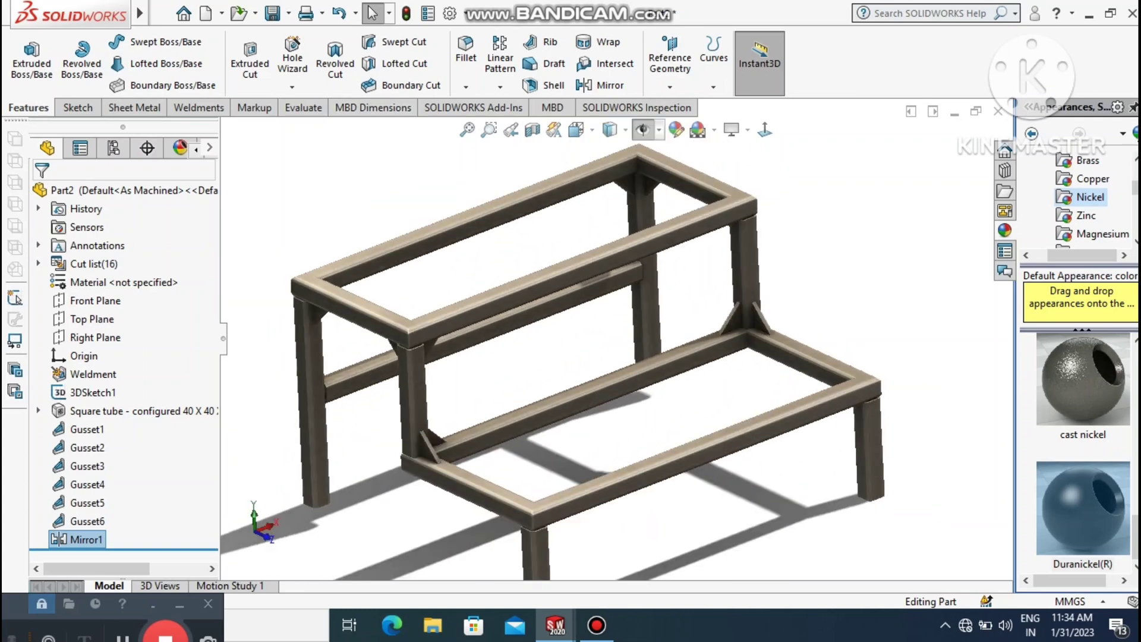
click(199, 108)
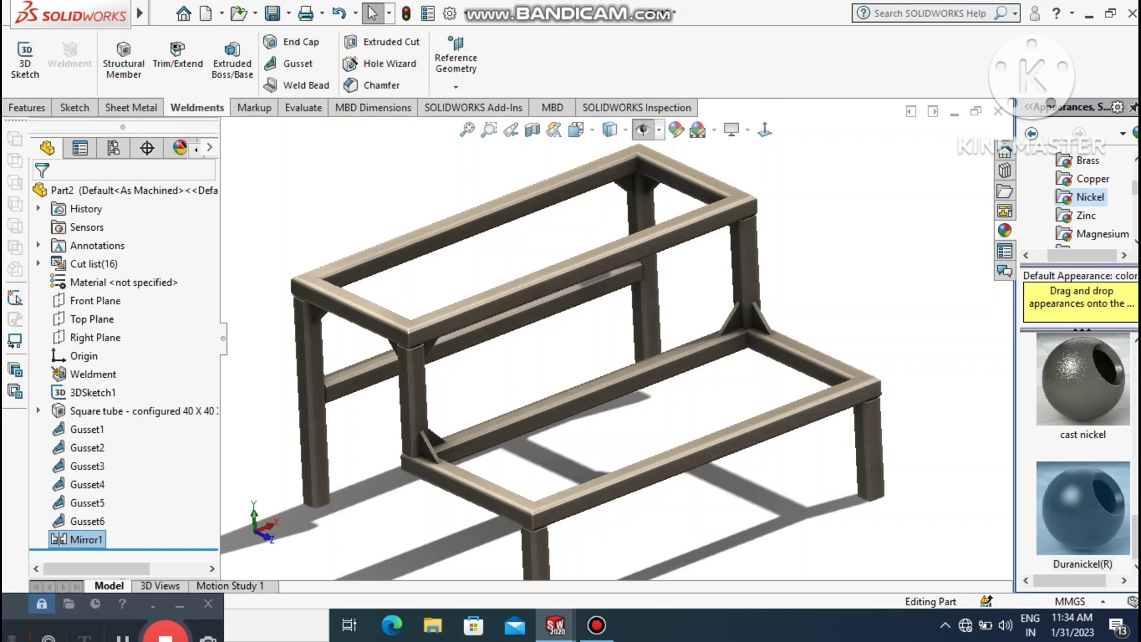
key(z)
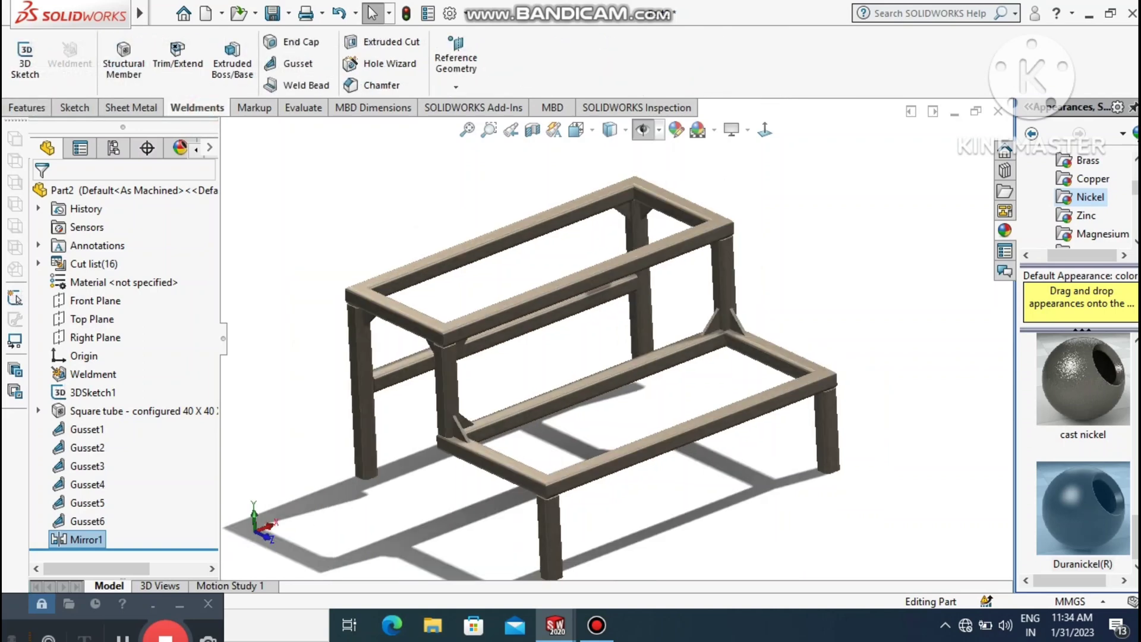
key(z)
key(shift+z)
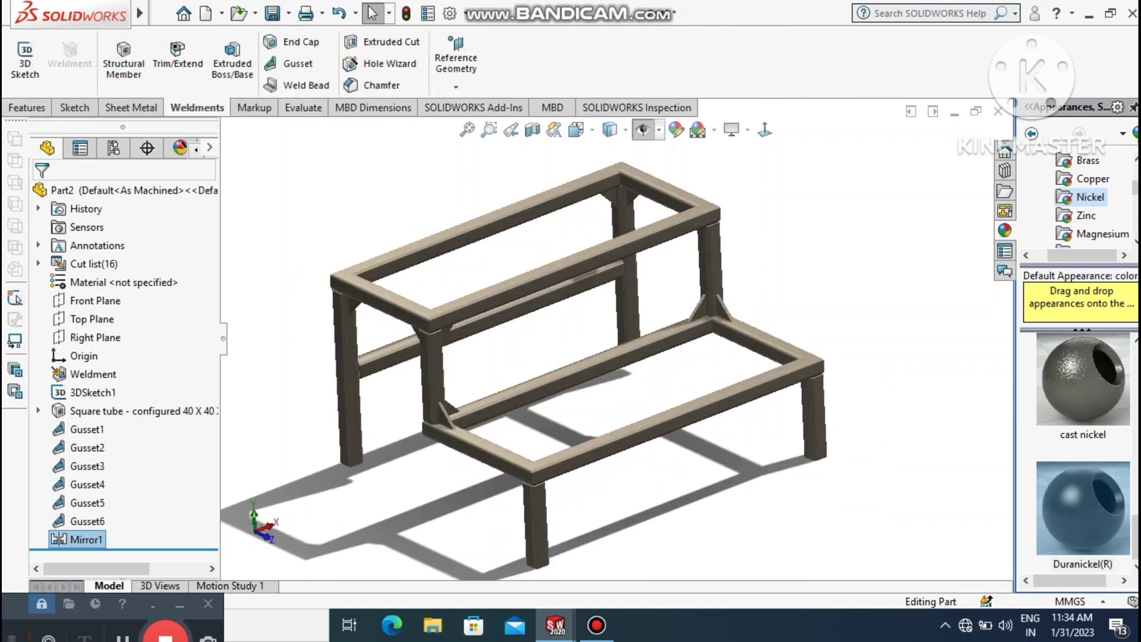